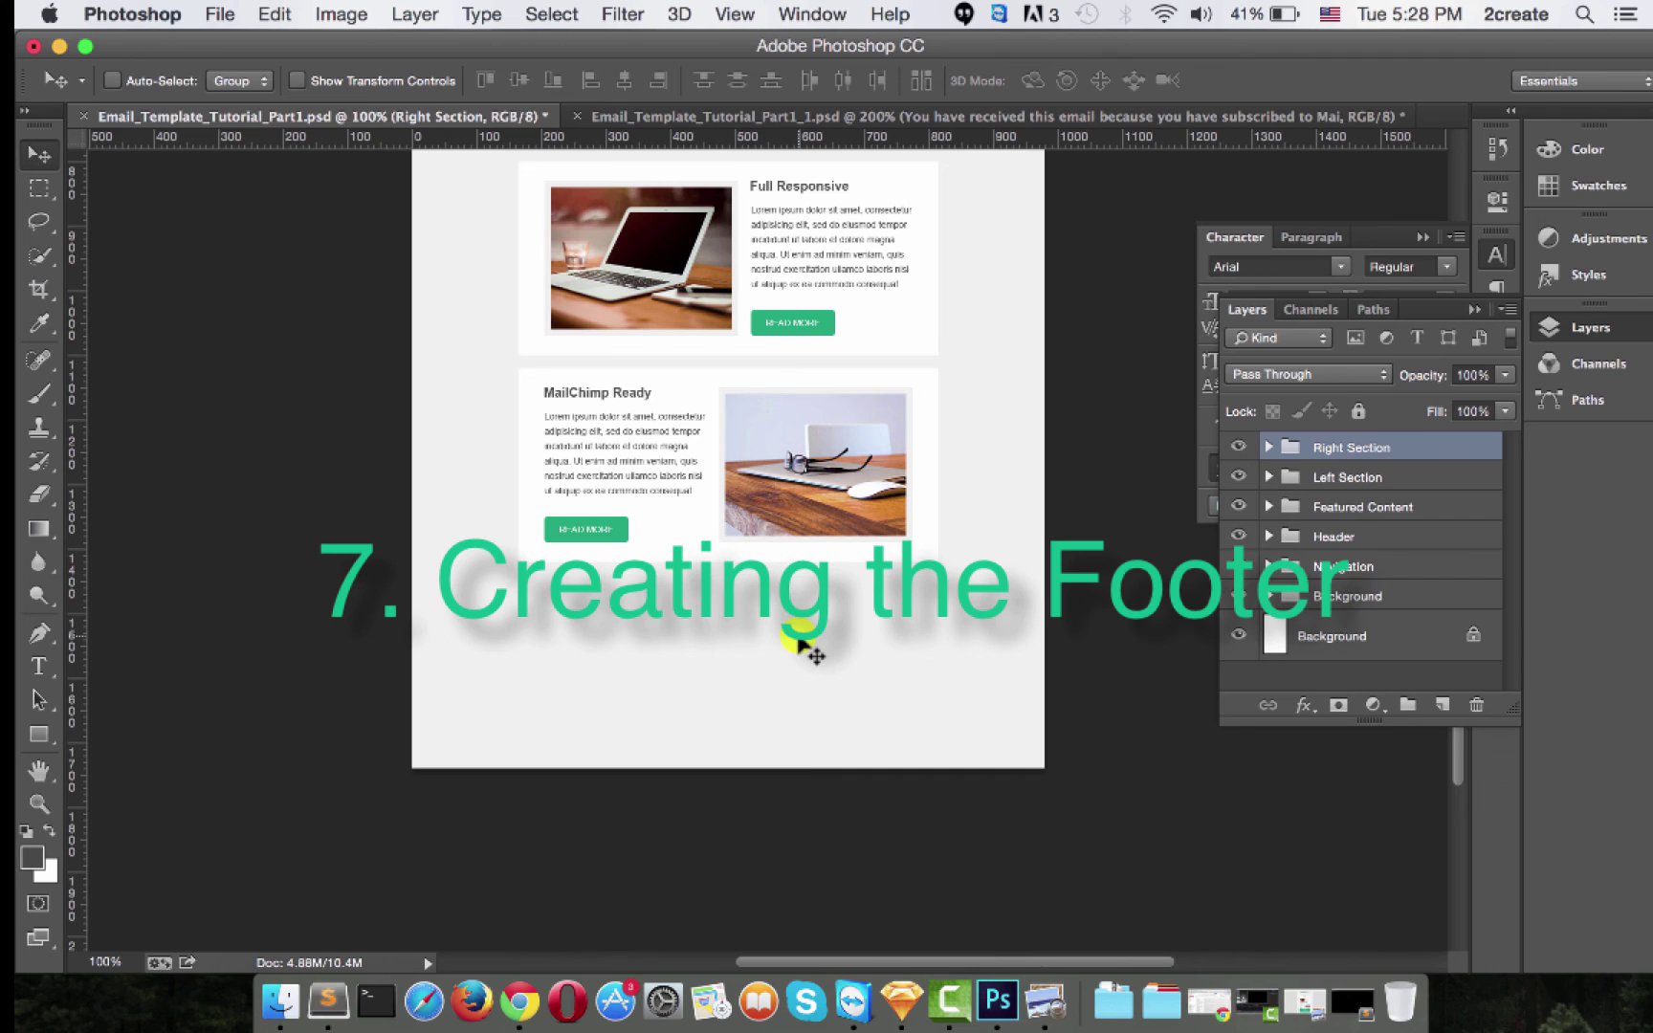
Show guides and add a horizontal guide at Y 1450 px below the MailChimp Ready section.
key(super+equal)
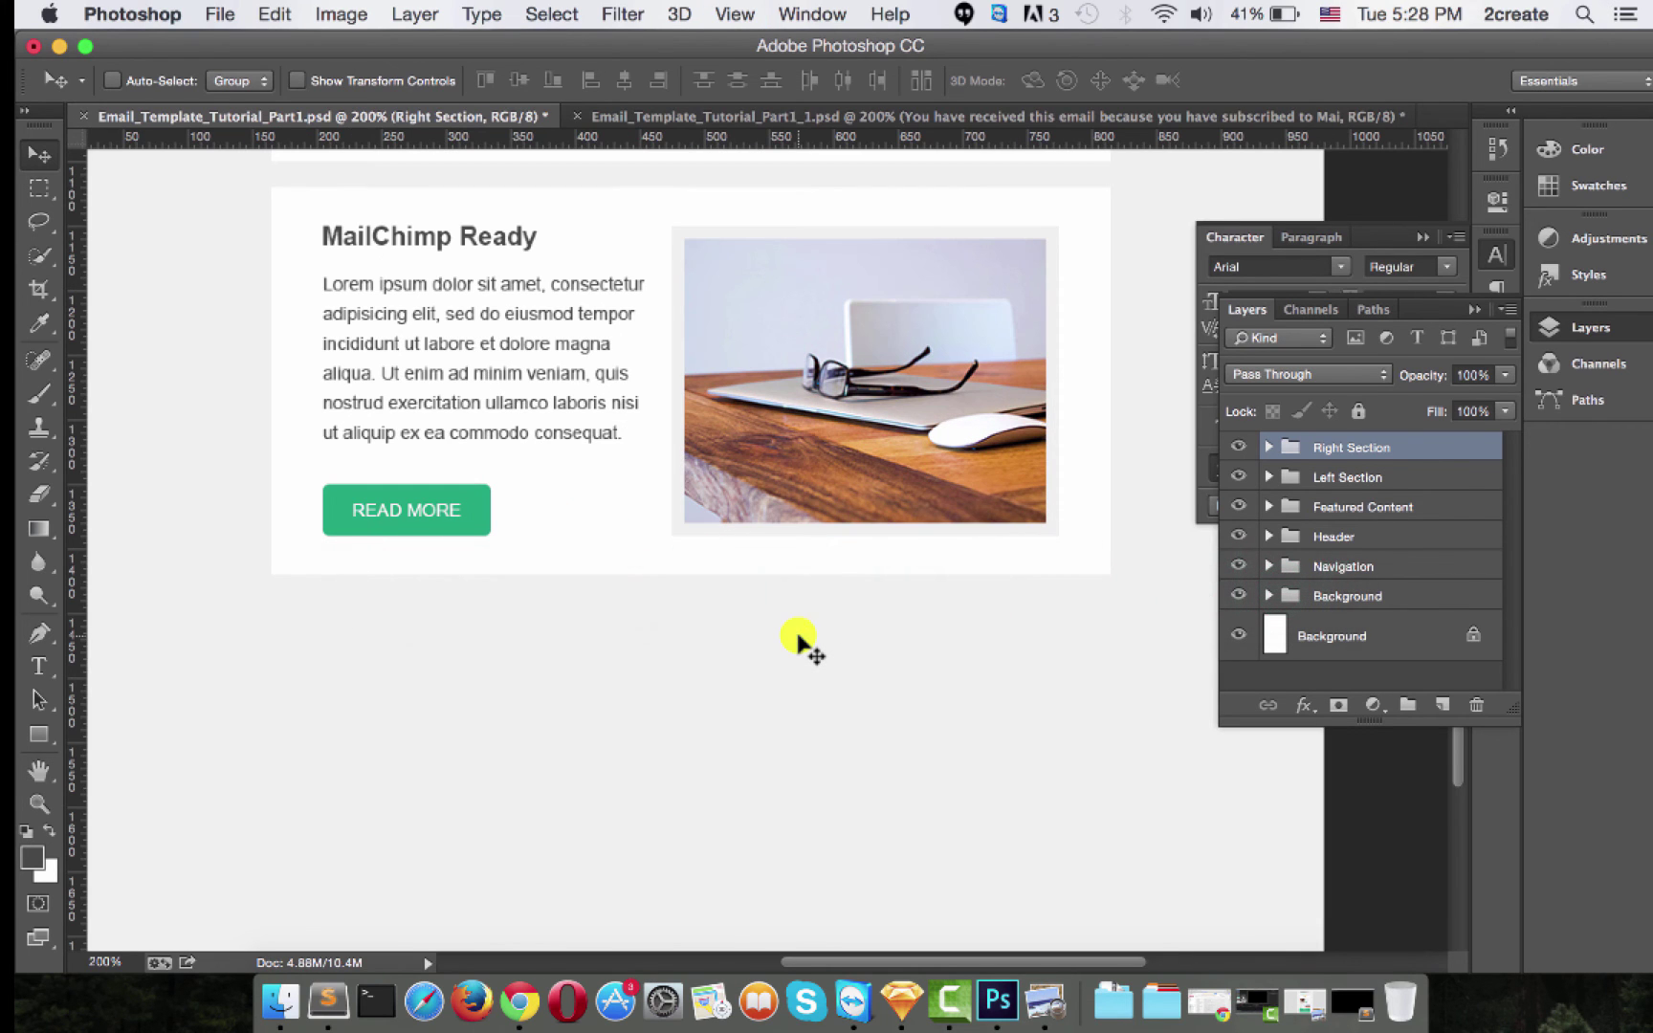
key(super+semicolon)
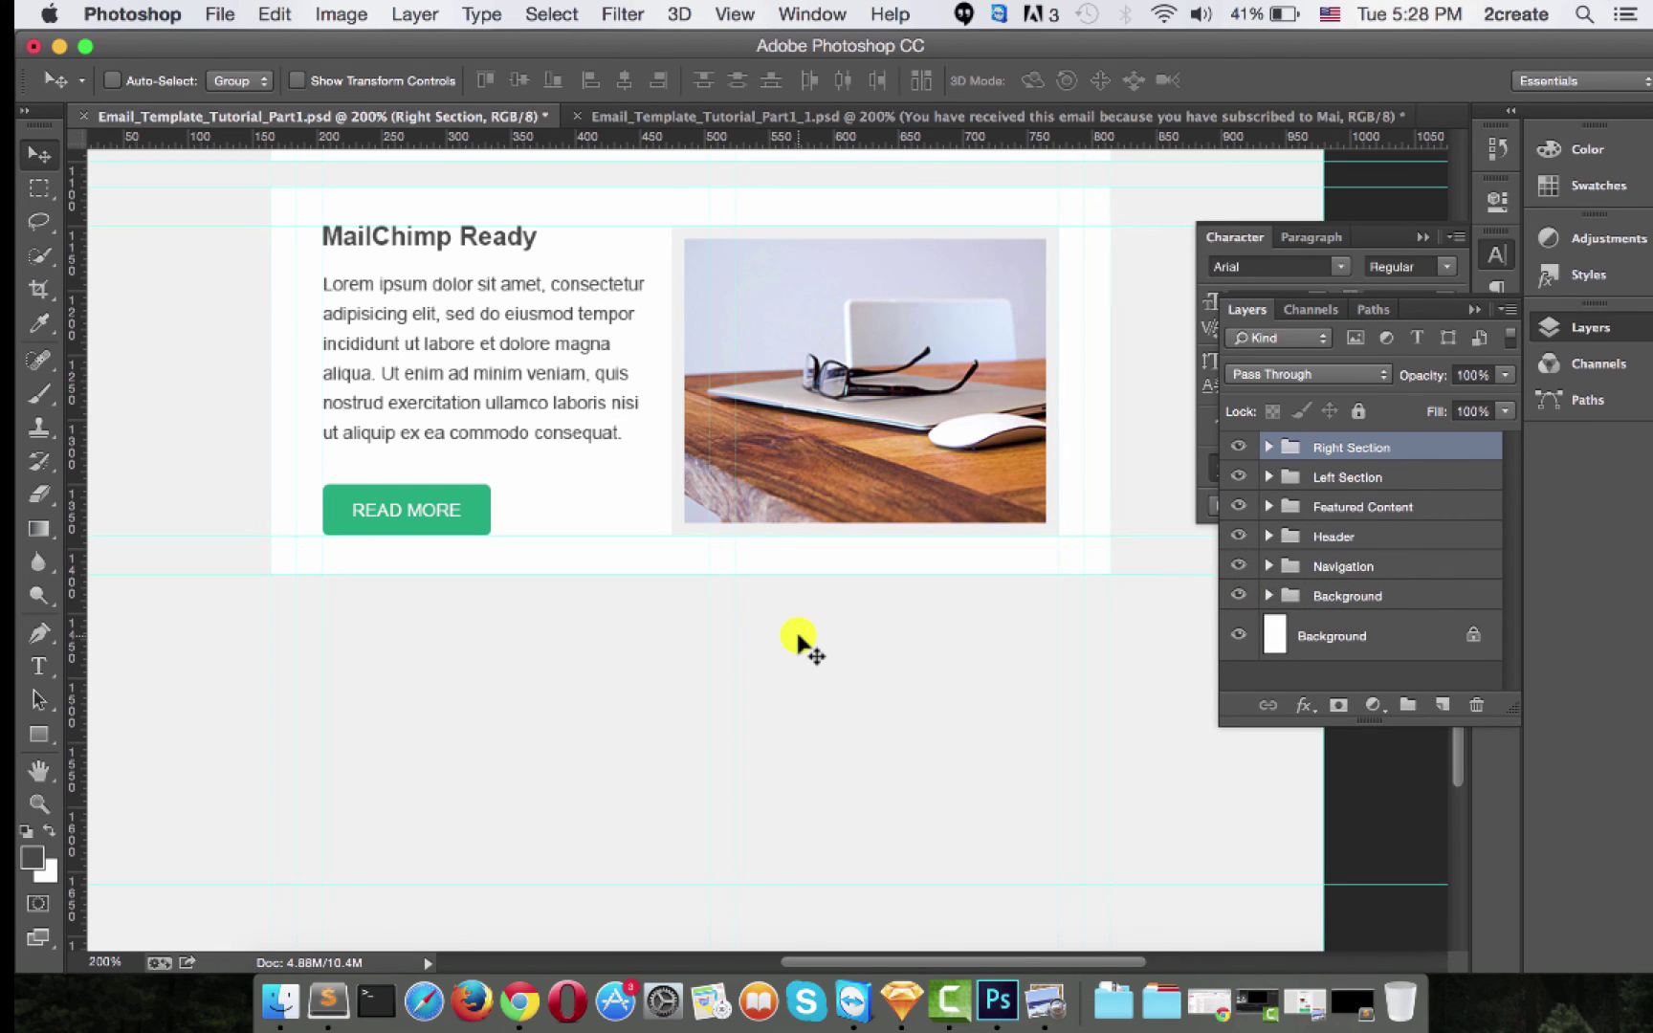
click(35, 191)
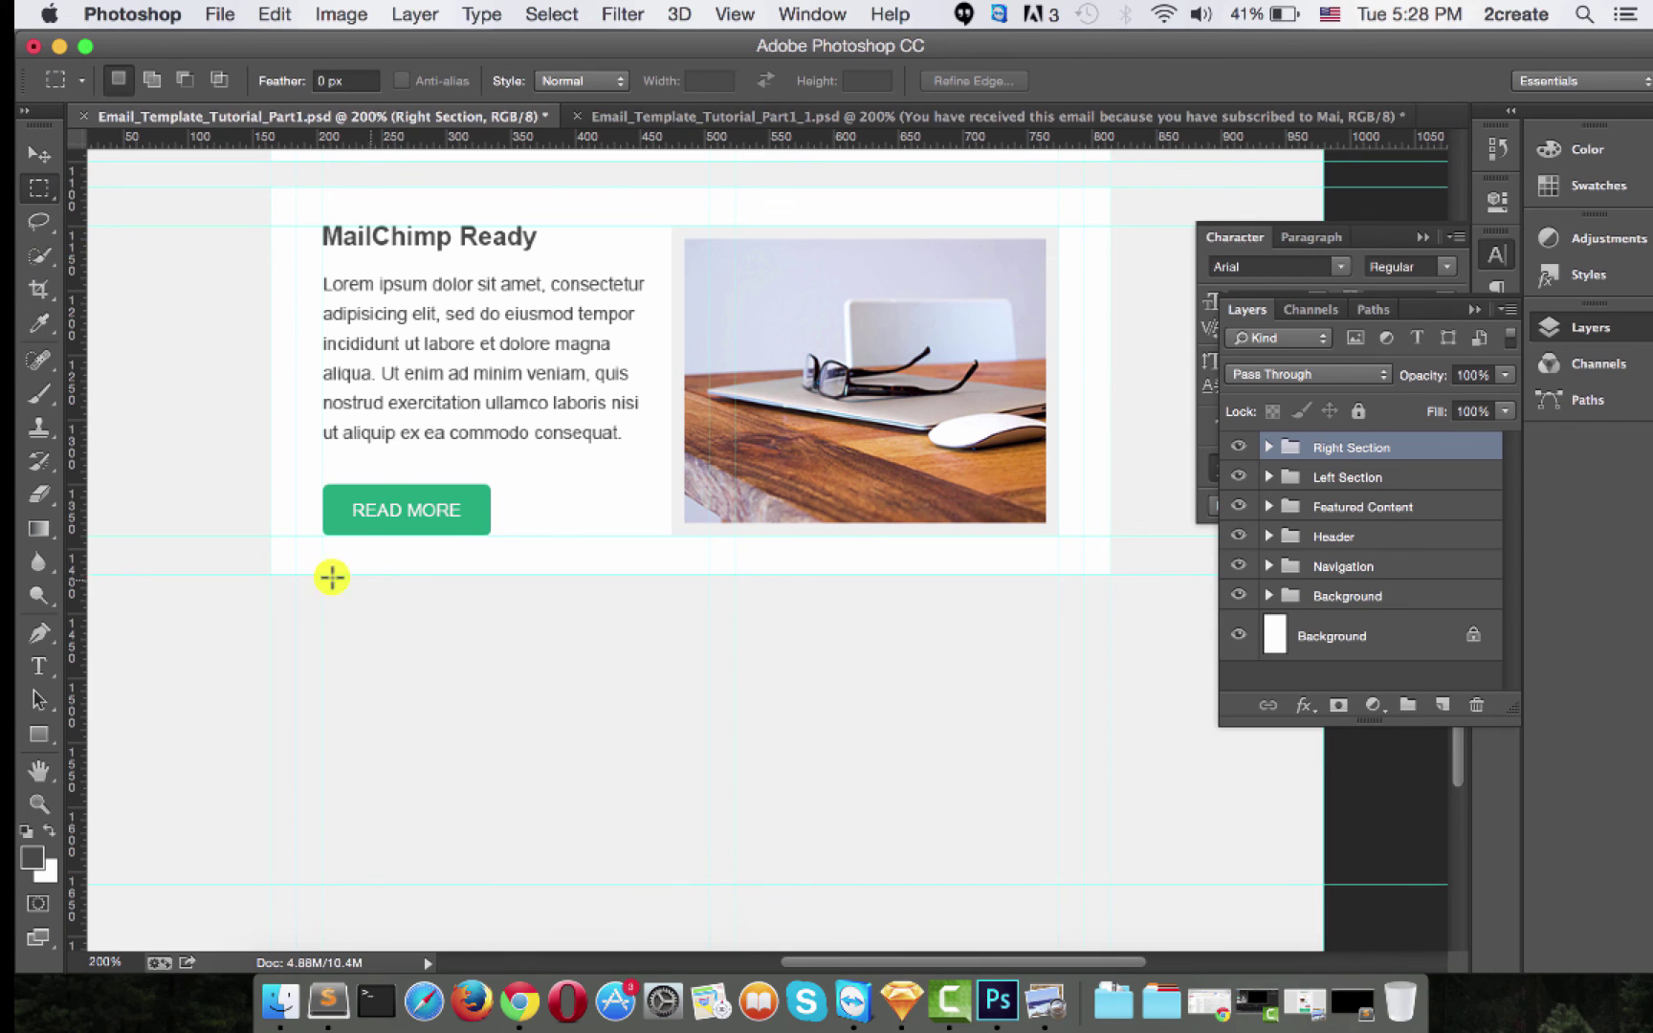
drag(272, 574, 297, 600)
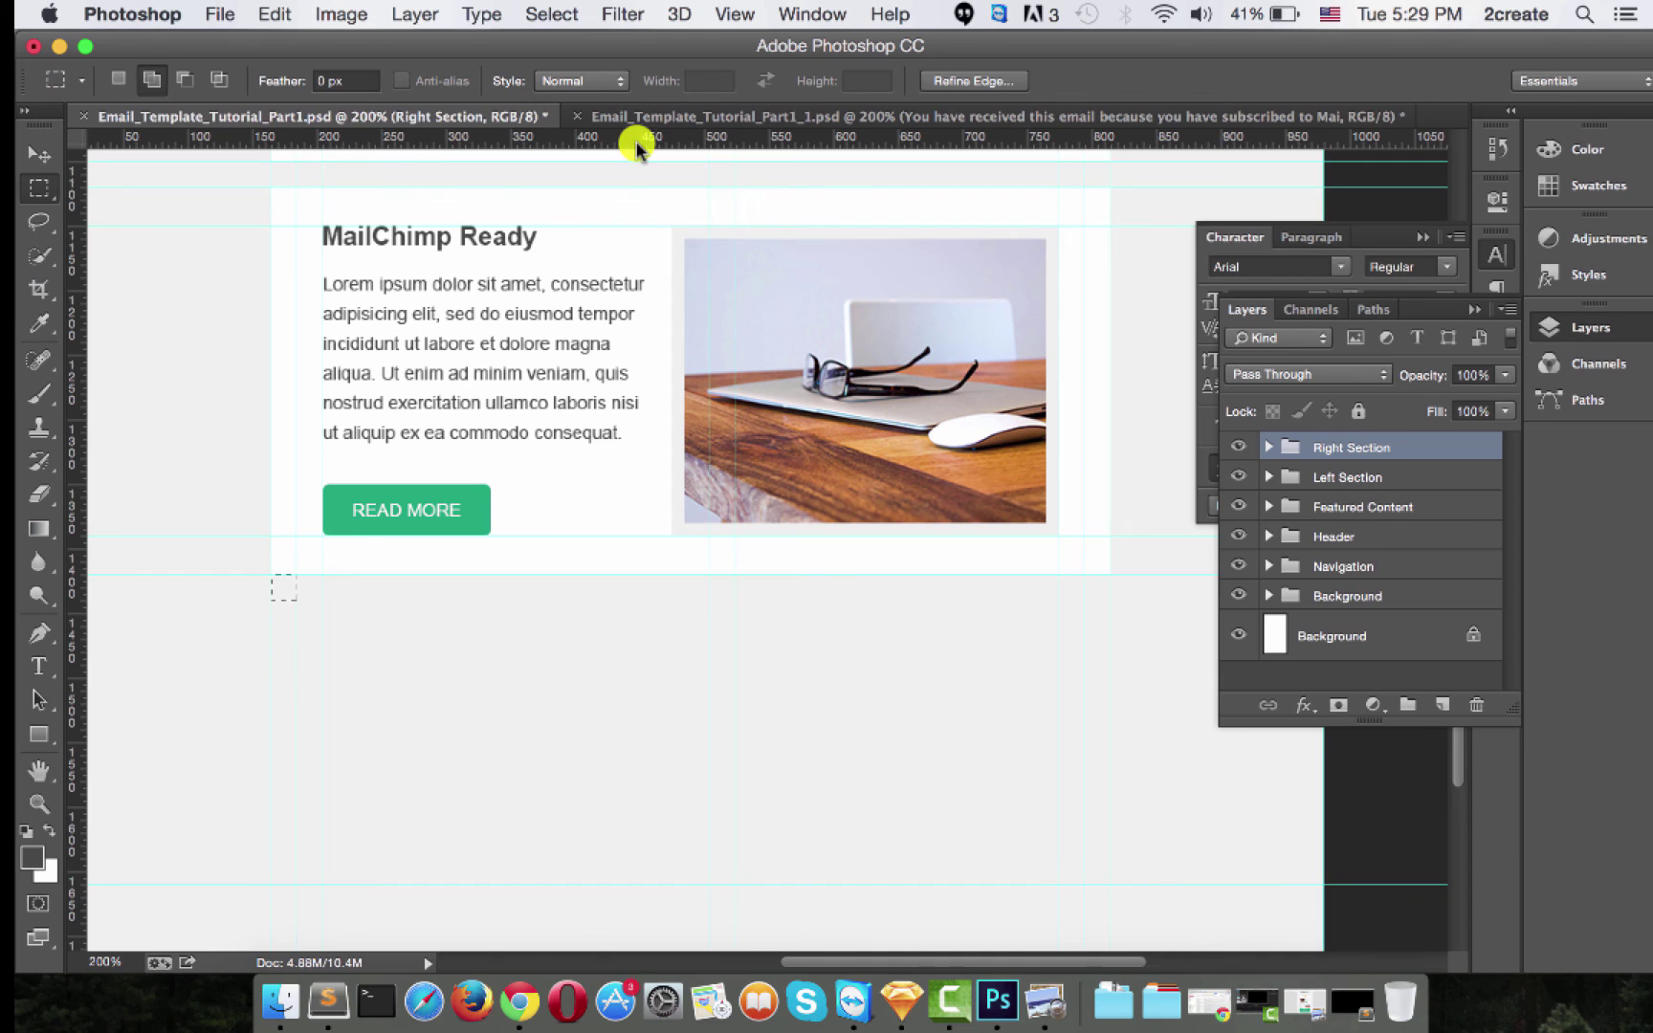
drag(636, 134, 563, 601)
key(super+minus)
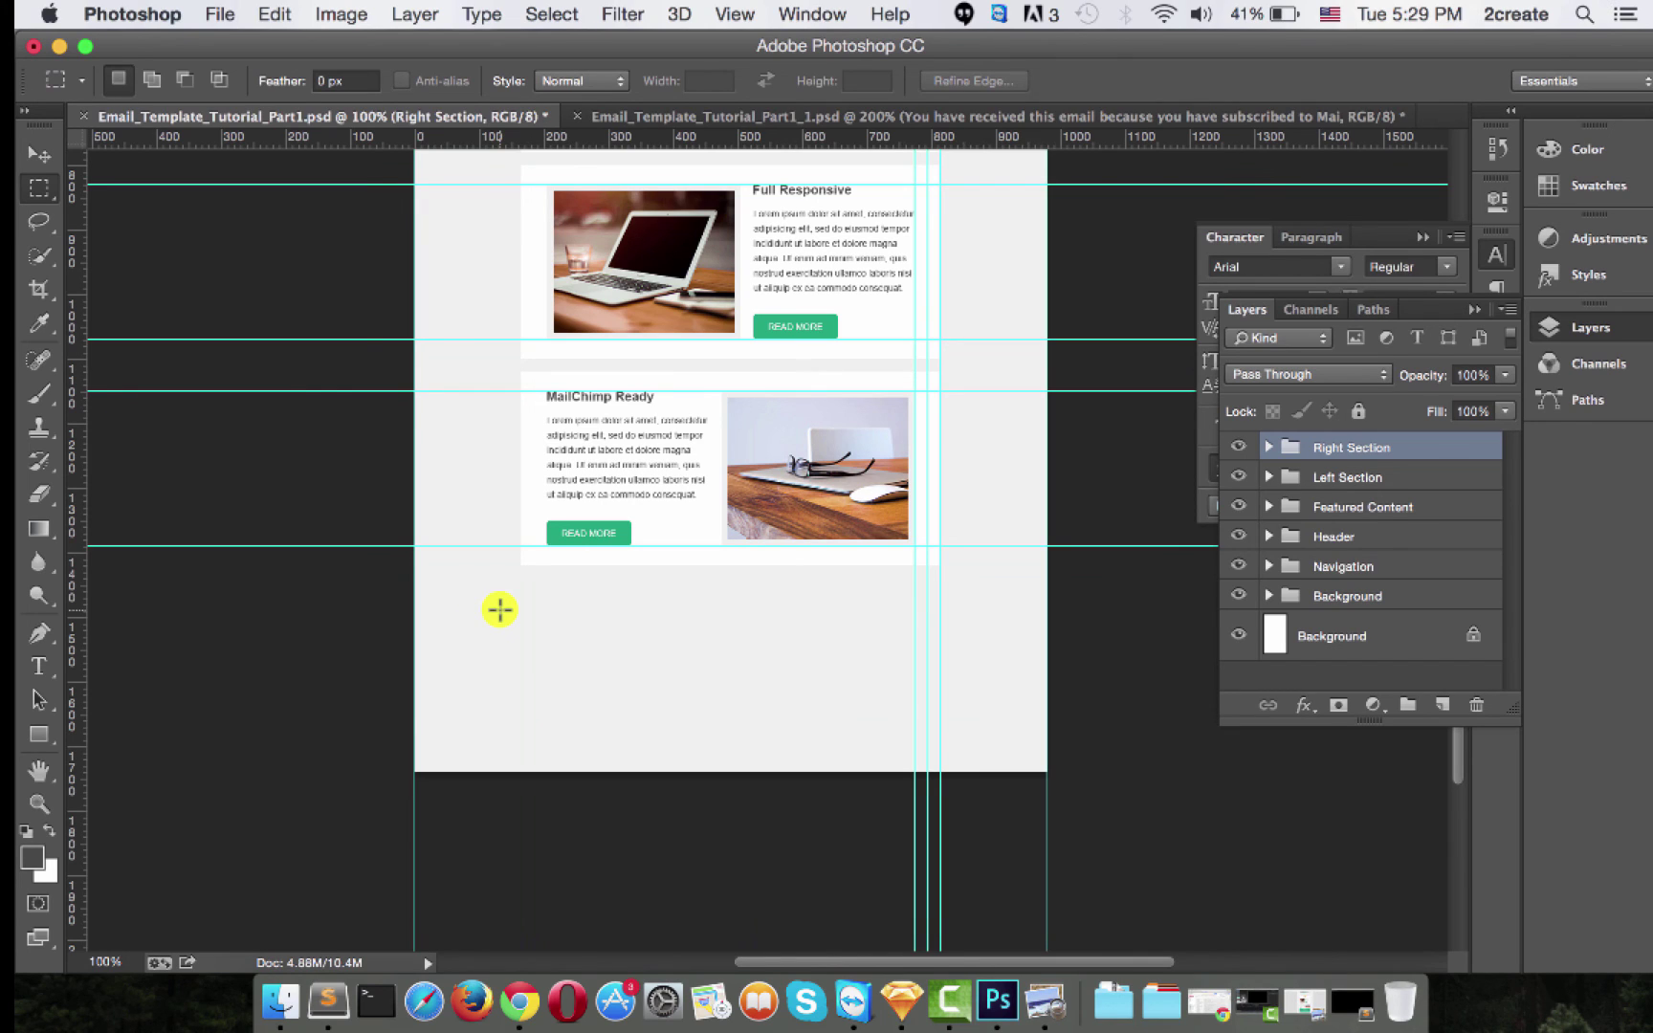
Create a 650 × 240 px rectangle with the Rectangle tool.
key(u)
click(498, 609)
text(650)
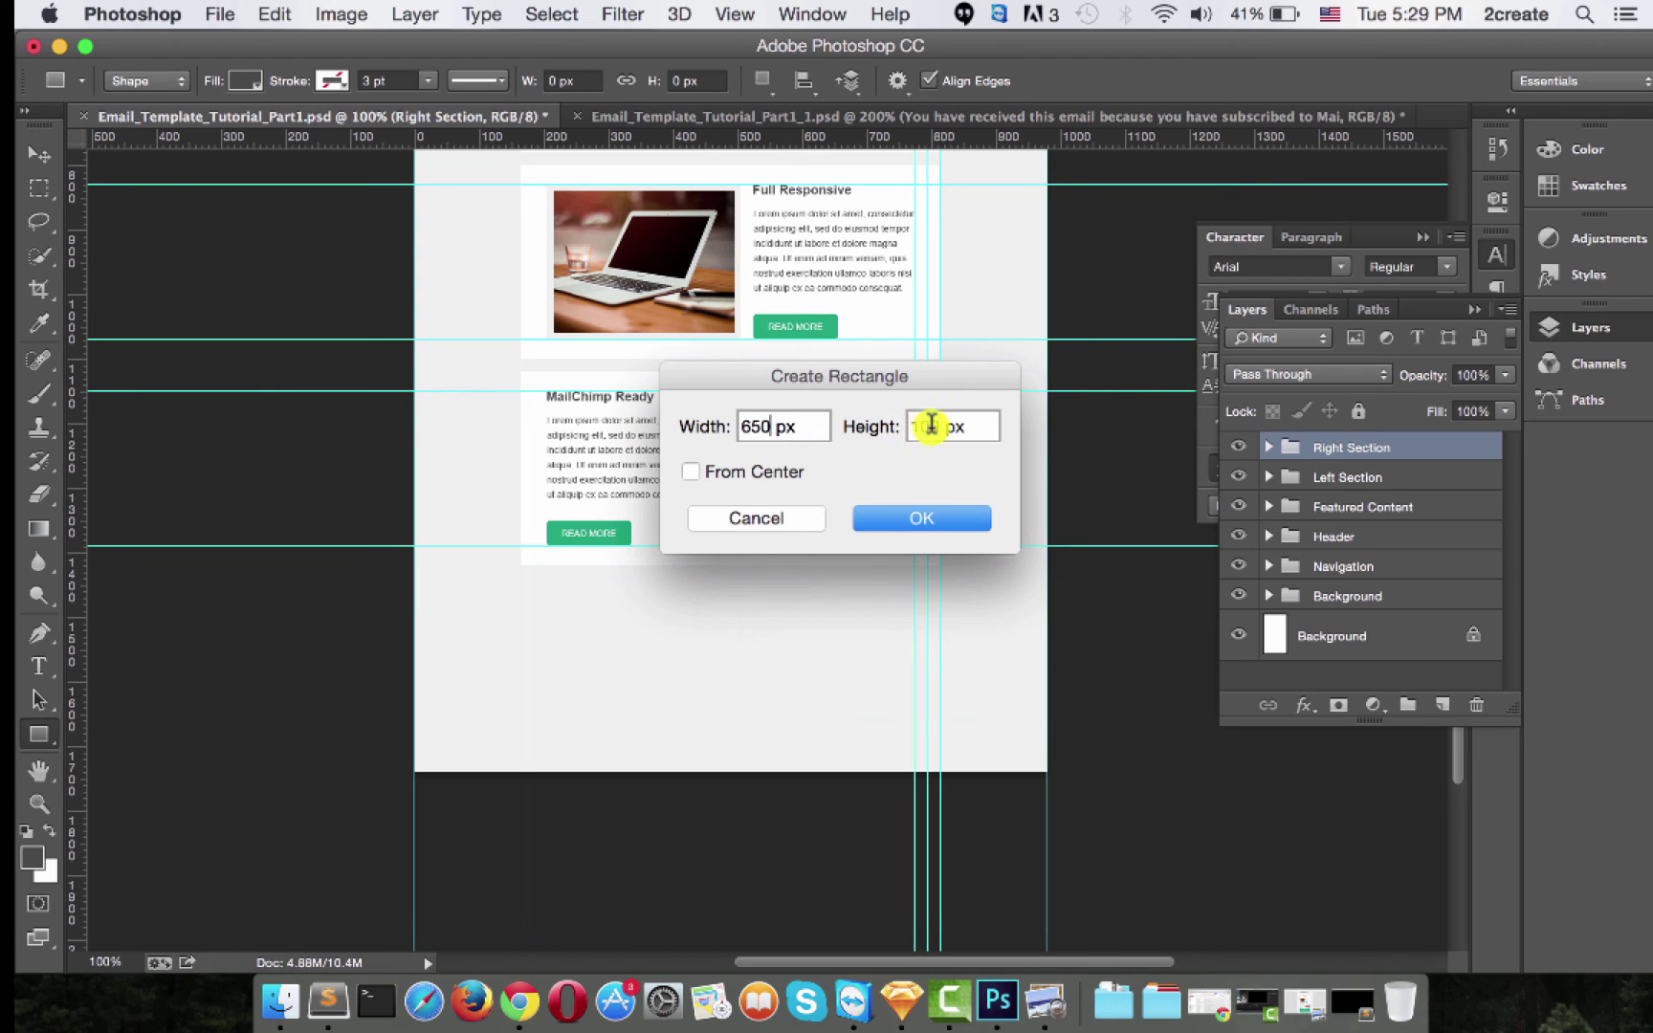
double_click(939, 425)
text(240)
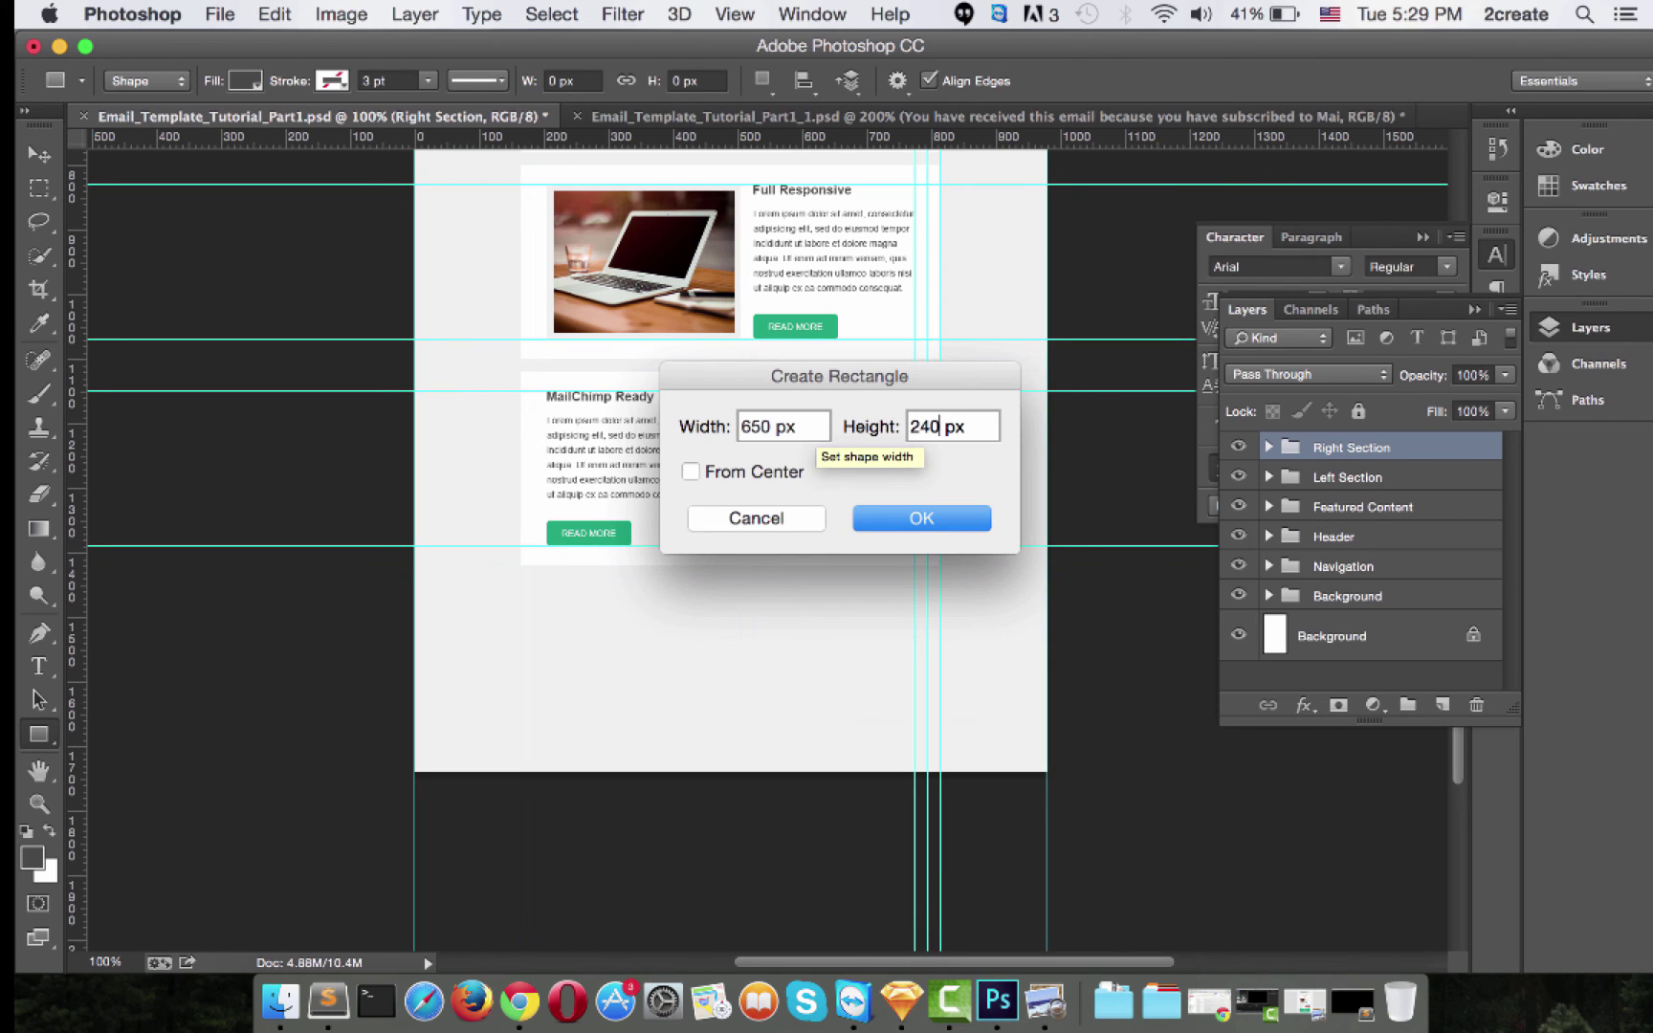
click(890, 515)
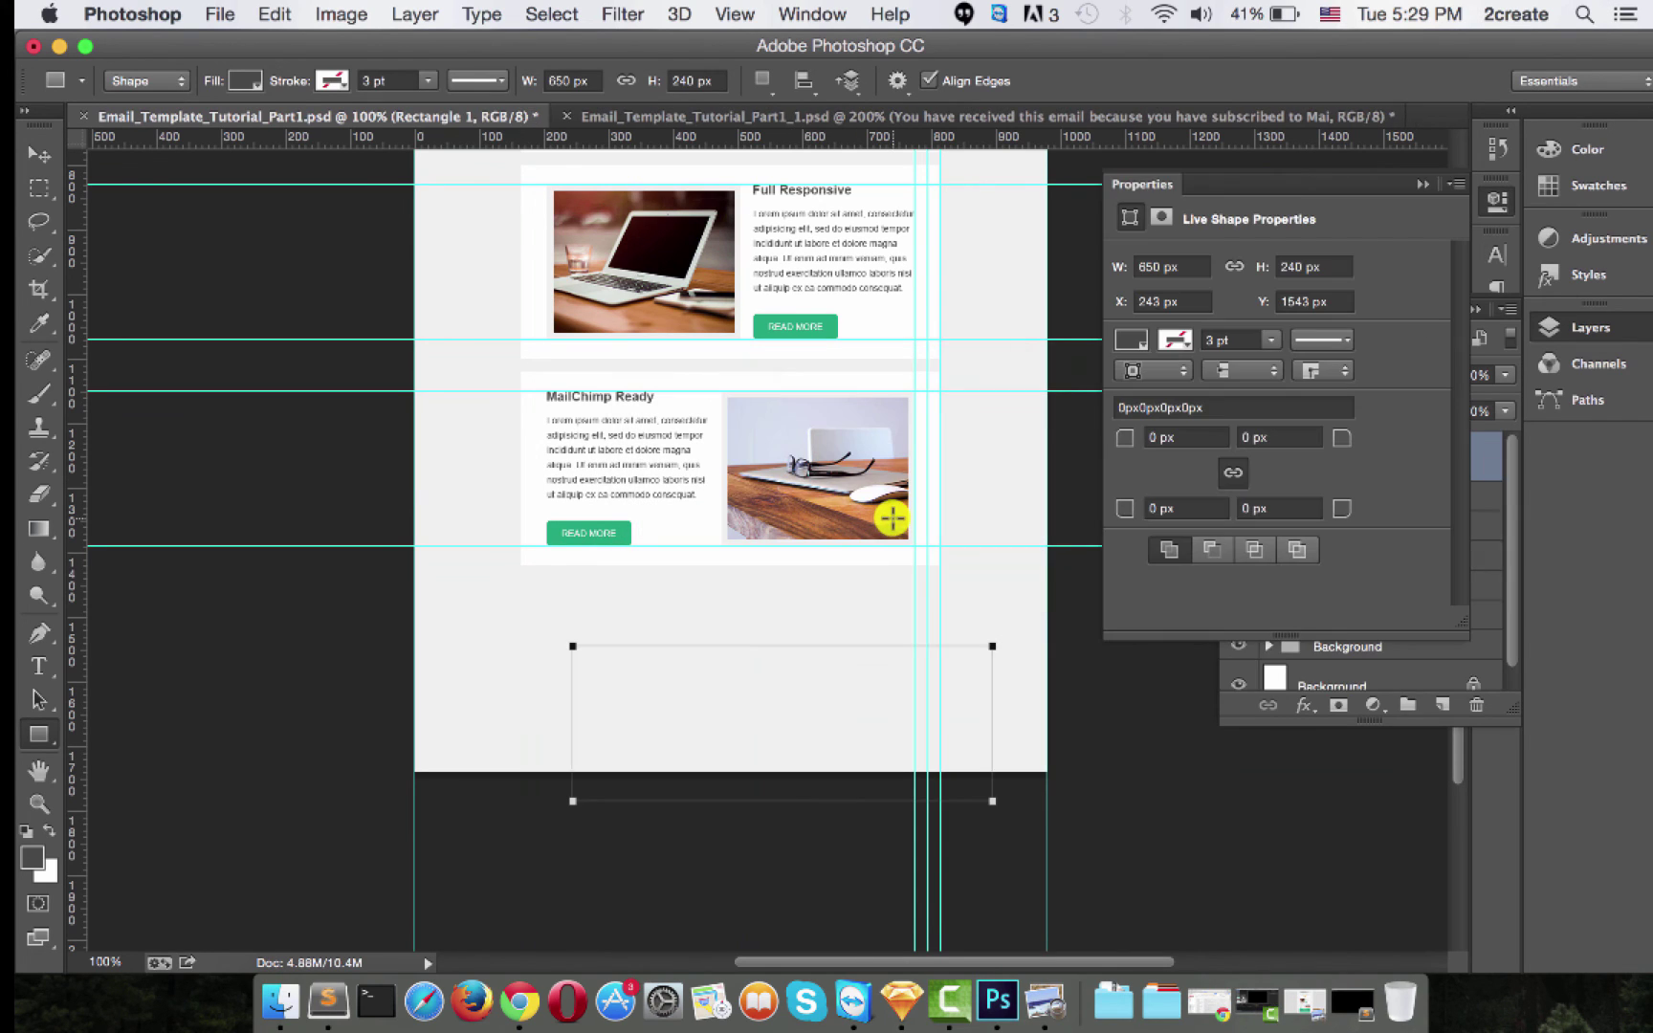
Move the rectangle to X 165 px, aligned with the content column.
click(38, 155)
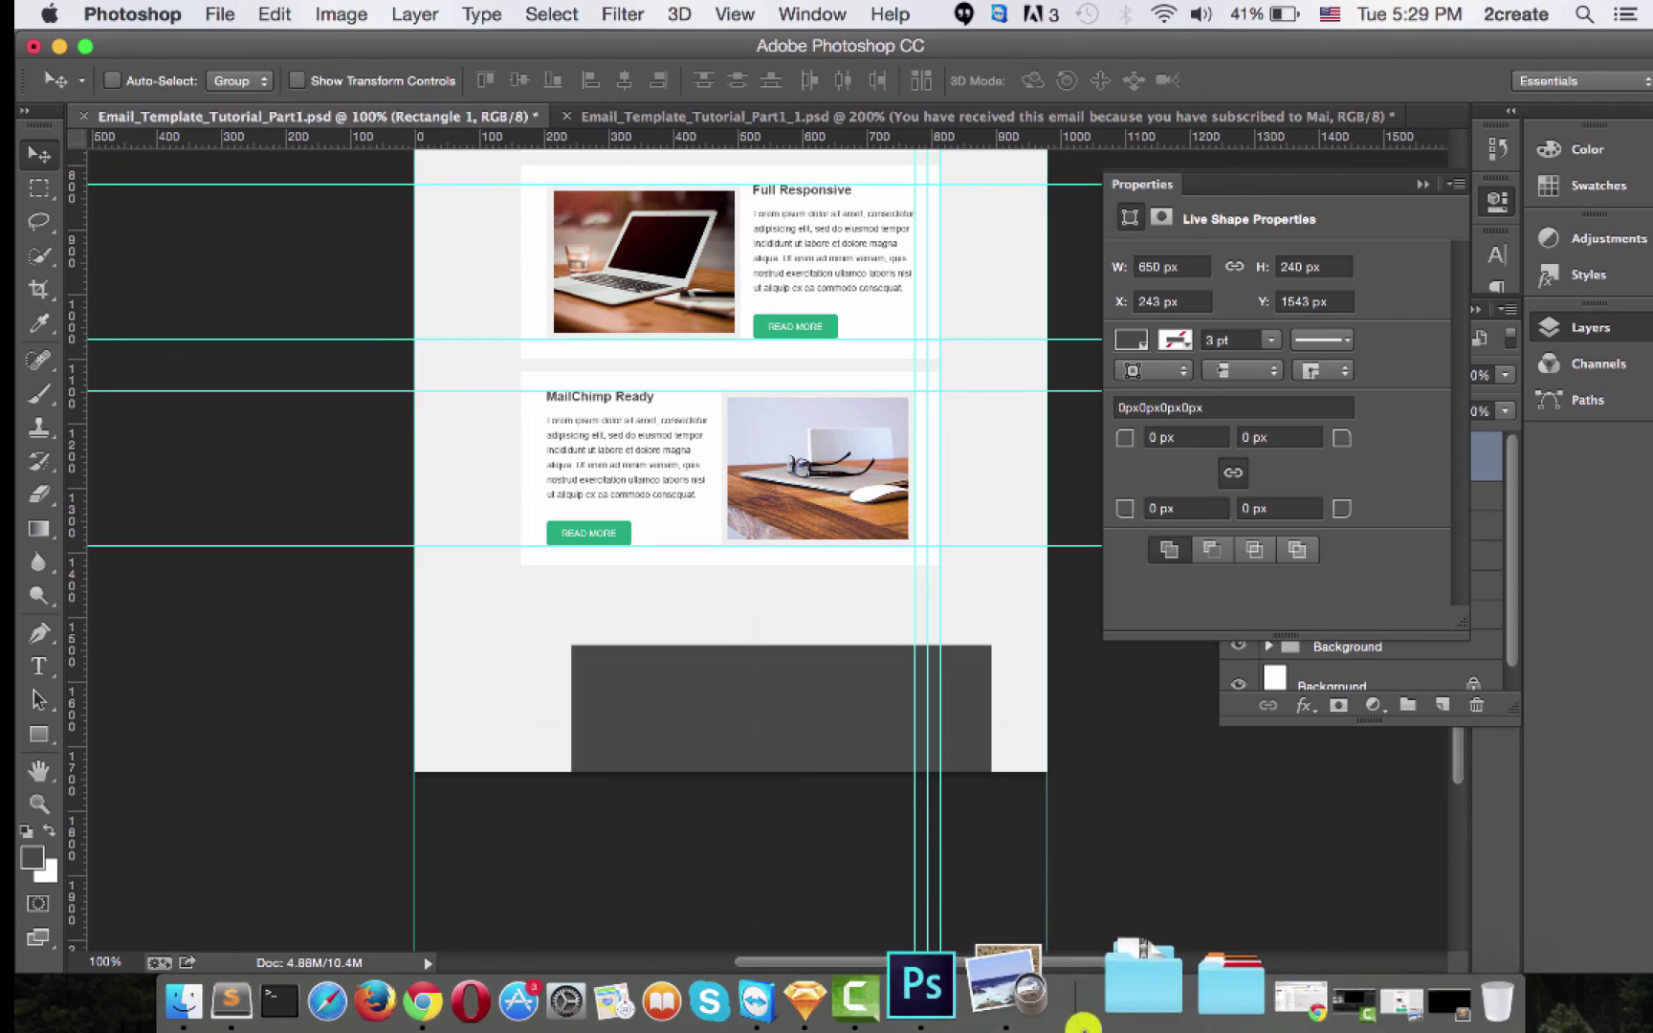
drag(830, 657, 724, 588)
drag(877, 615, 819, 616)
scroll(835, 618, down, 5)
scroll(835, 618, up, 10)
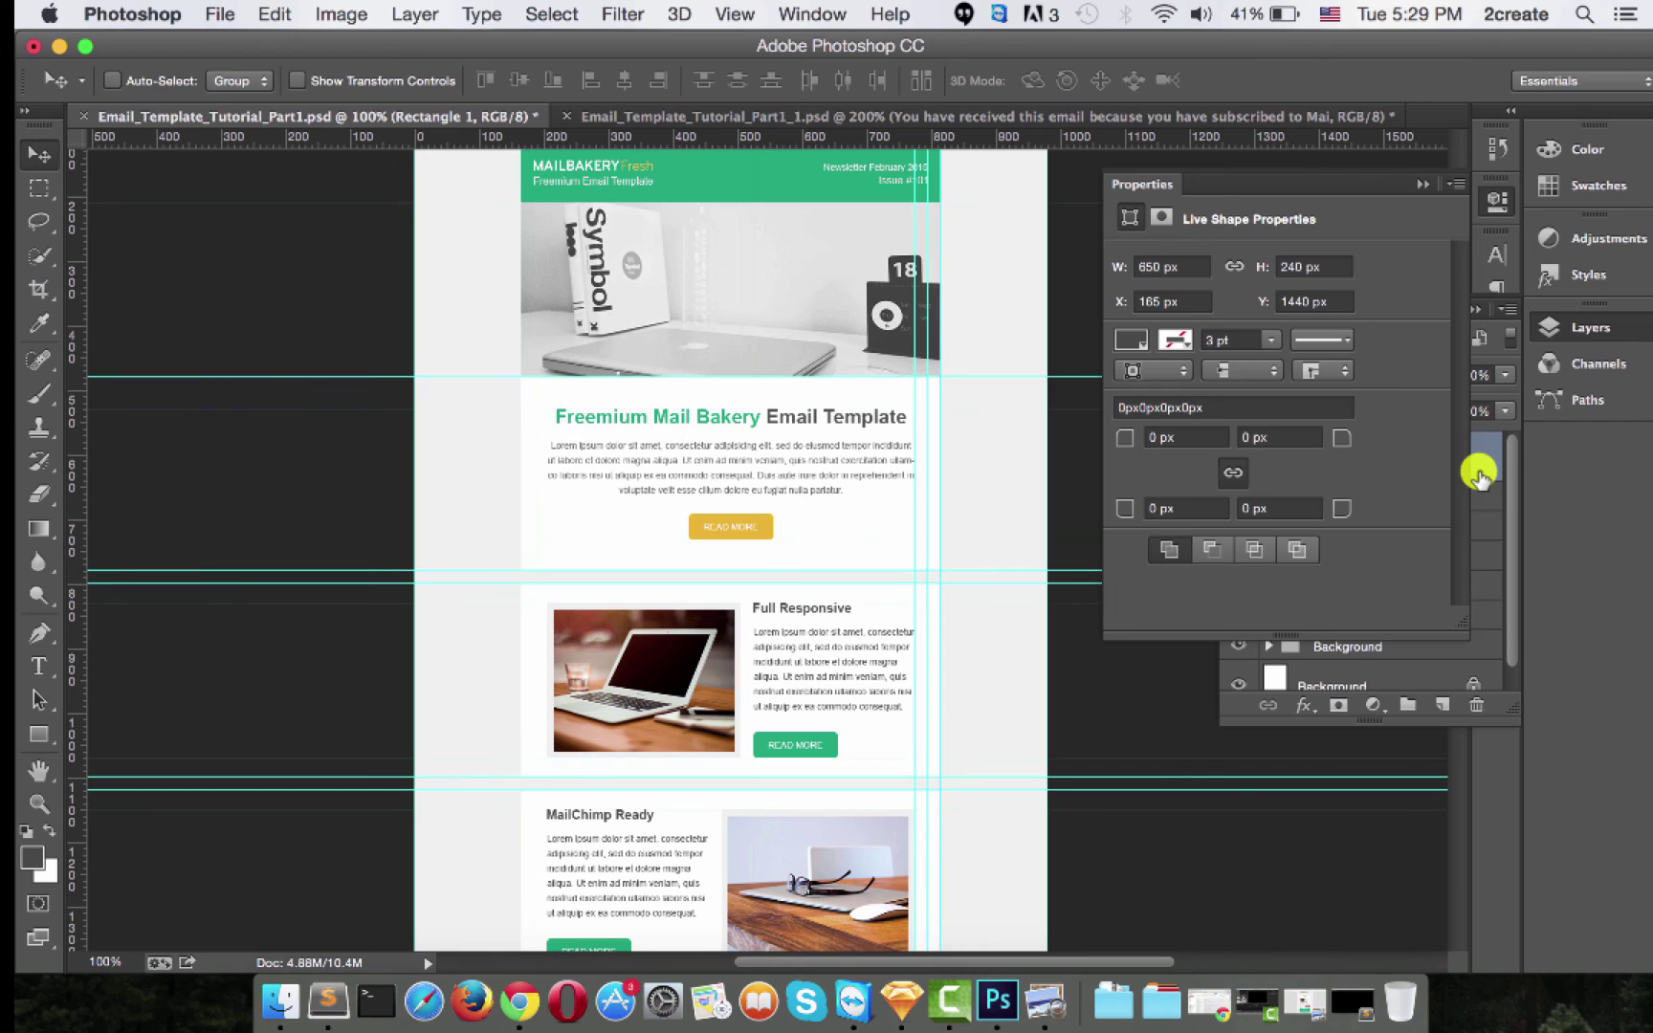
Fill Rectangle 1 with the header's green, sampled in the Color Picker.
click(1478, 469)
double_click(1279, 466)
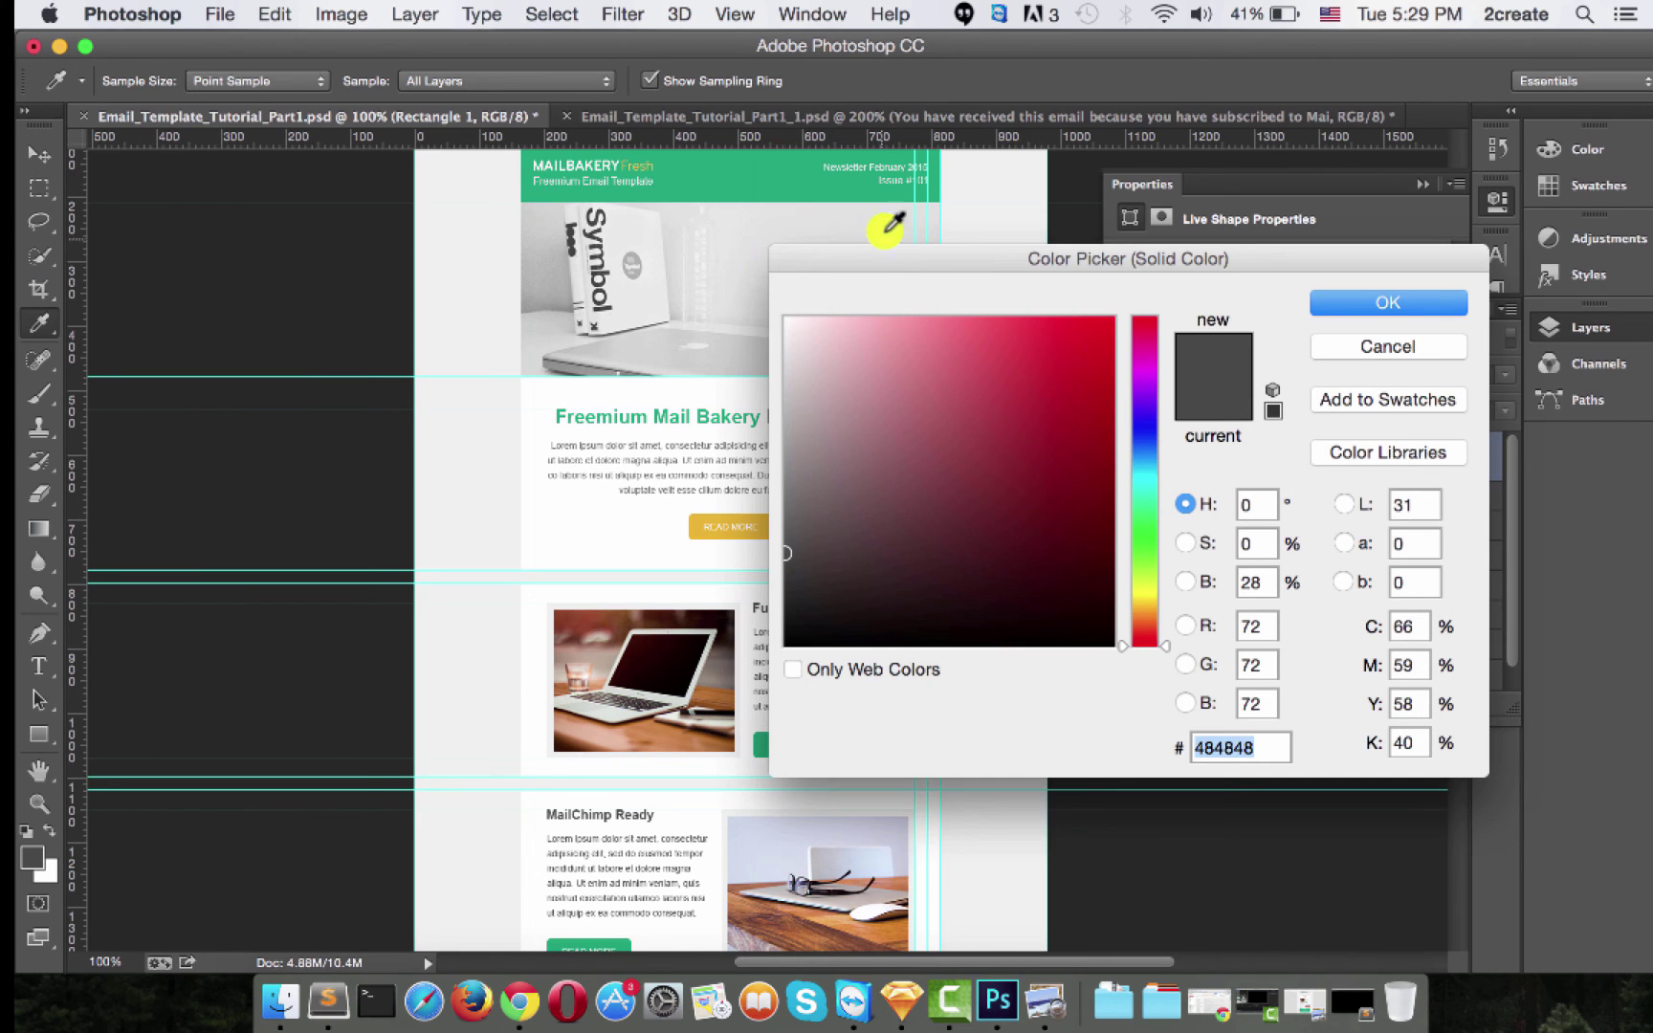
click(793, 169)
click(1388, 302)
key(v)
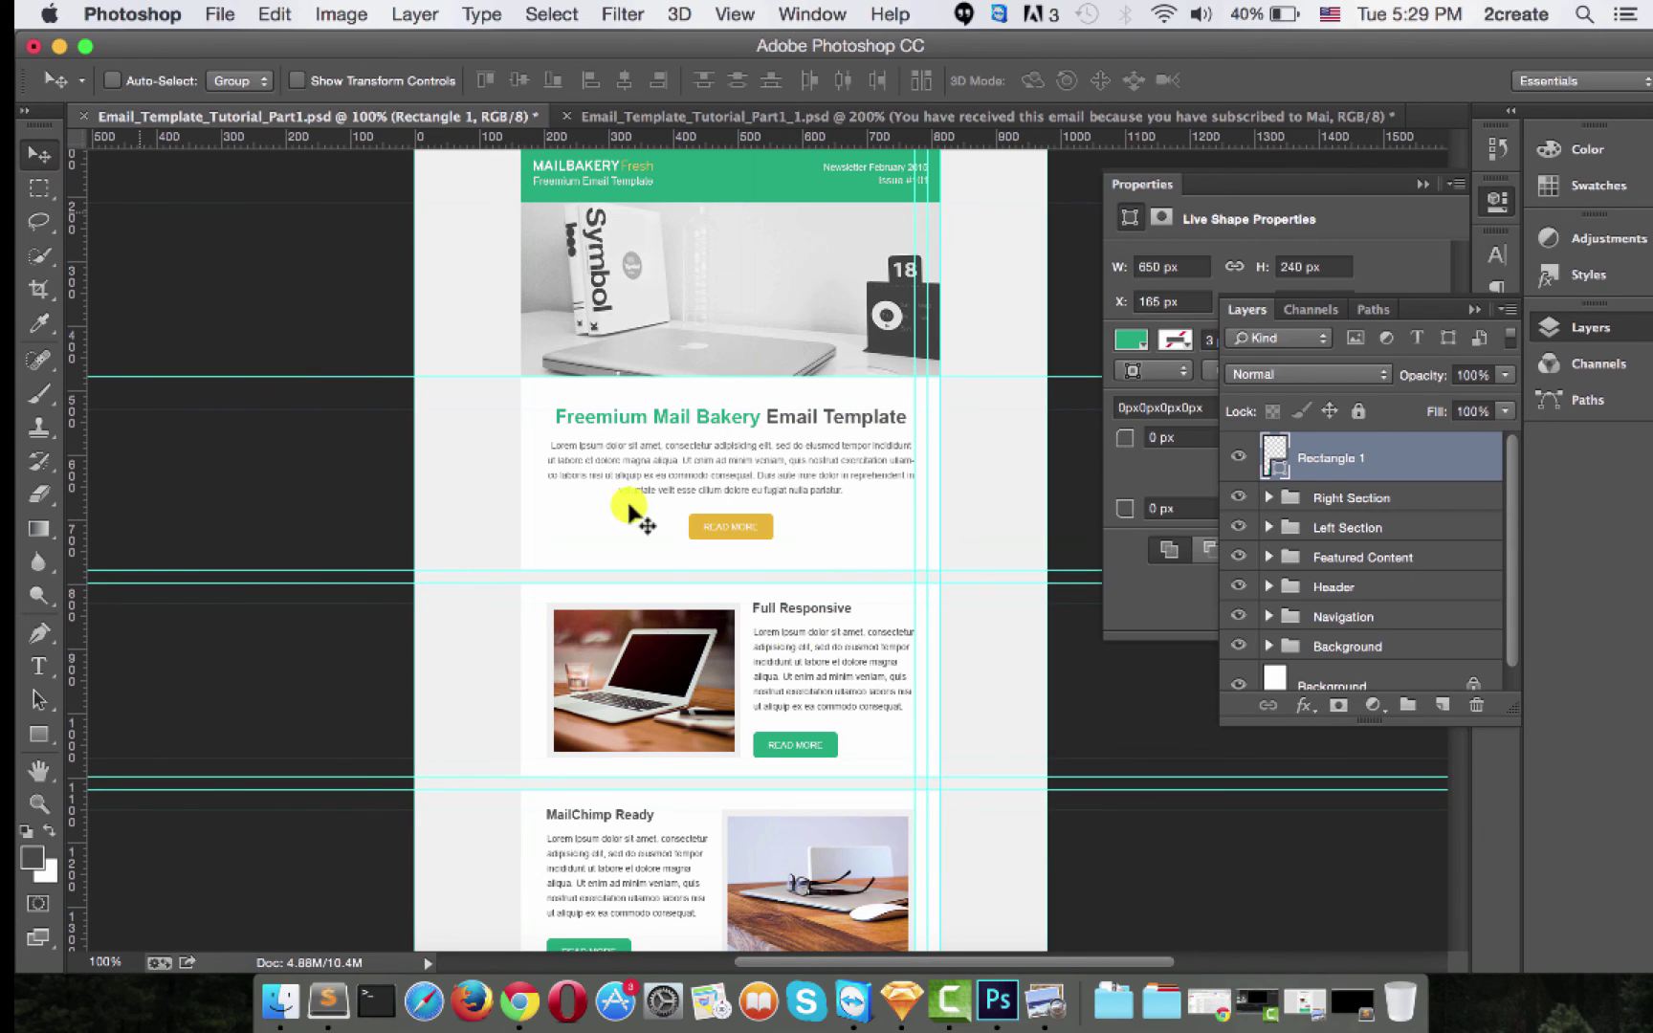
scroll(794, 664, down, 5)
scroll(796, 639, down, 2)
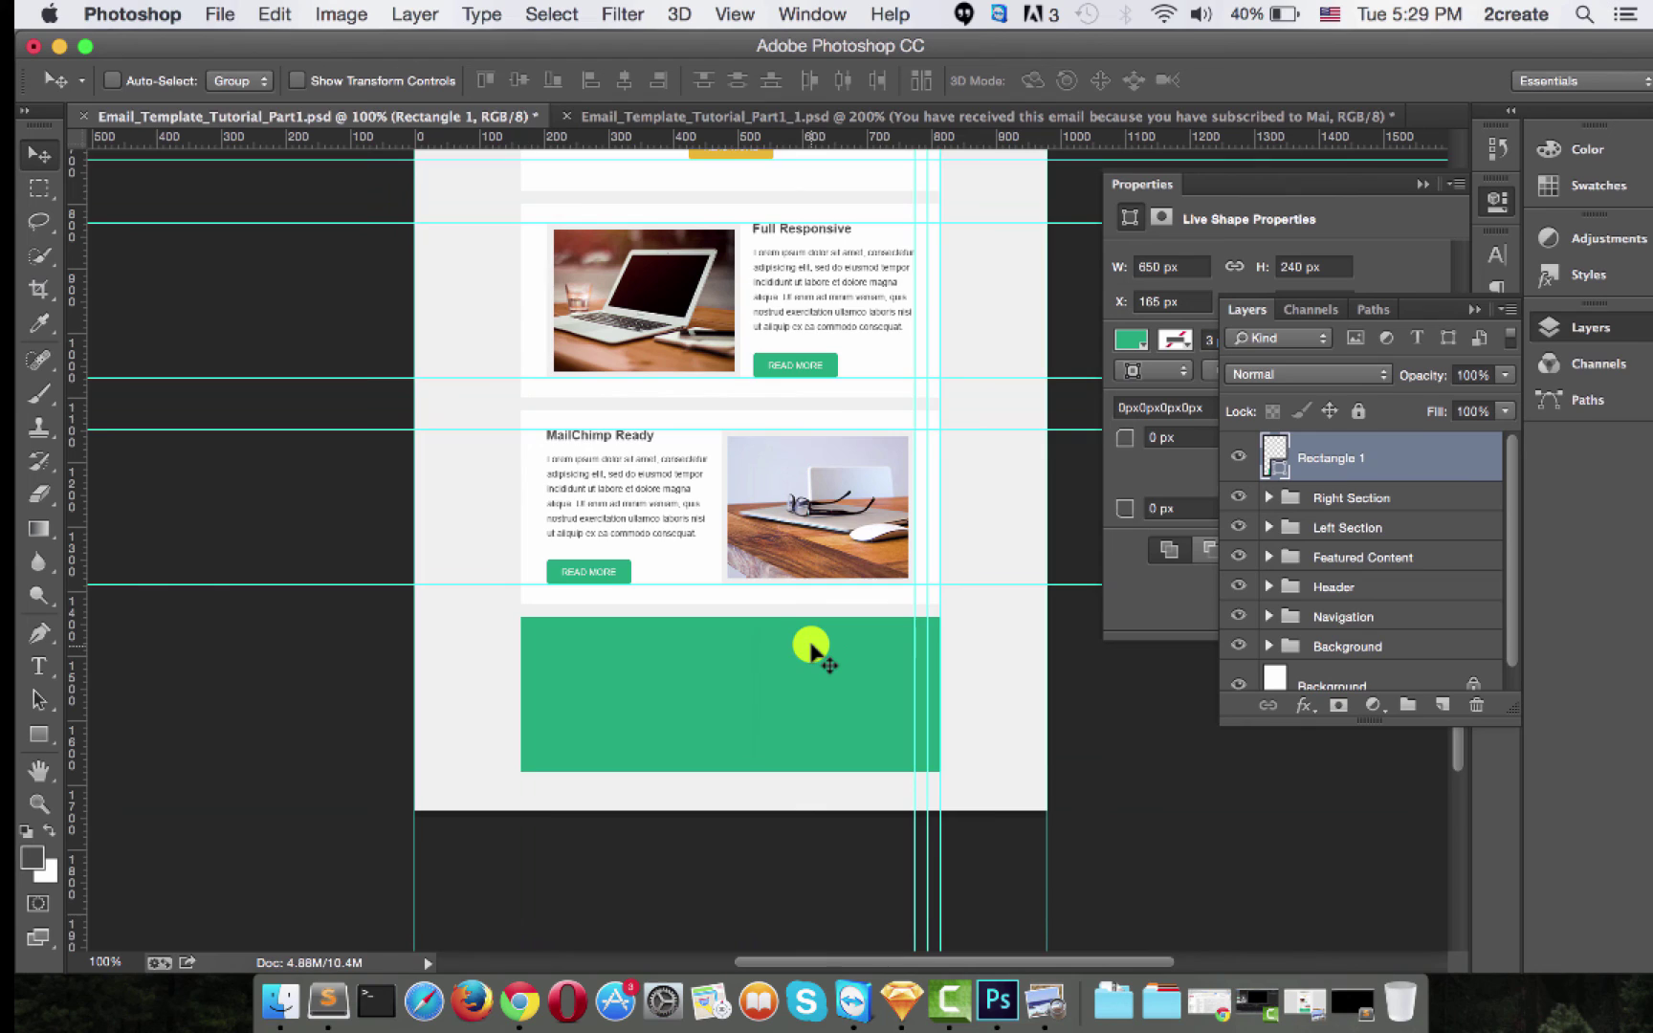
scroll(809, 649, down, 1)
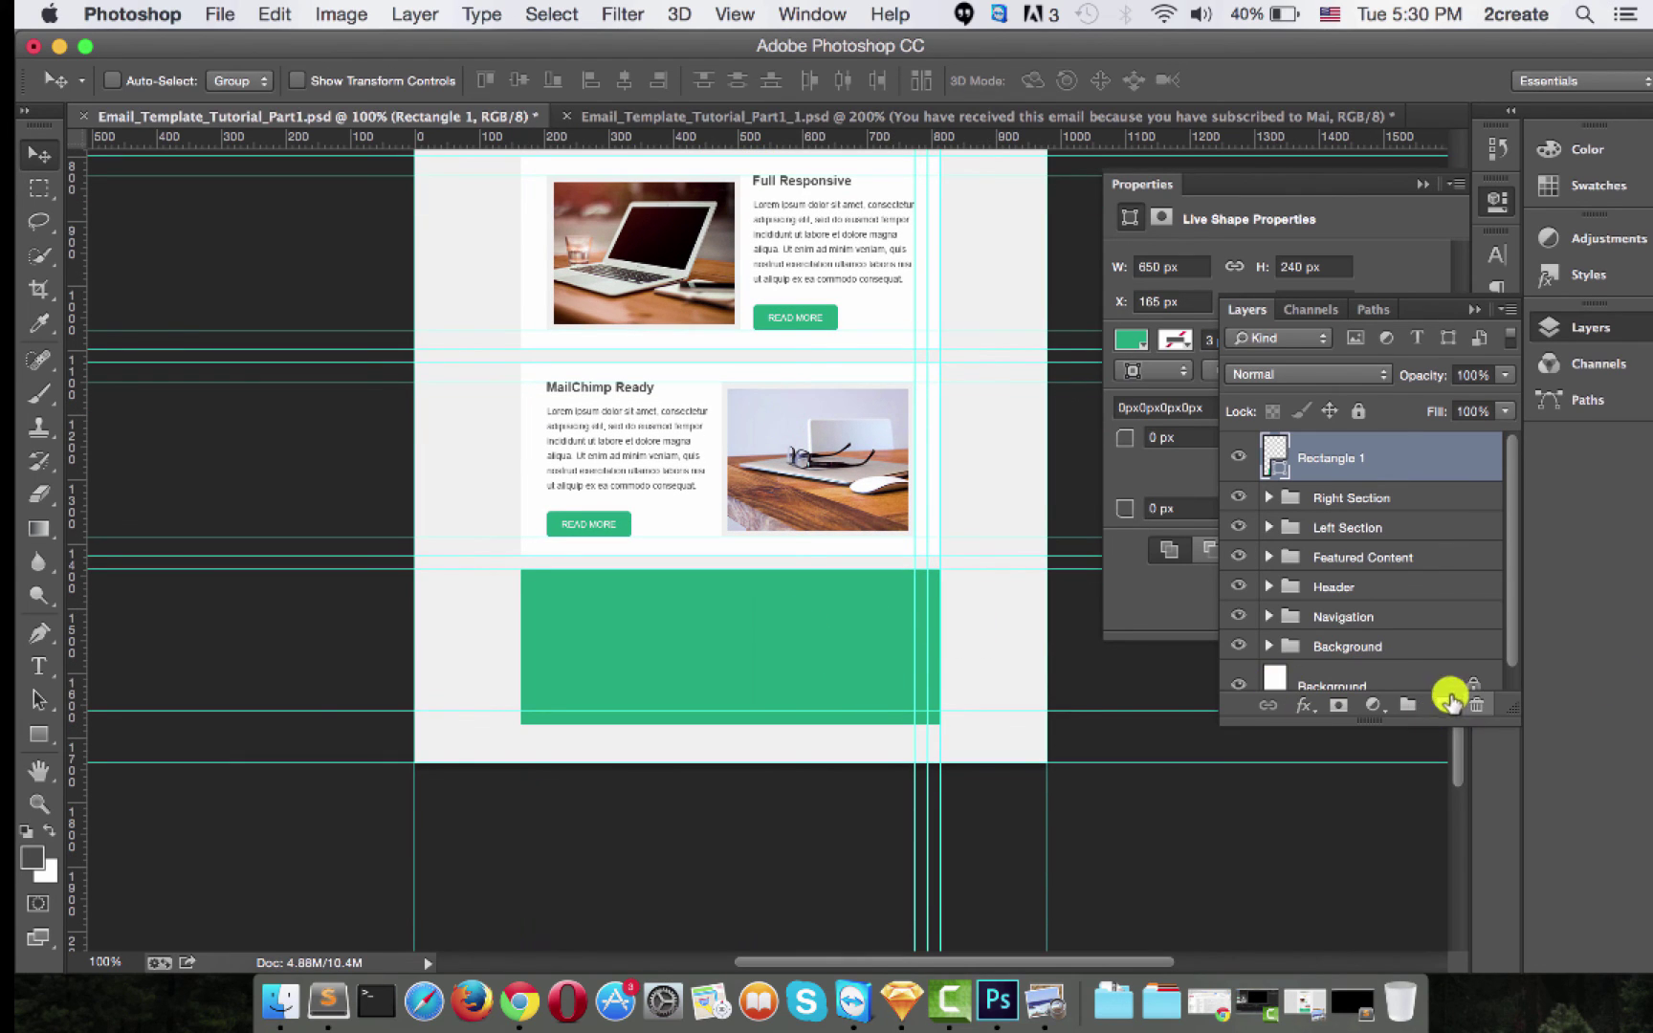
Put the rectangle in a new group named Footer and rename the rectangle layer Footer.
click(1407, 706)
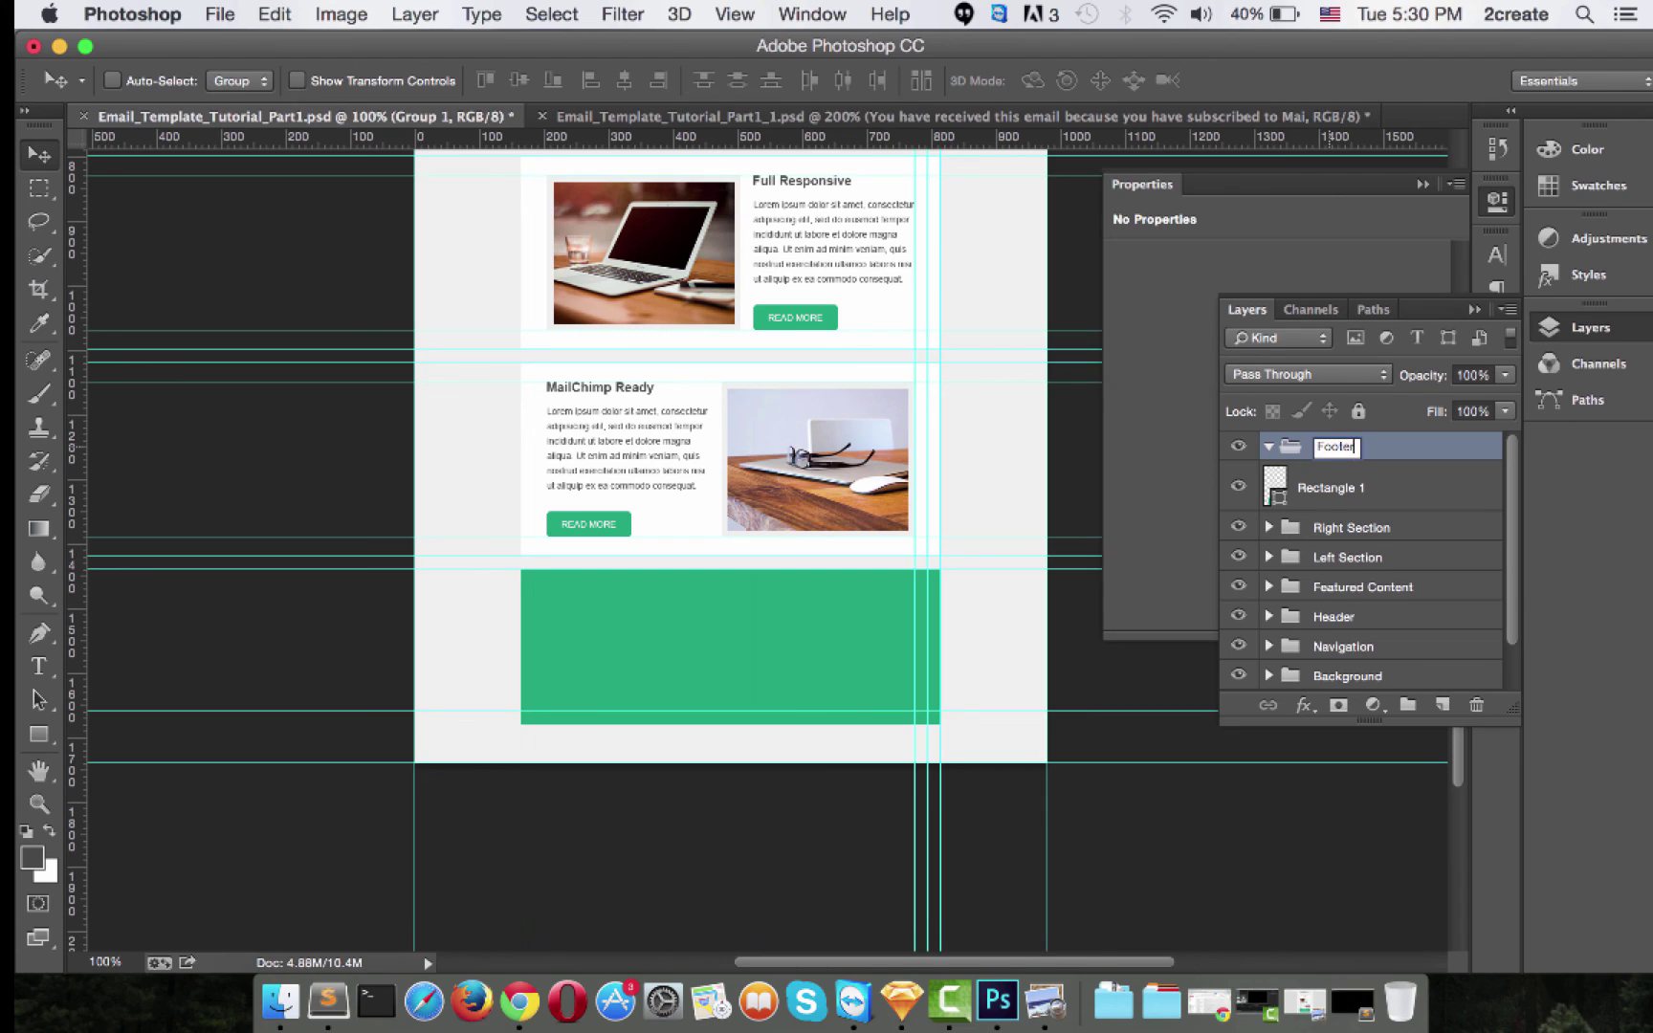
key(Return)
click(1360, 463)
double_click(1341, 483)
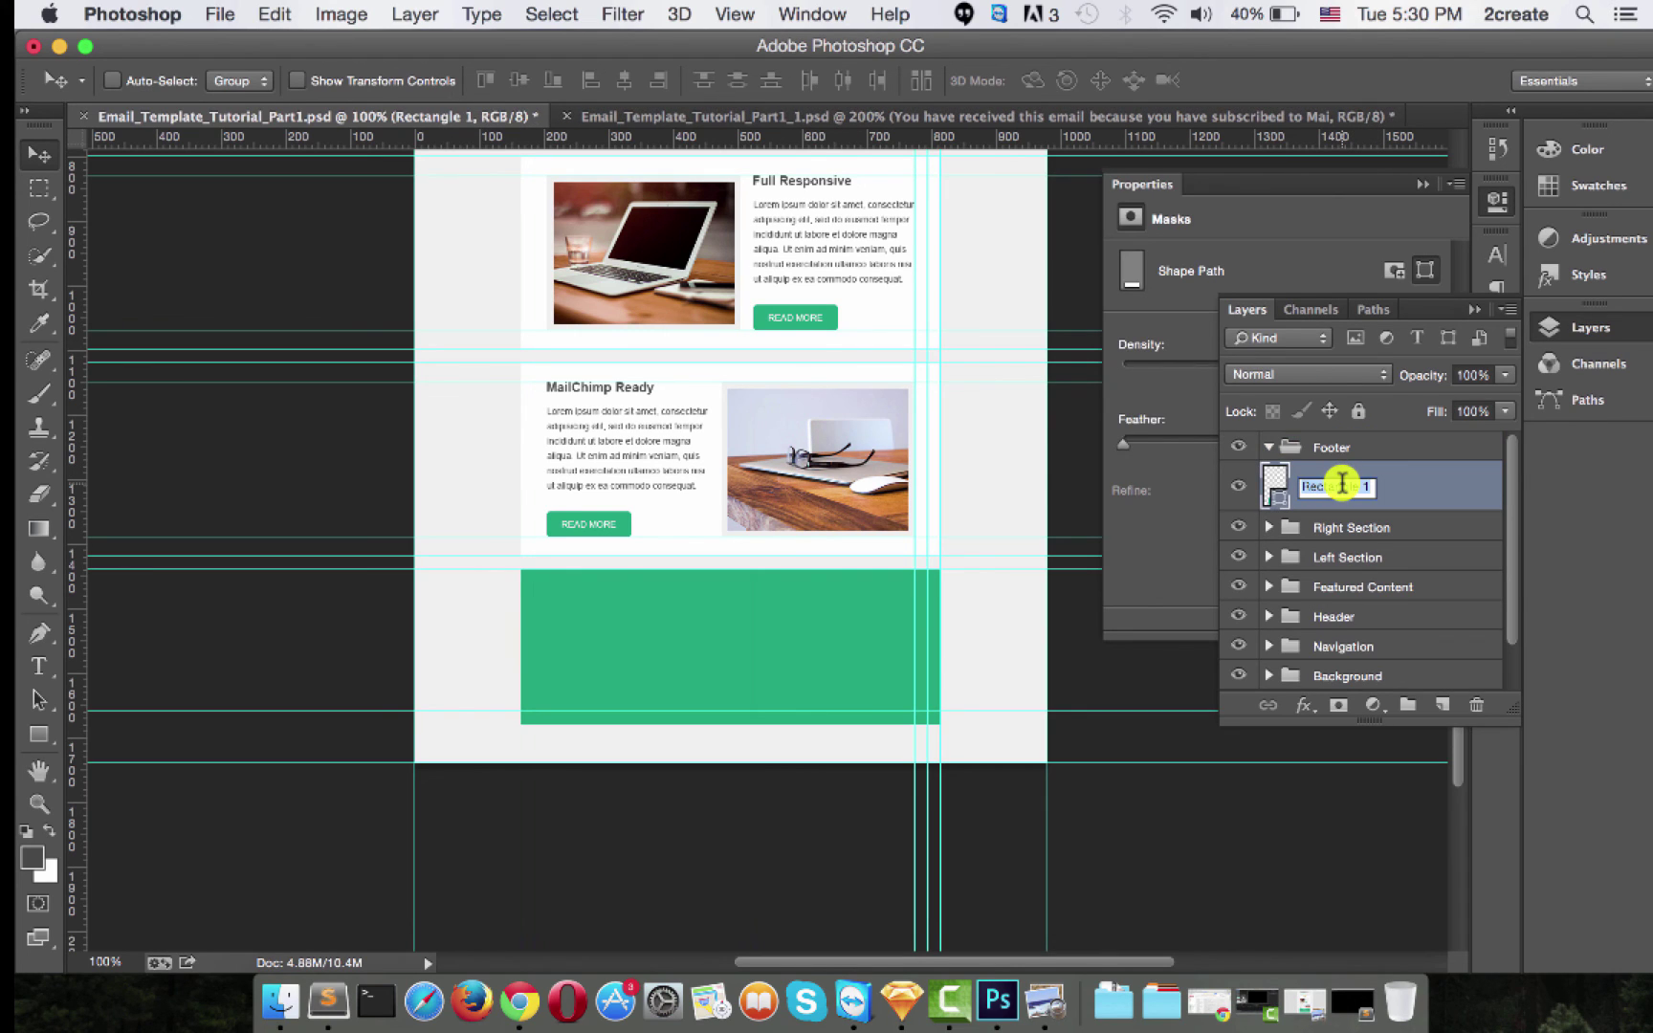
text(Foo)
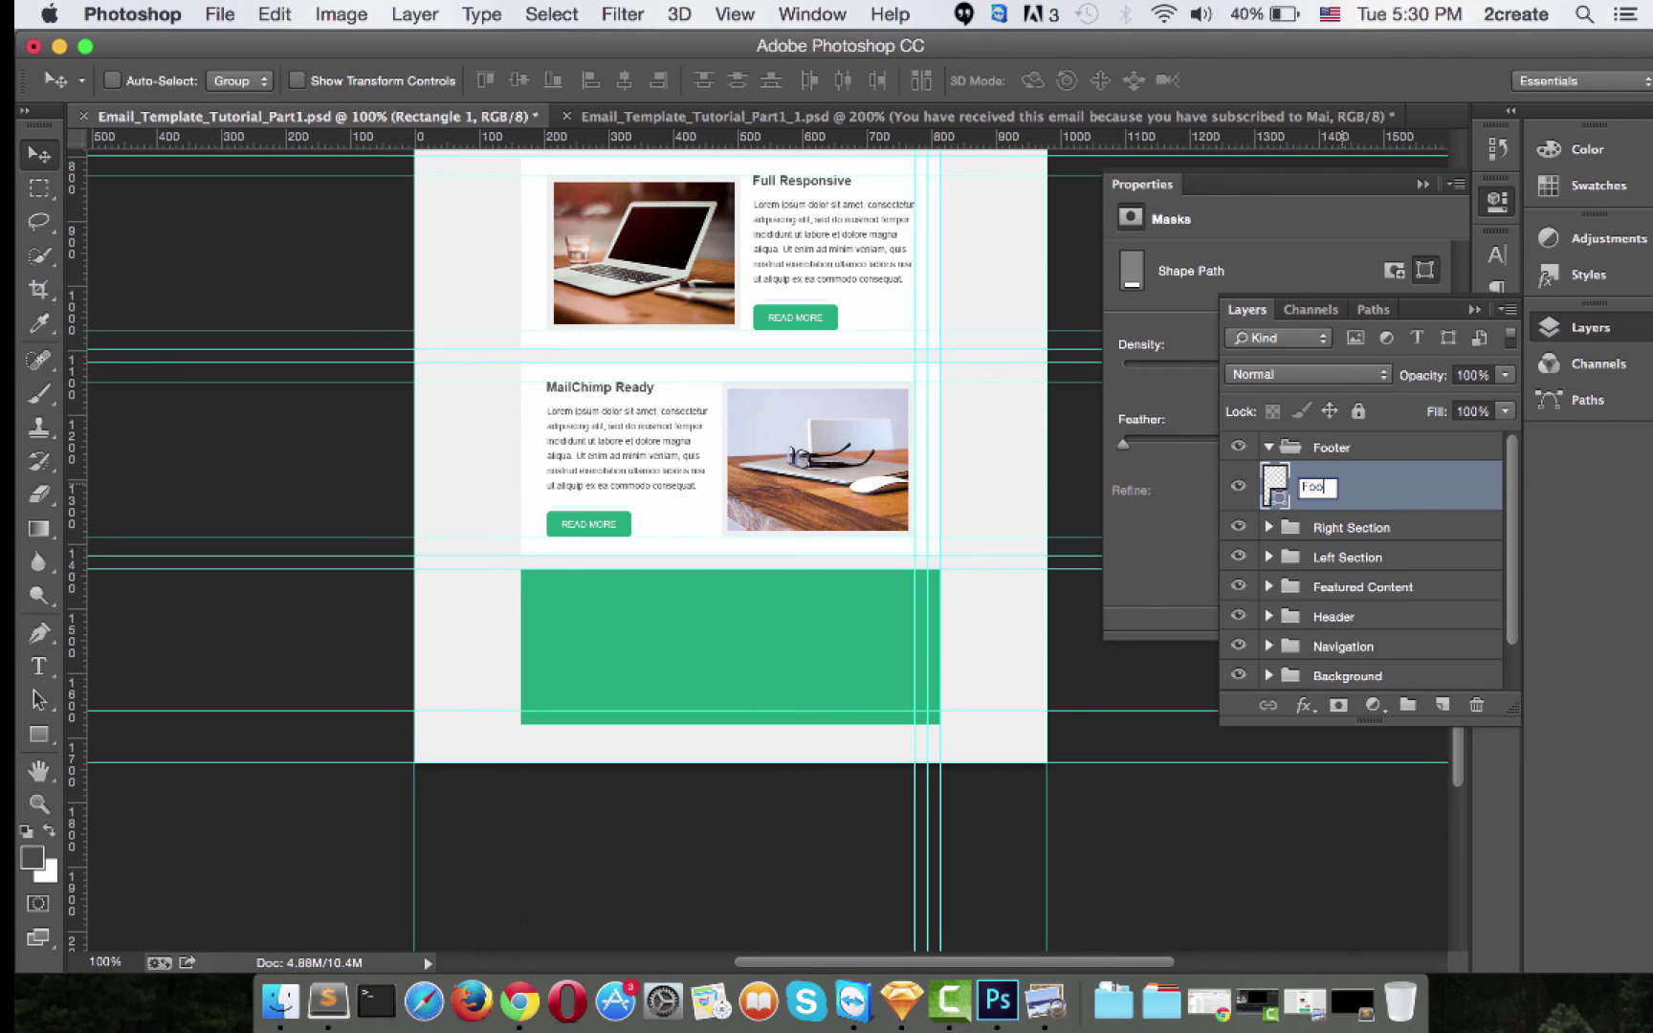
key(Return)
click(1343, 487)
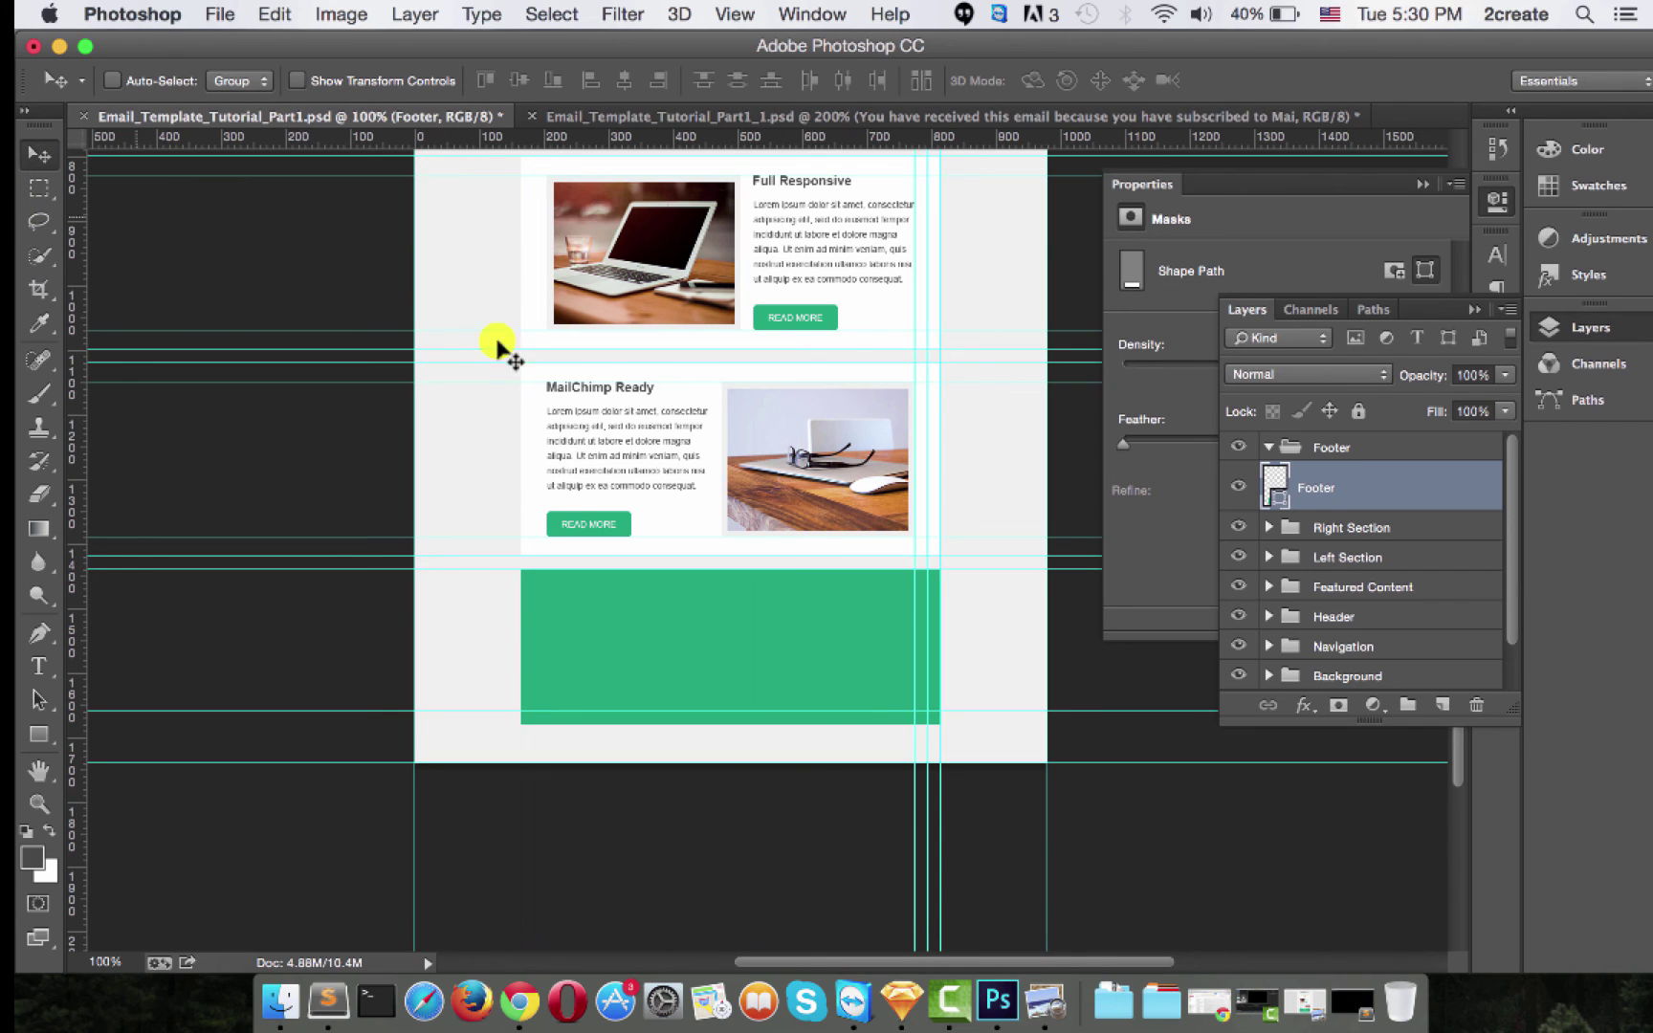
Duplicate the header's mailbakery and Fresh text layers into the Footer group.
scroll(591, 443, down, 2)
scroll(593, 446, up, 5)
scroll(593, 450, up, 5)
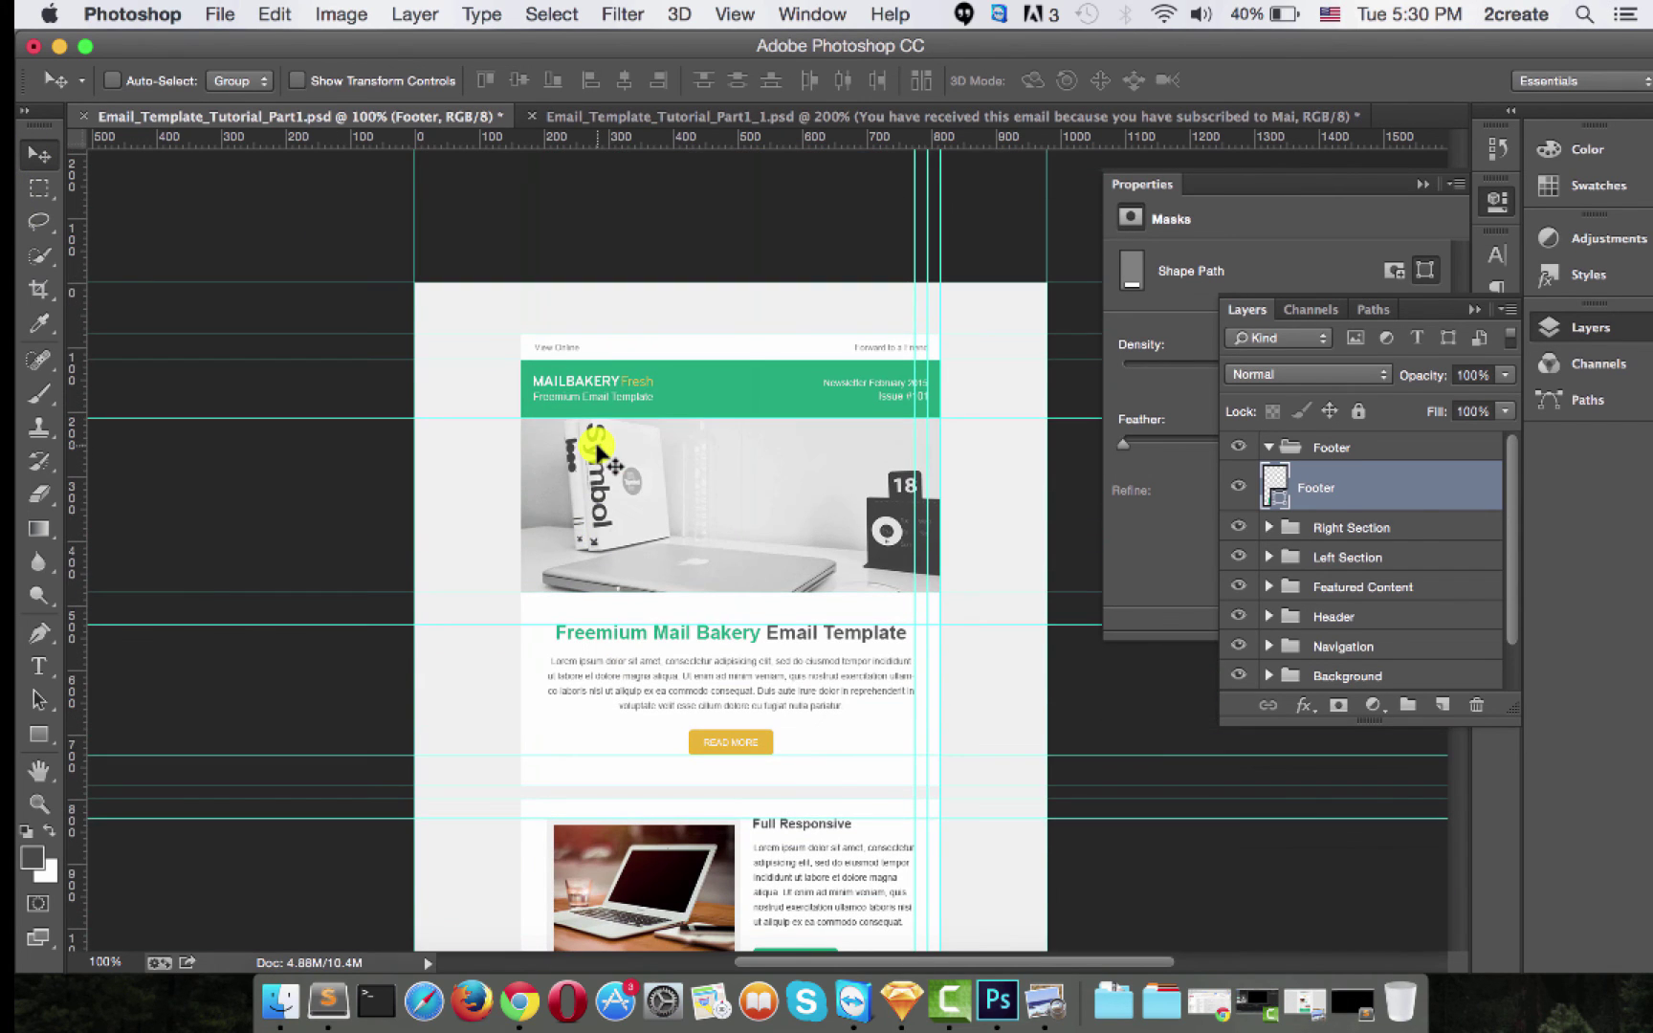
click(624, 392)
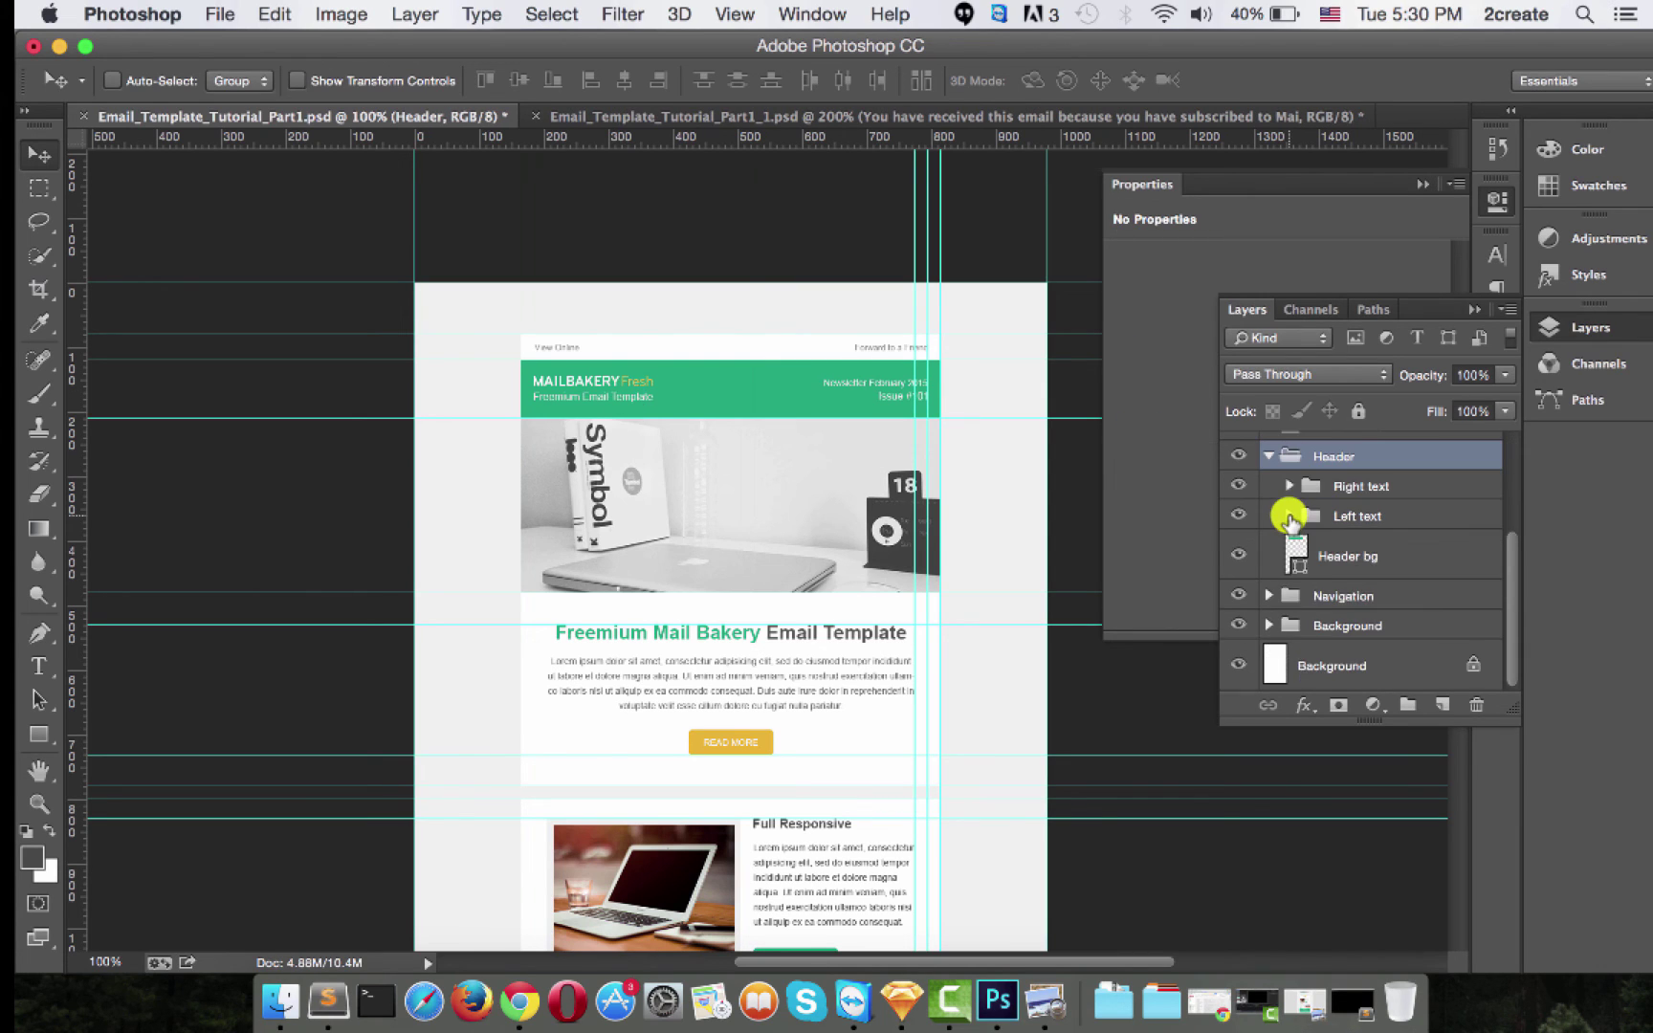
click(1288, 516)
click(1401, 636)
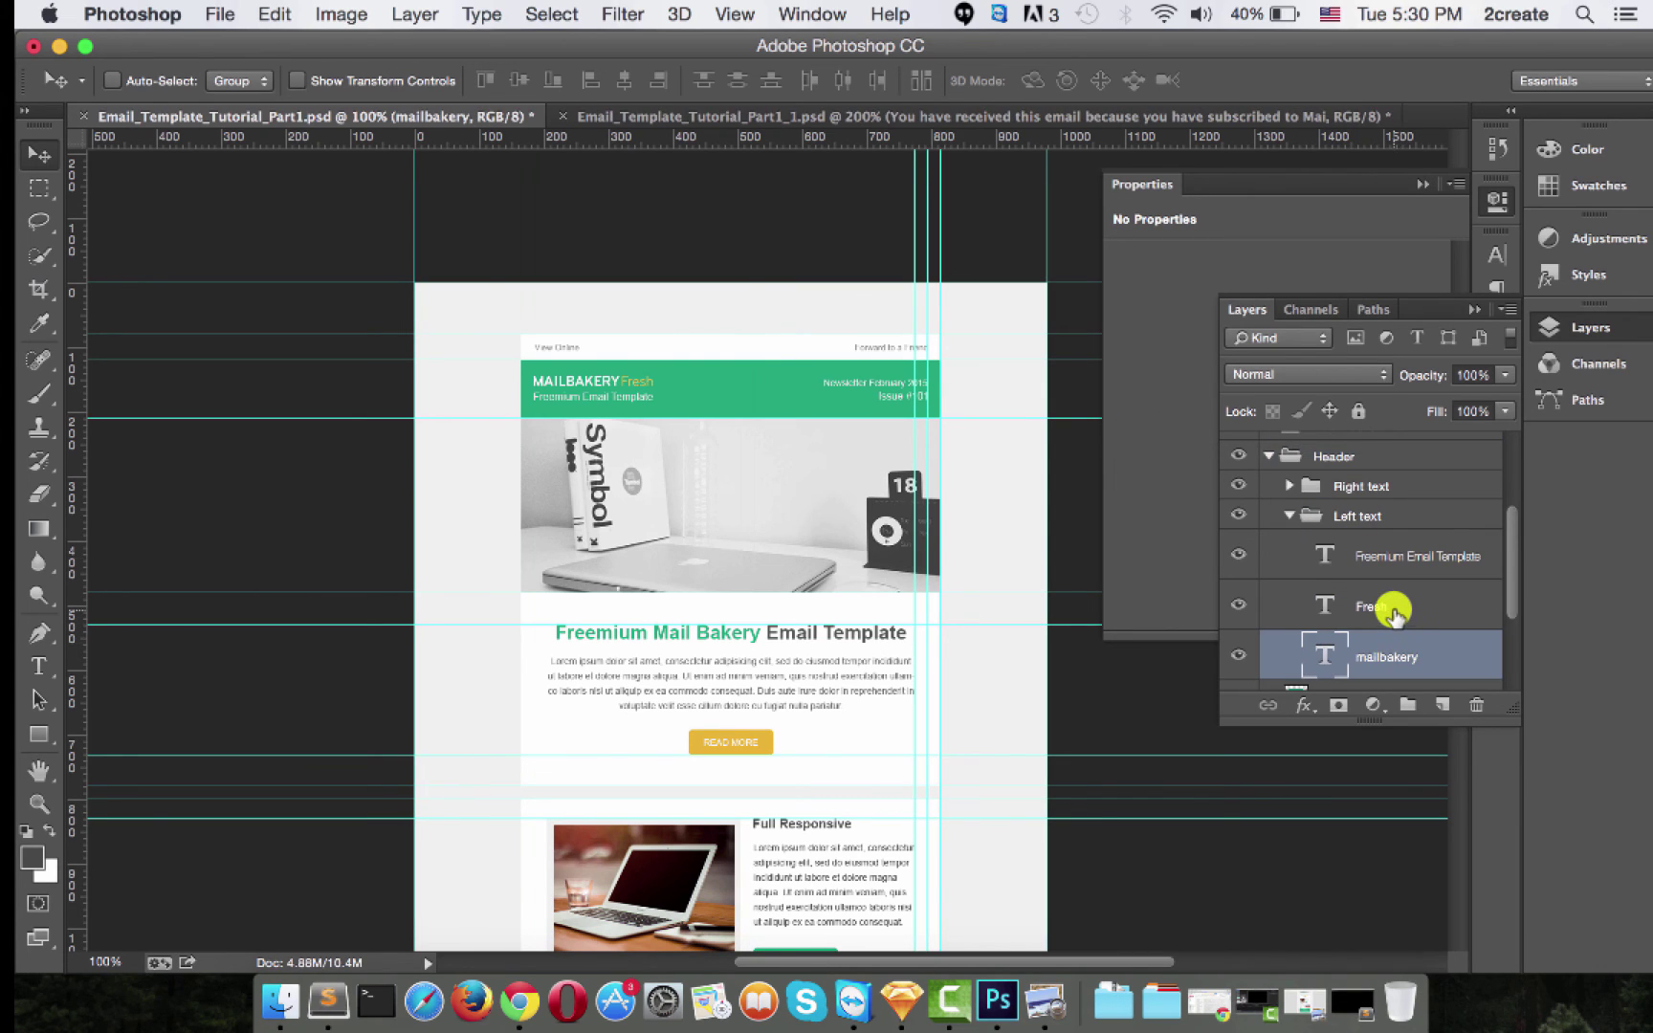
shift+click(1392, 608)
key(super+j)
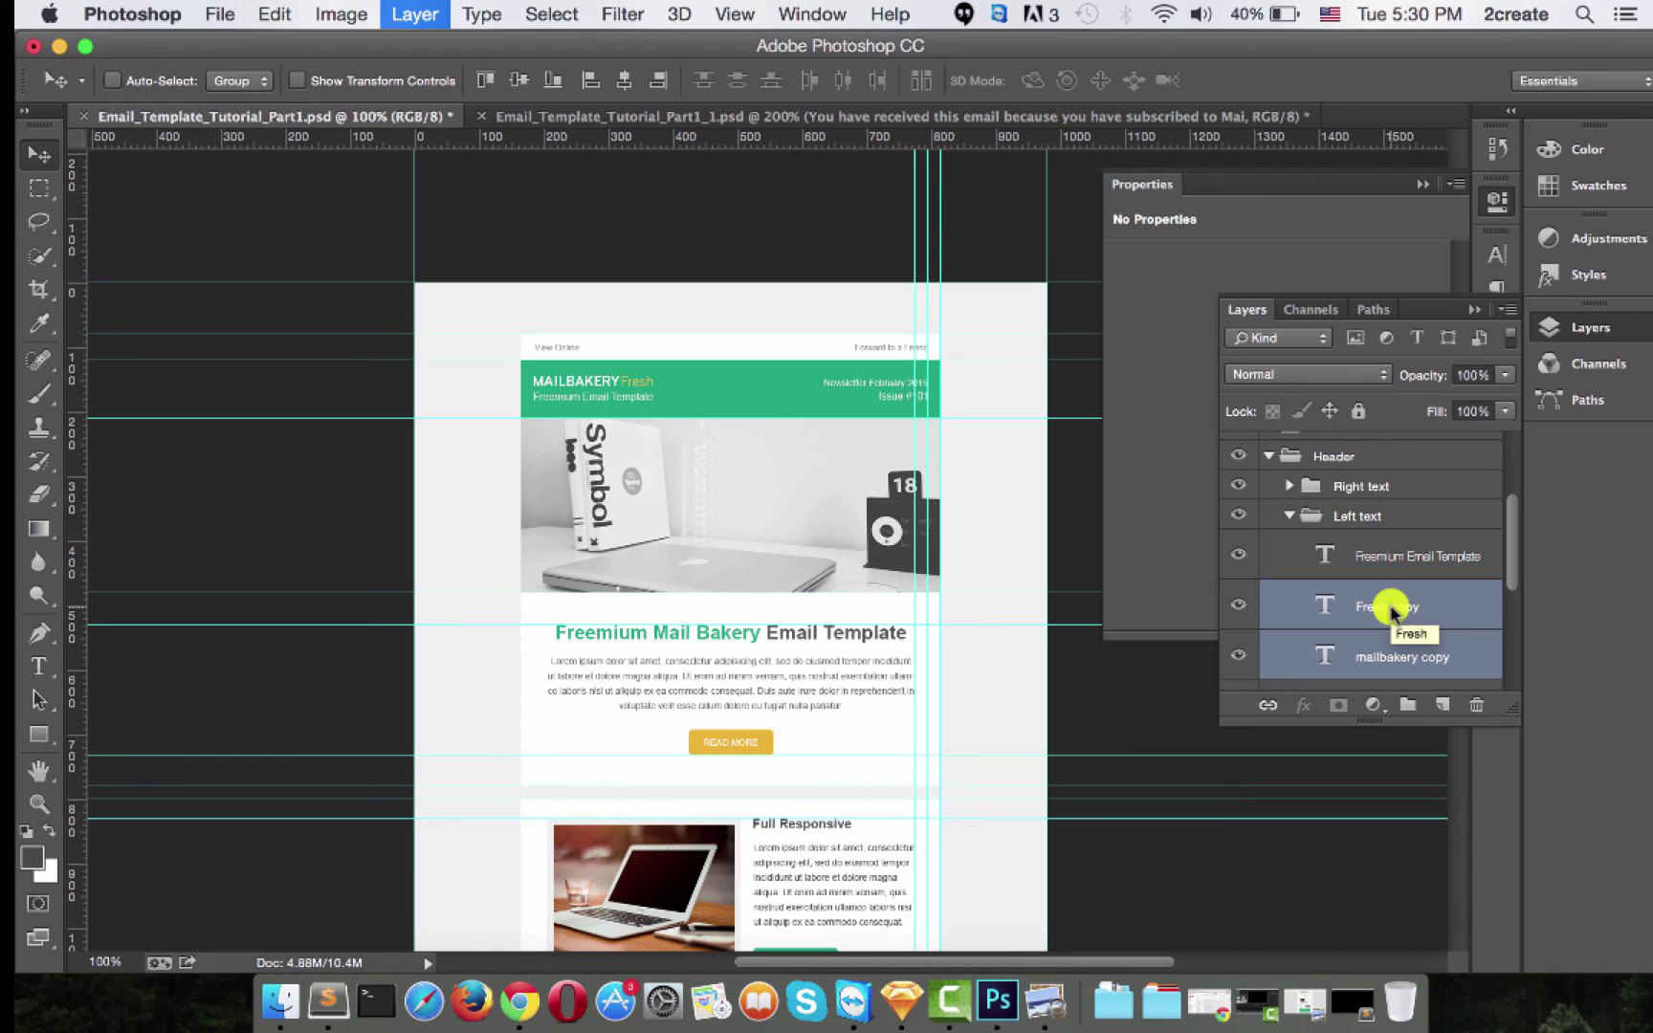
drag(1392, 593, 1373, 461)
Move the MAILBAKERY Fresh copy down into the green footer's top-left.
scroll(816, 689, down, 4)
scroll(823, 679, down, 8)
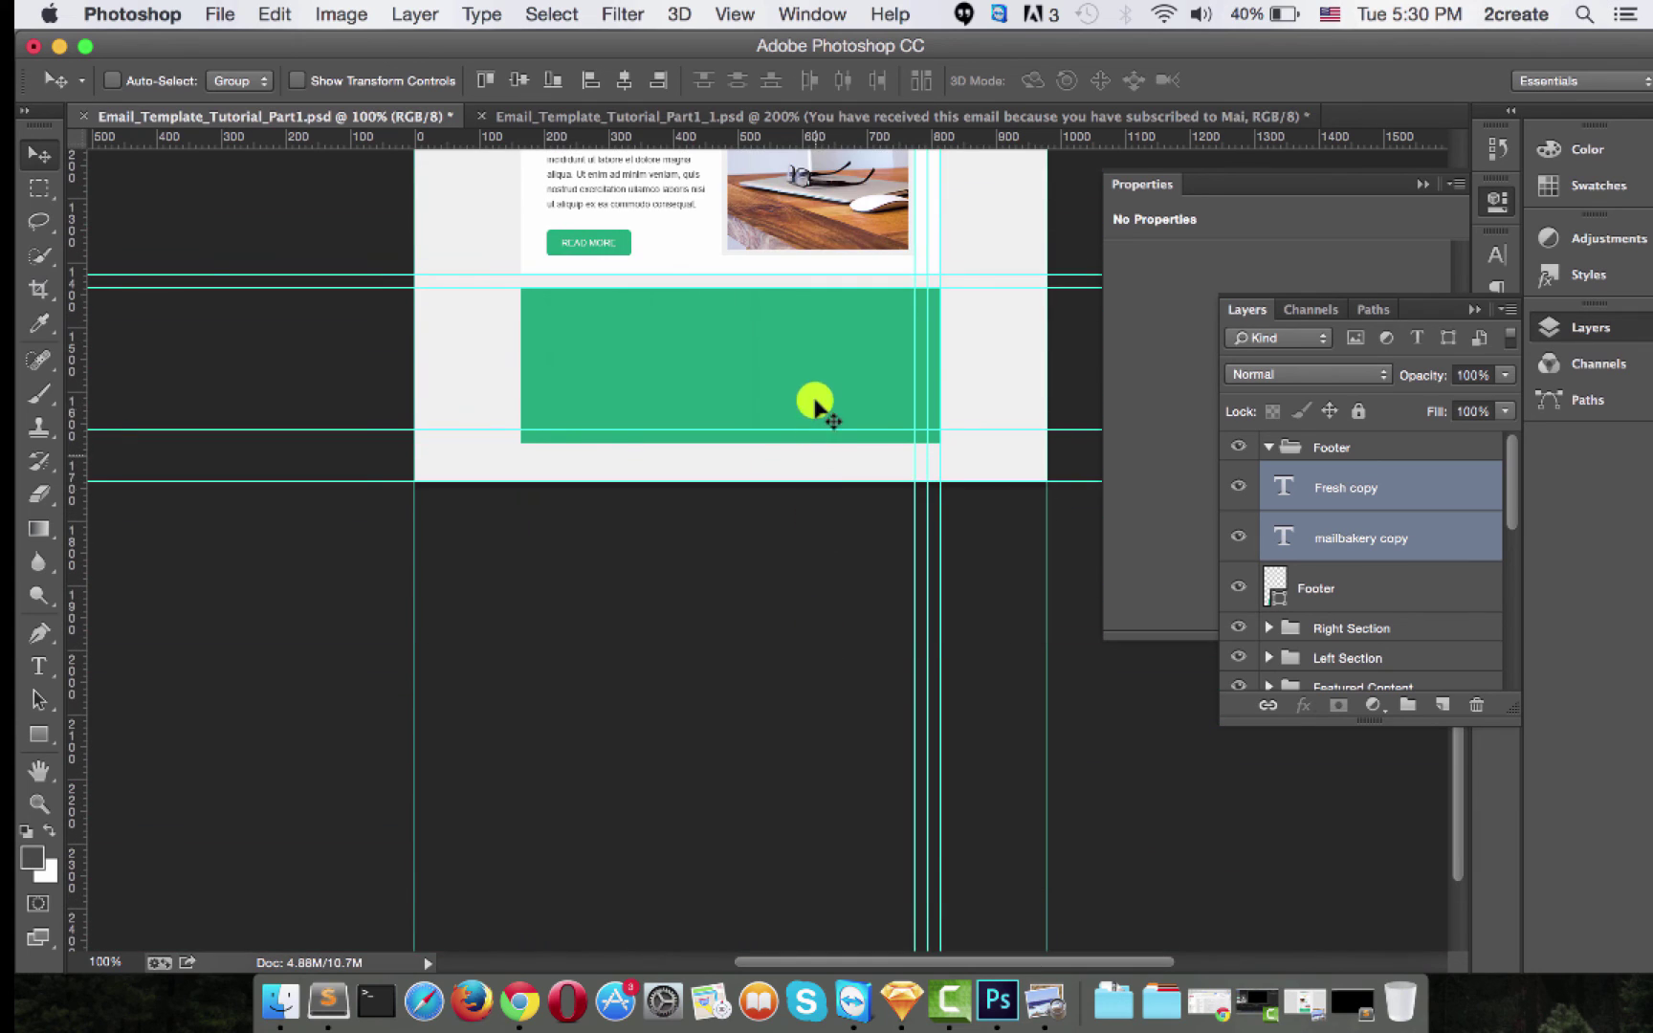
drag(811, 241, 810, 421)
mouse_move(808, 247)
mouse_down()
mouse_move(805, 472)
mouse_move(775, 399)
mouse_move(806, 279)
mouse_up()
Zoom to 200% and compare with the finished template image in Preview.
key(super+equal)
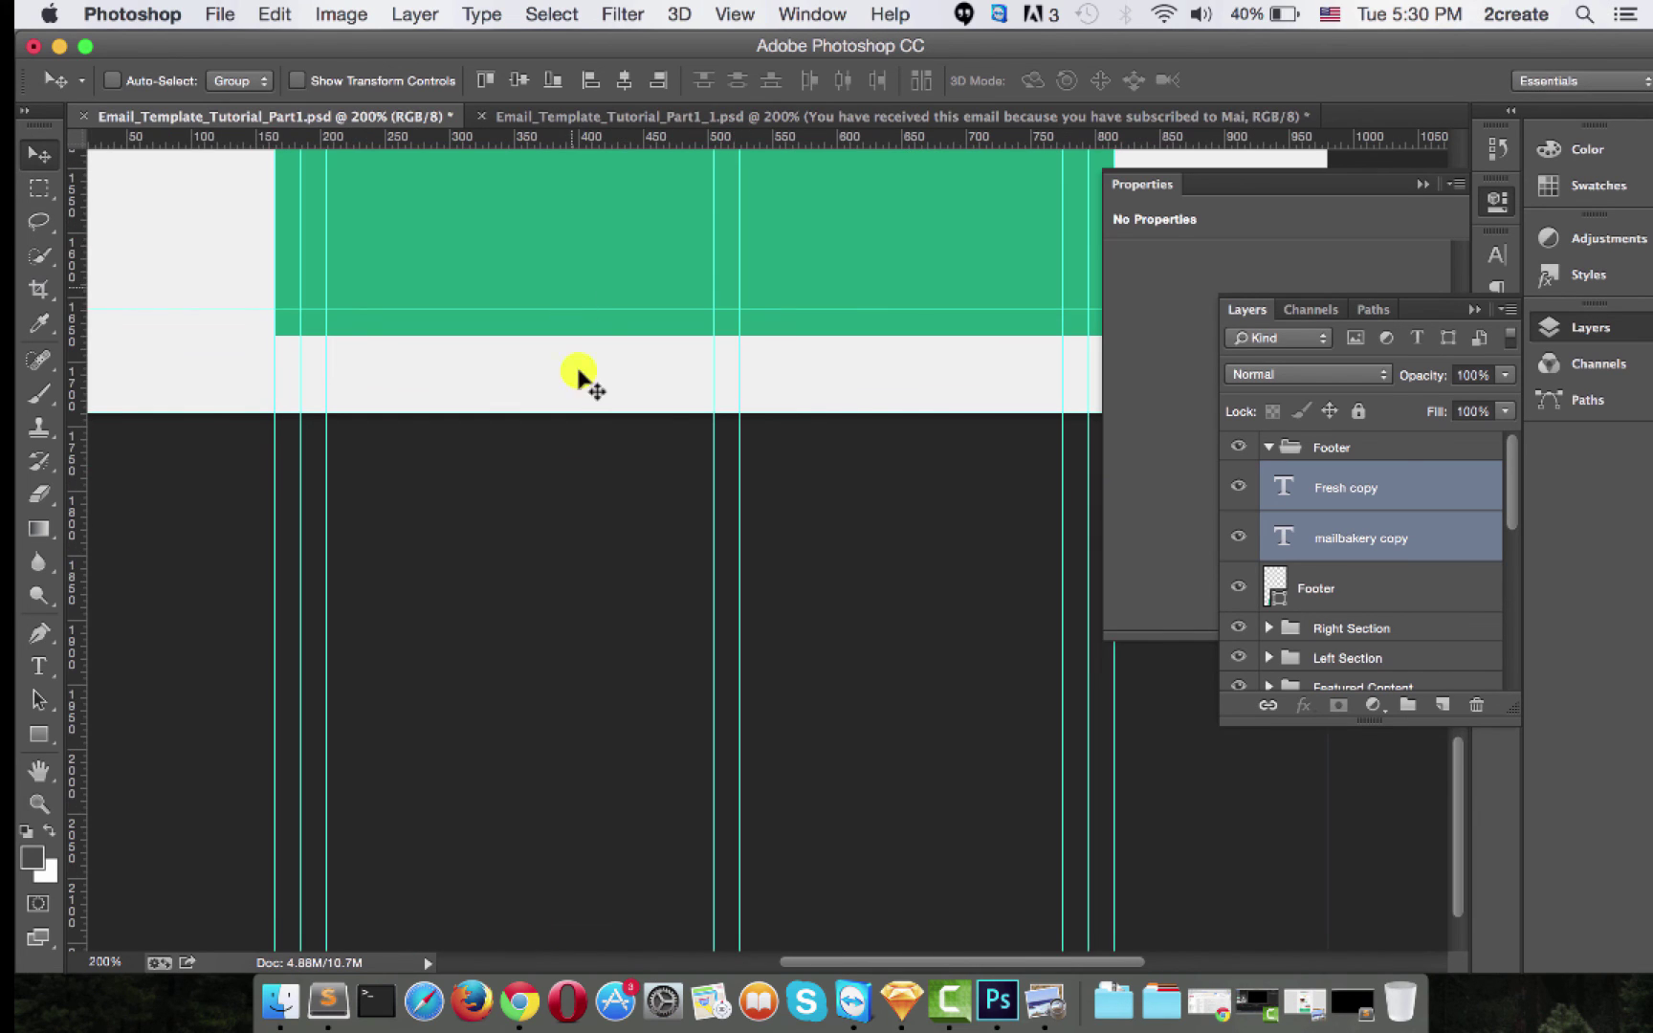
scroll(583, 583, down, 3)
scroll(591, 586, up, 2)
scroll(591, 585, up, 5)
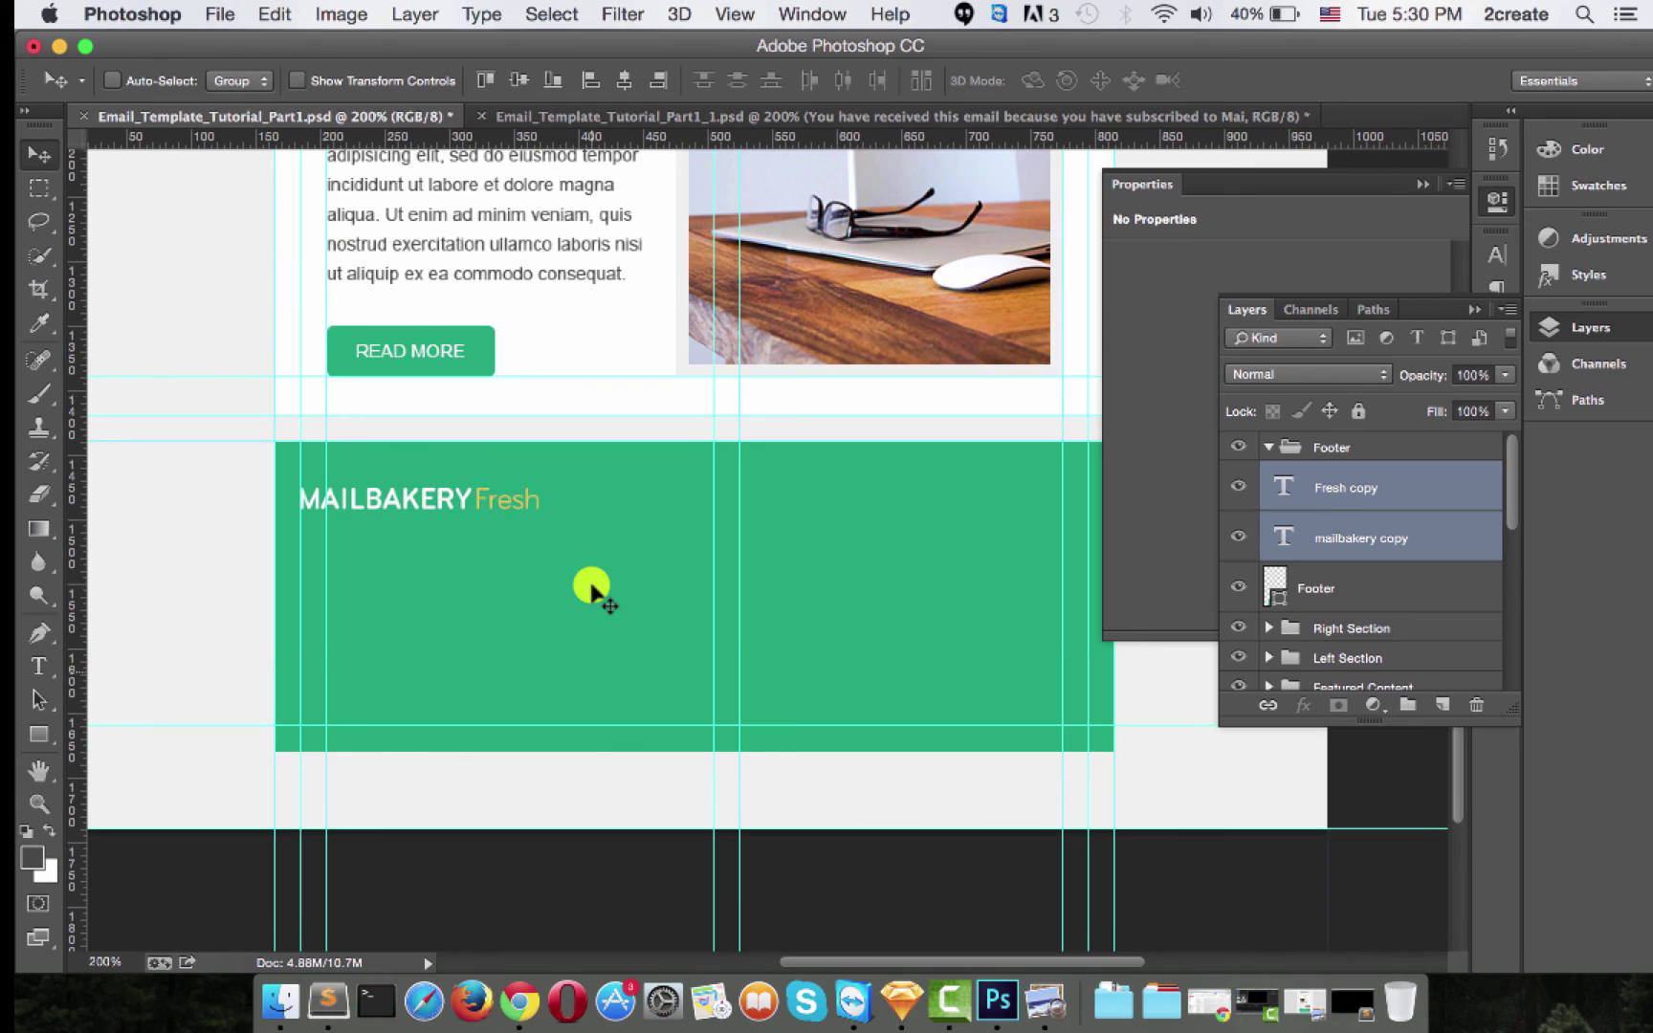
click(1310, 1000)
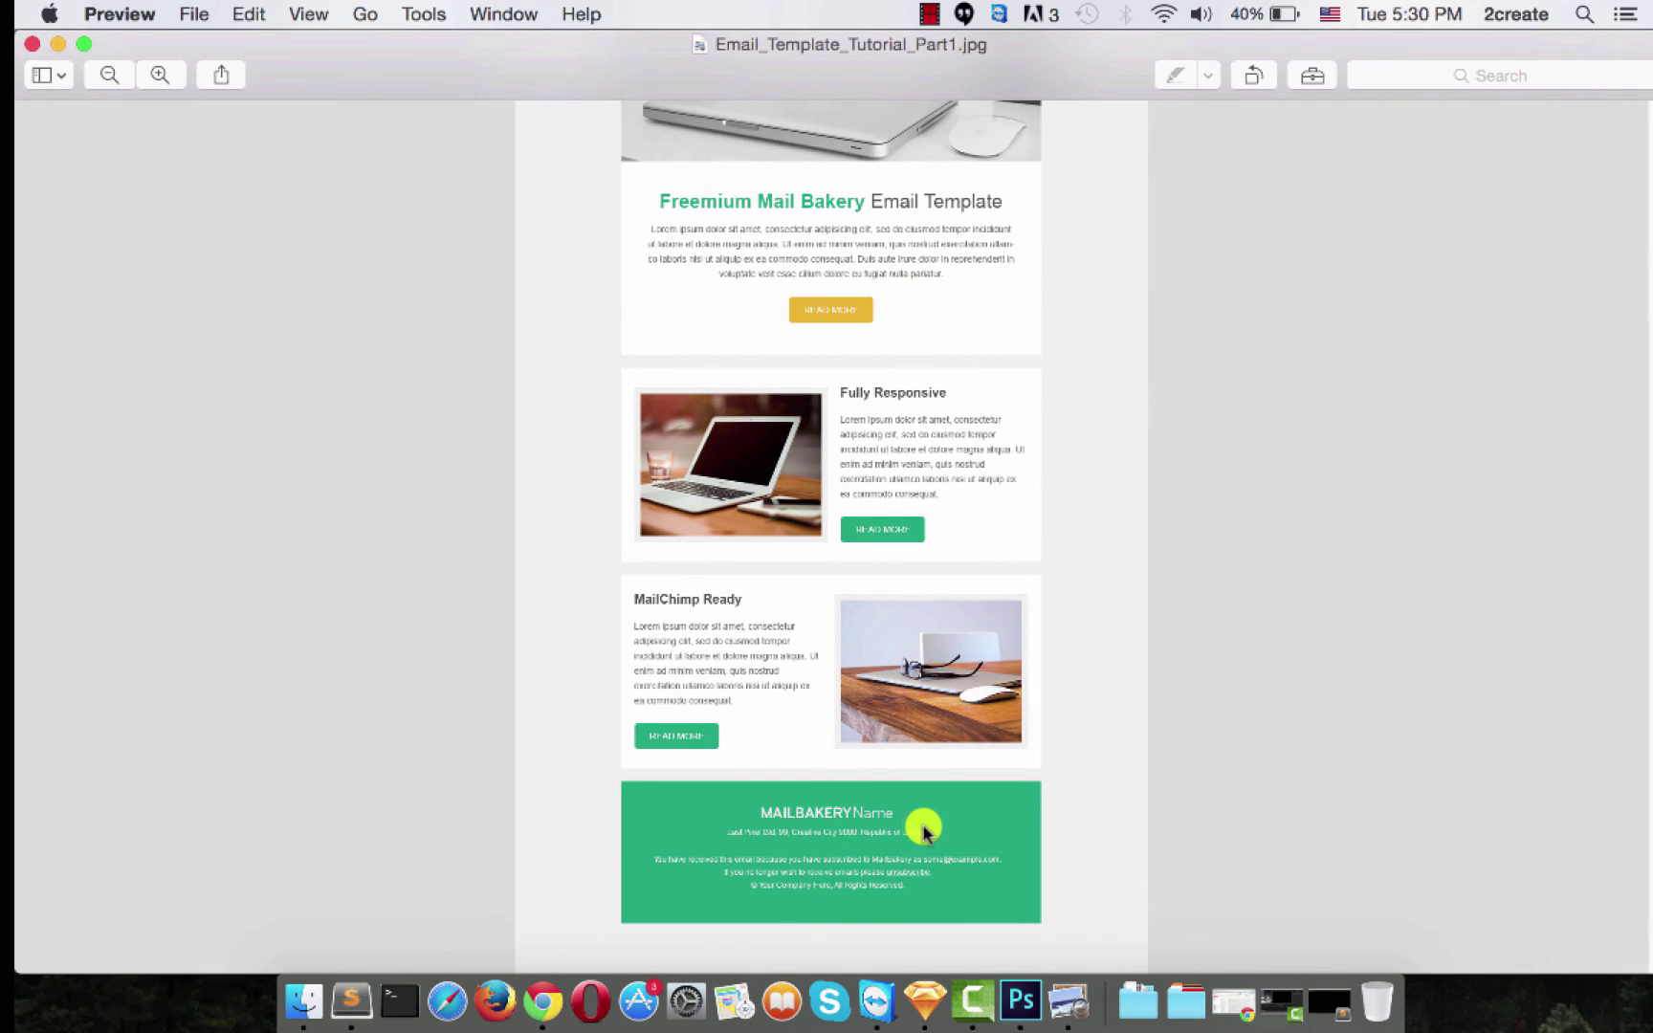
click(1014, 1002)
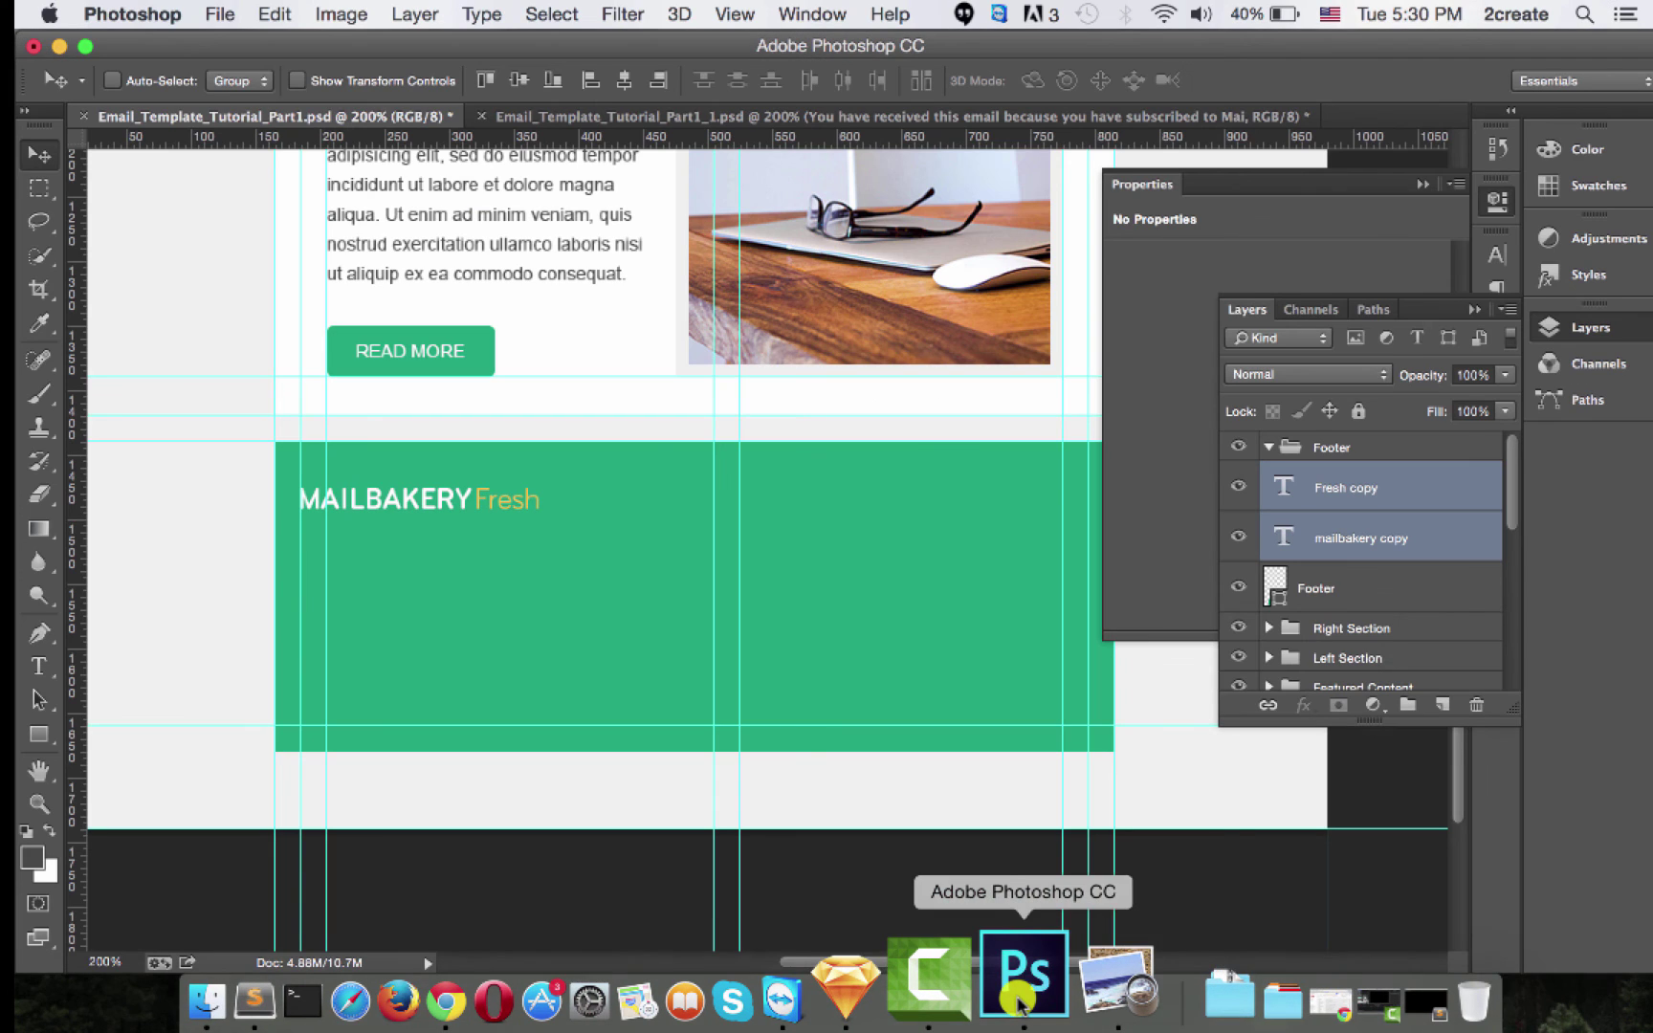
Replace 'Fresh' with 'Name' in the footer logo and colour it white.
click(38, 666)
drag(485, 494, 523, 494)
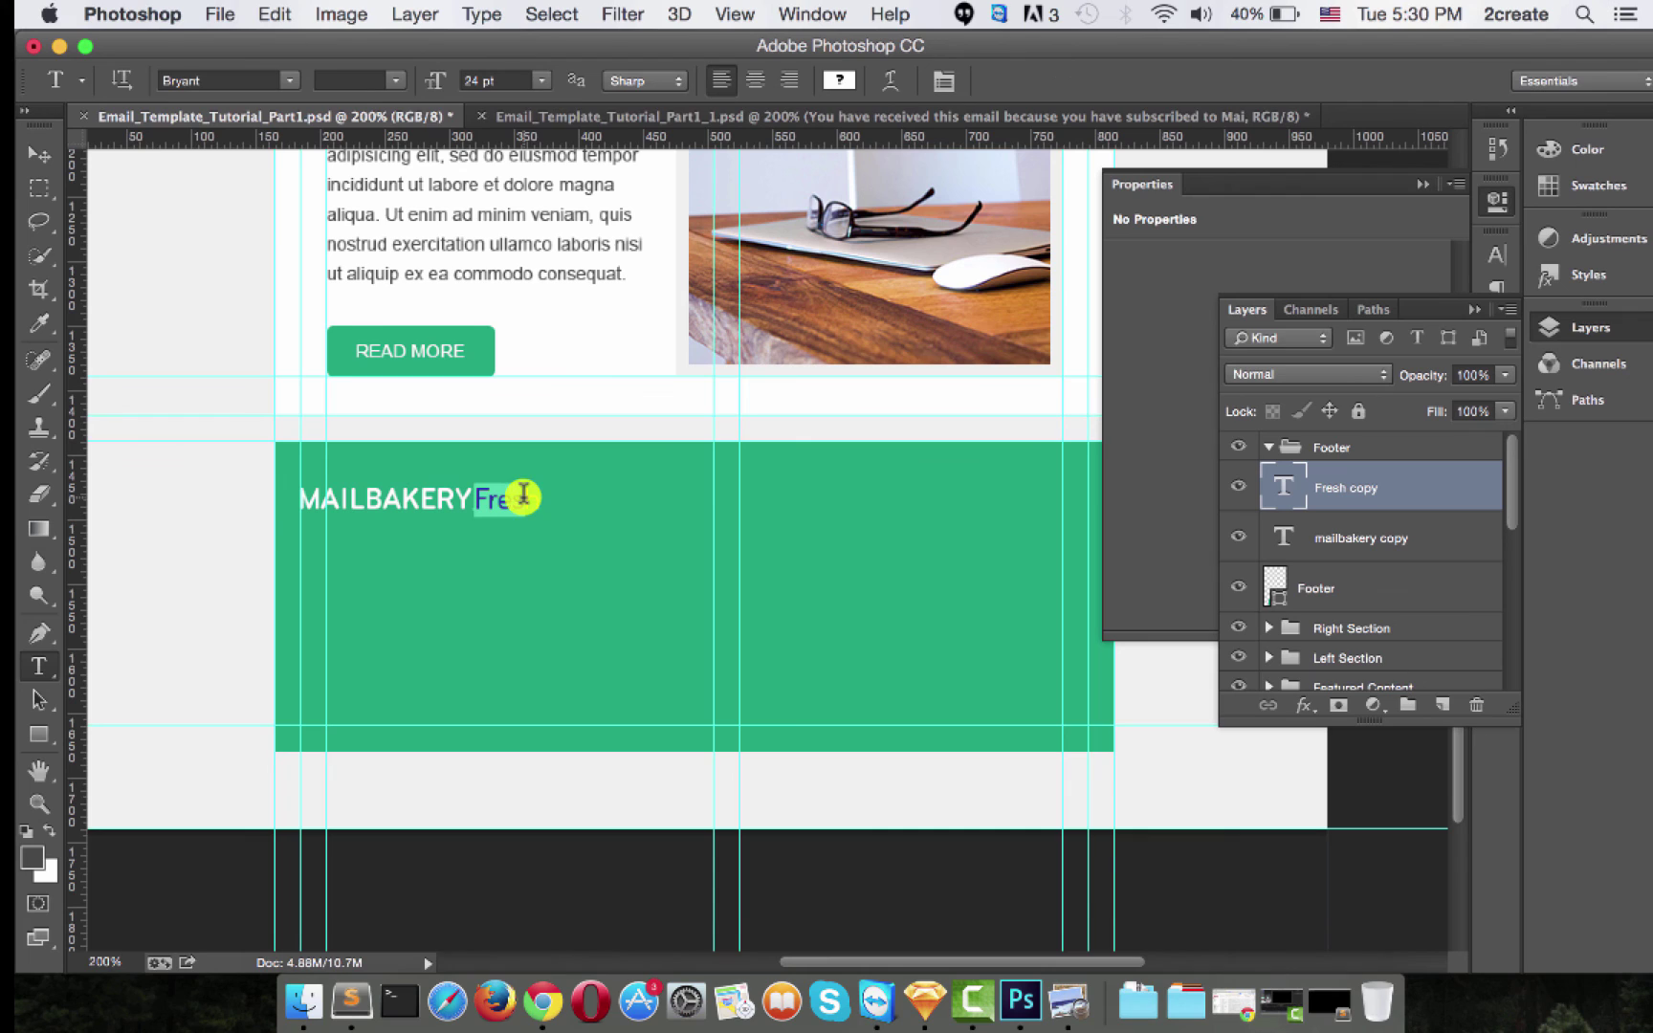
text(Nam)
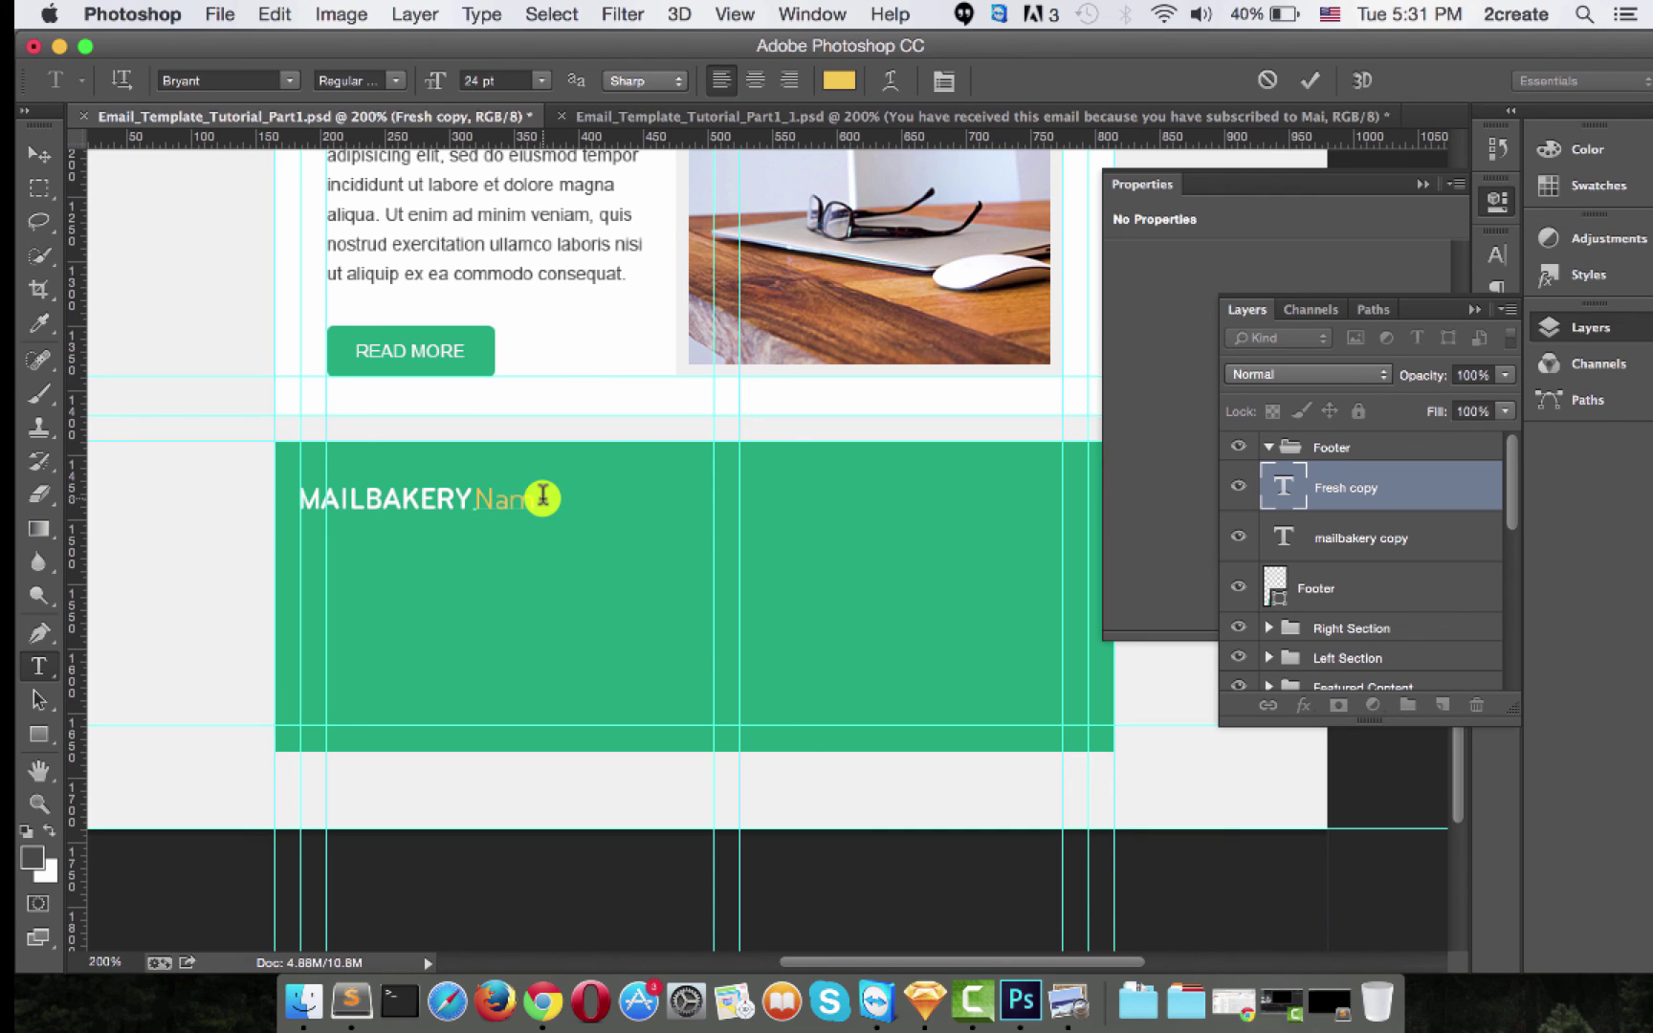
text(e)
double_click(487, 500)
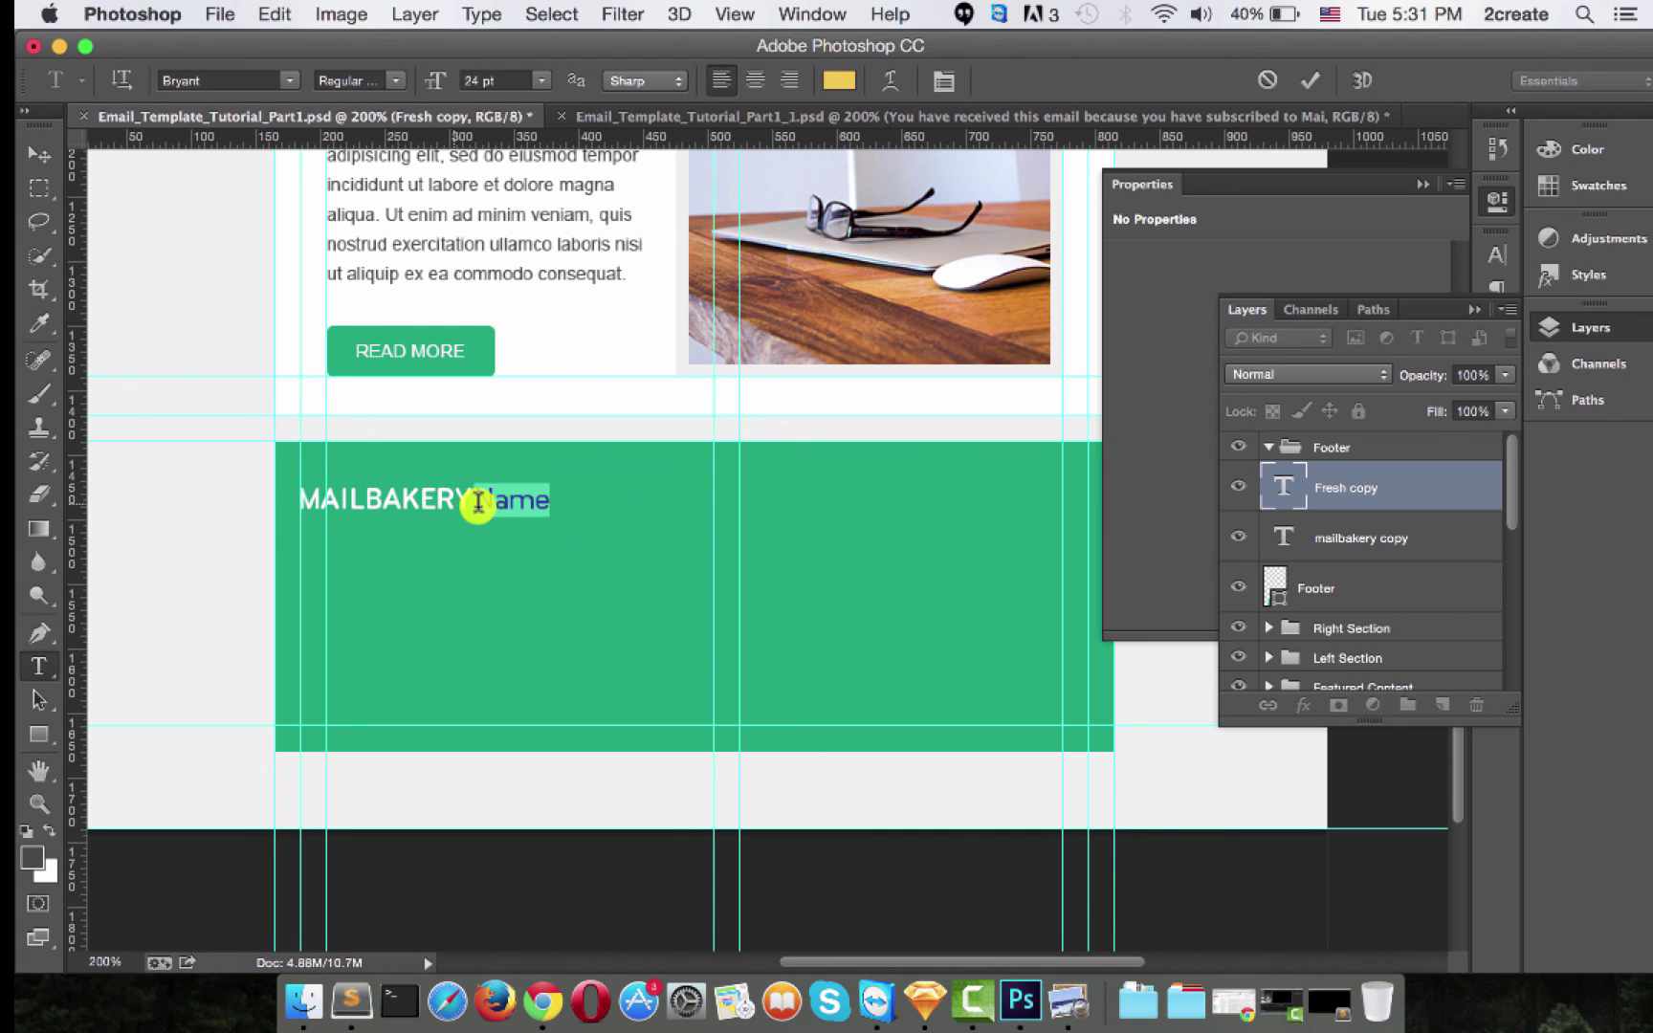
click(839, 80)
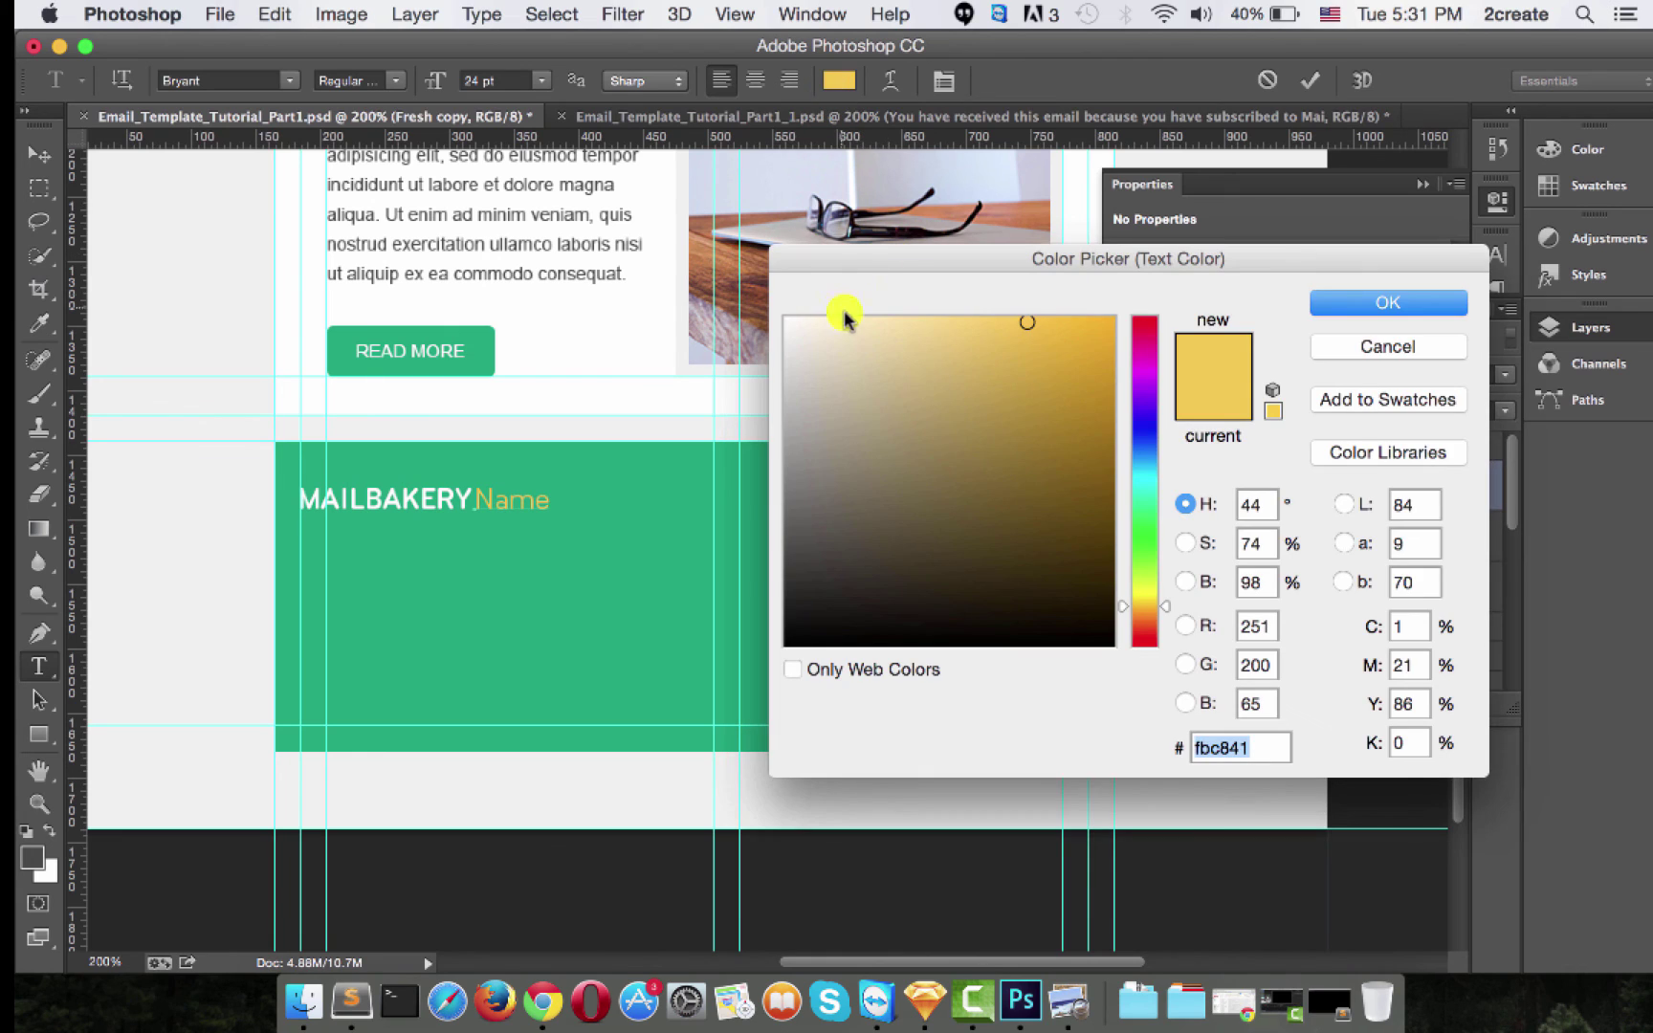
drag(842, 316, 483, 290)
click(1368, 303)
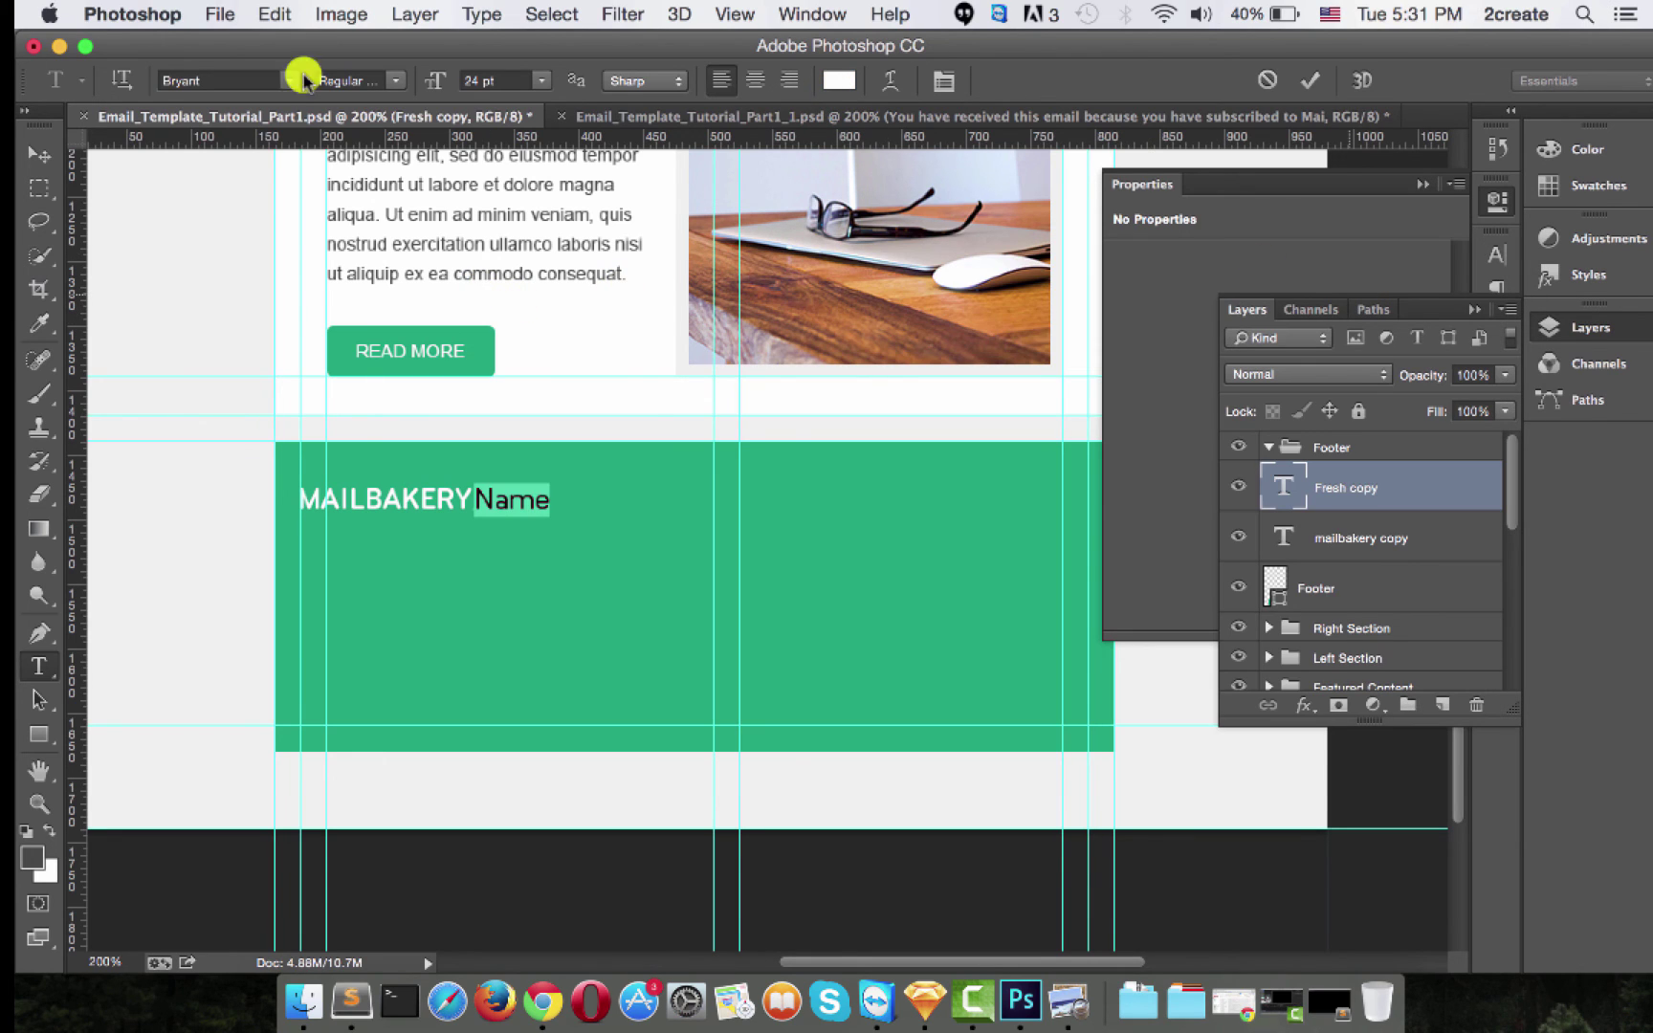
click(36, 154)
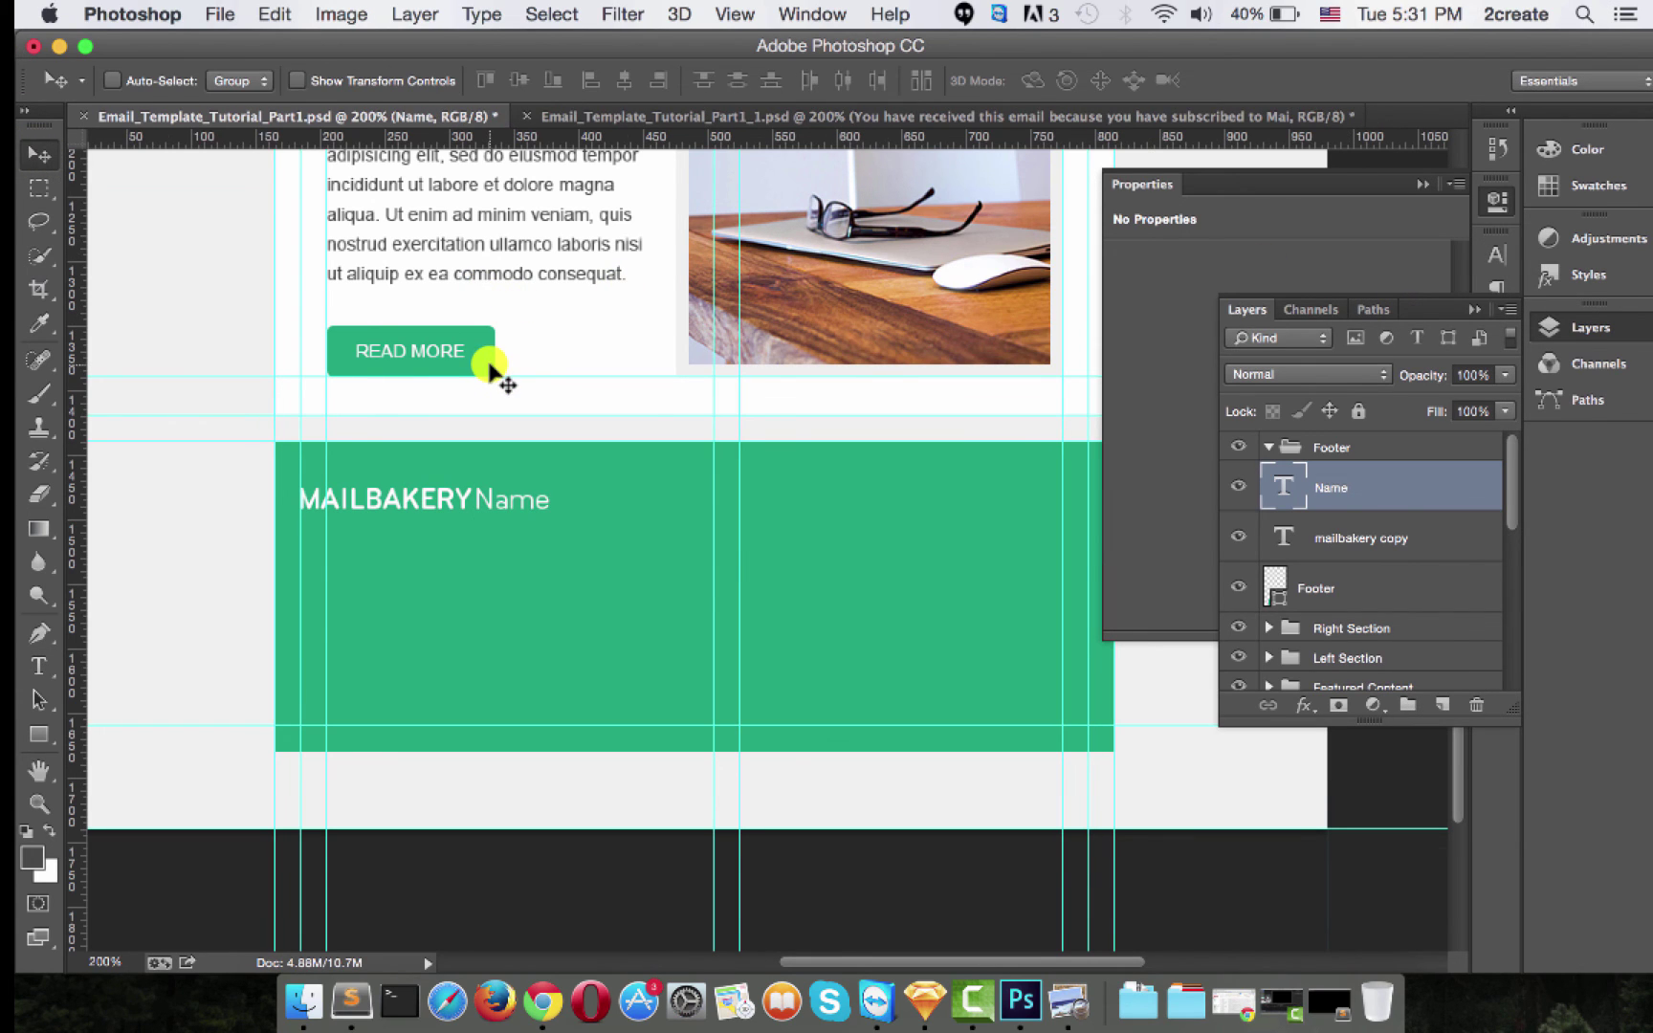
Draw a 32 px spacing selection box in the footer.
scroll(488, 368, up, 3)
key(m)
drag(656, 566, 712, 612)
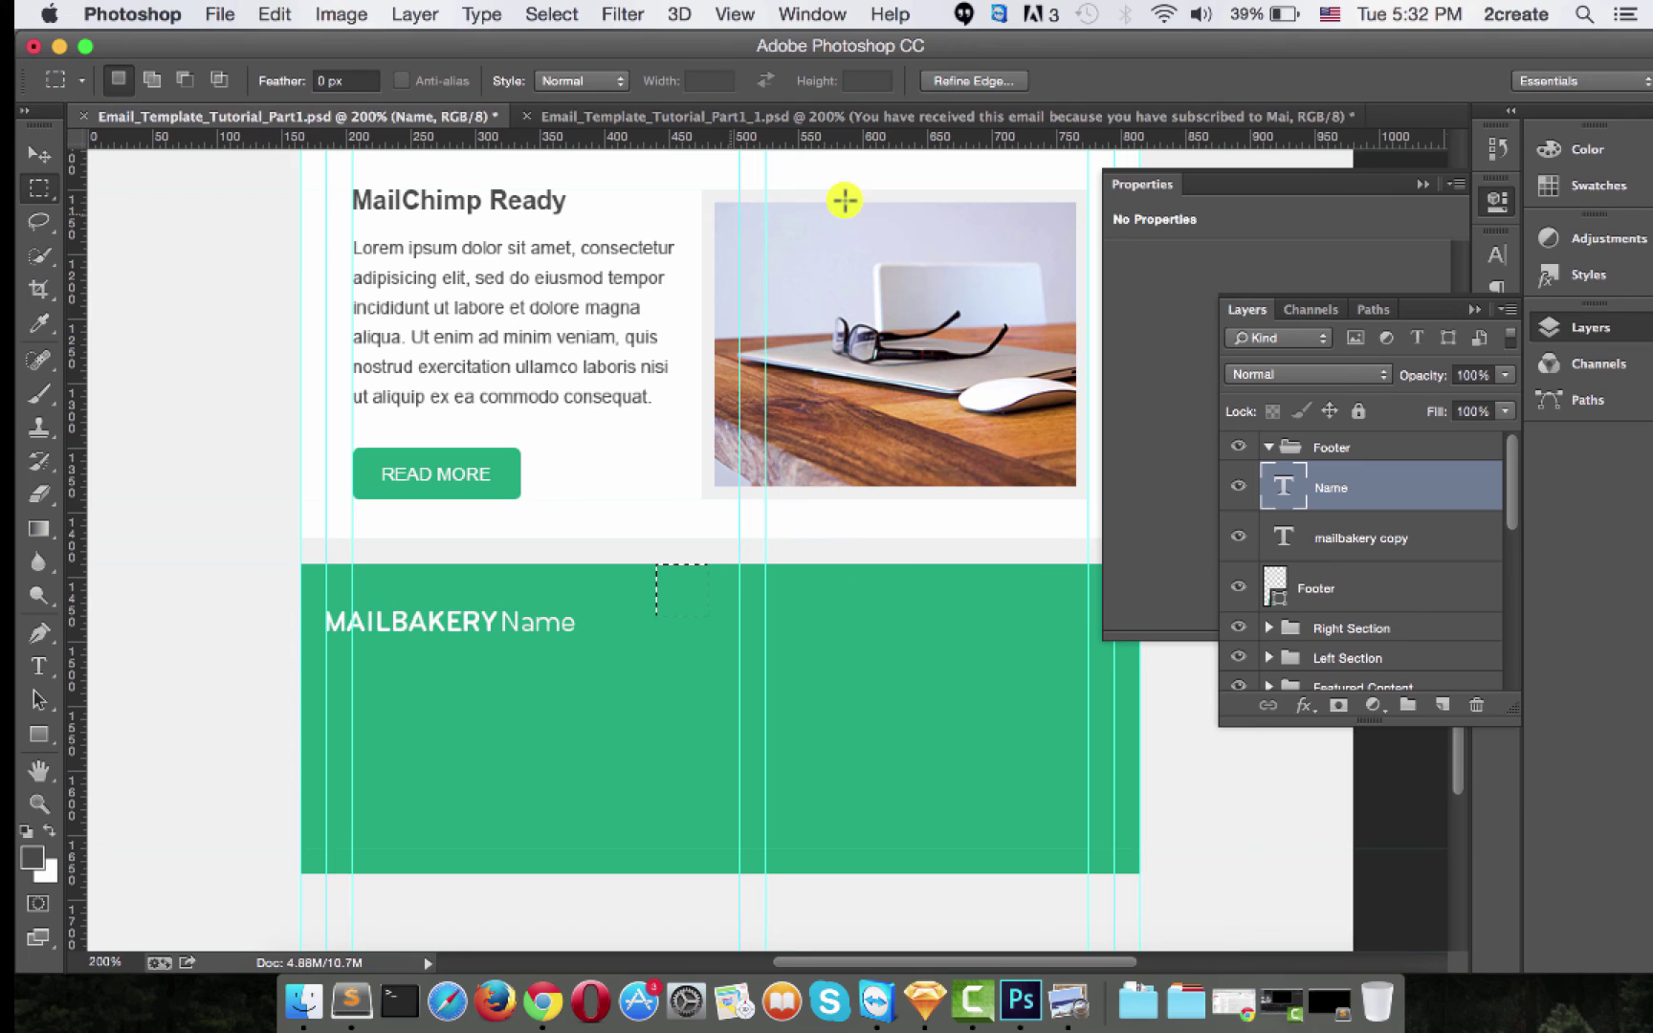
Add a horizontal guide in the footer and move the MAILBAKERY Name layers toward its centre.
drag(823, 138, 794, 618)
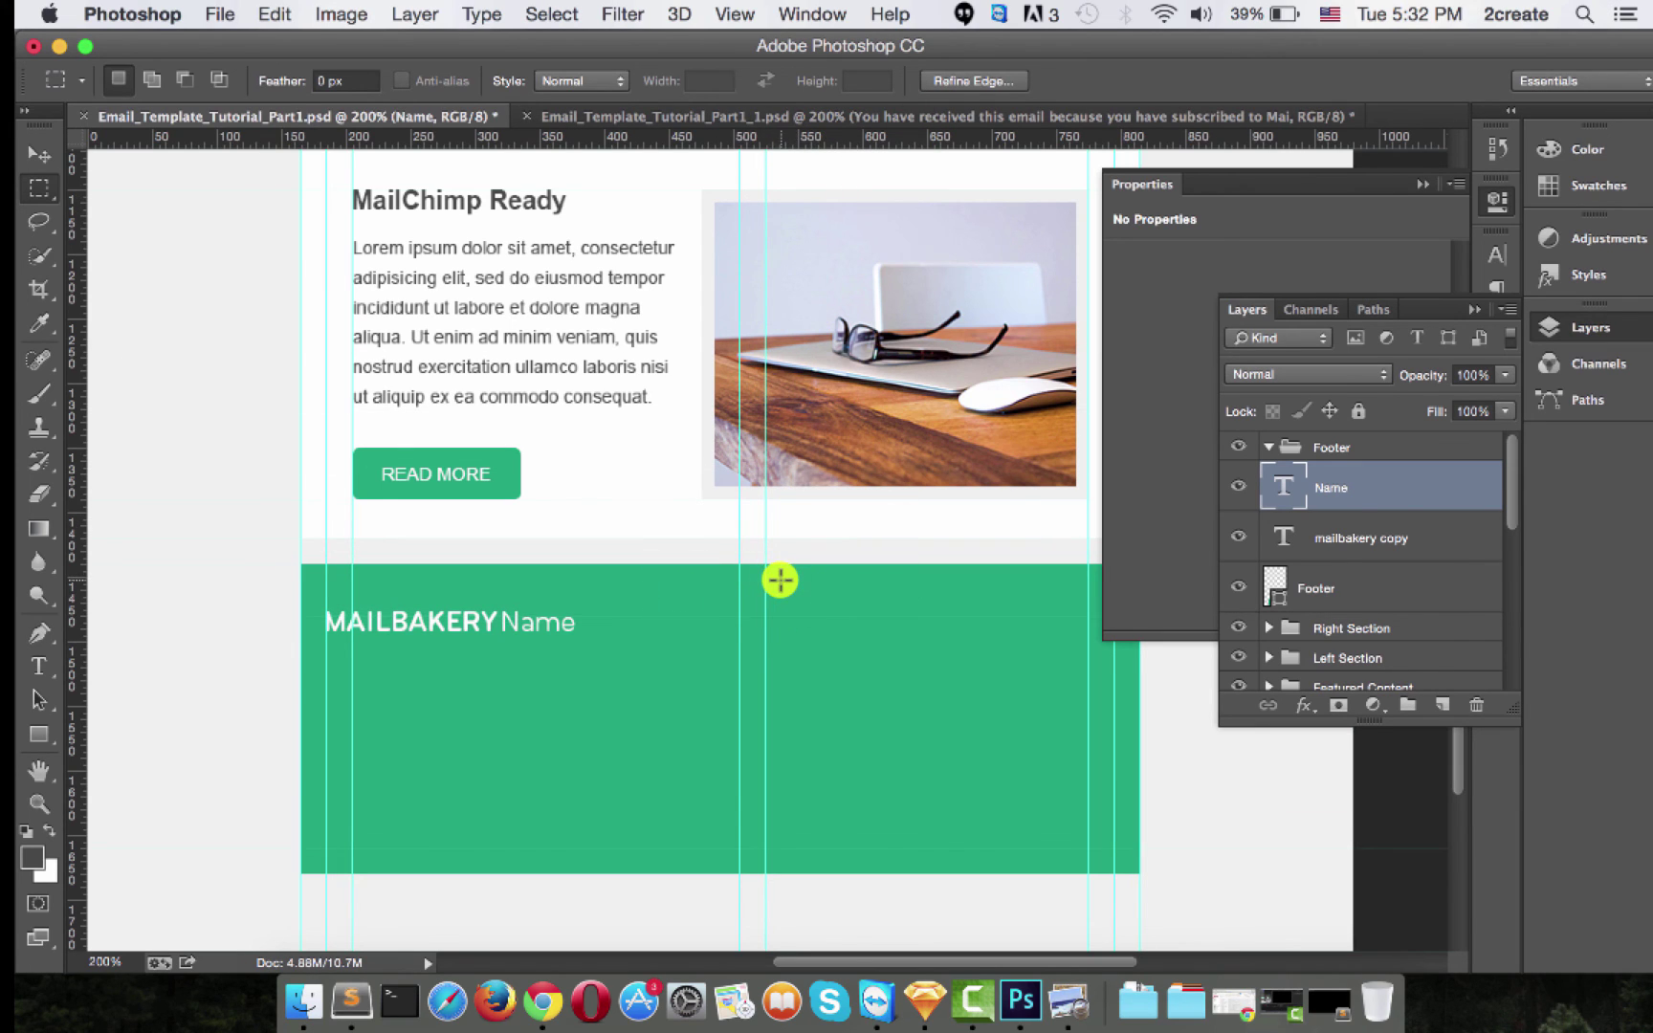
click(38, 153)
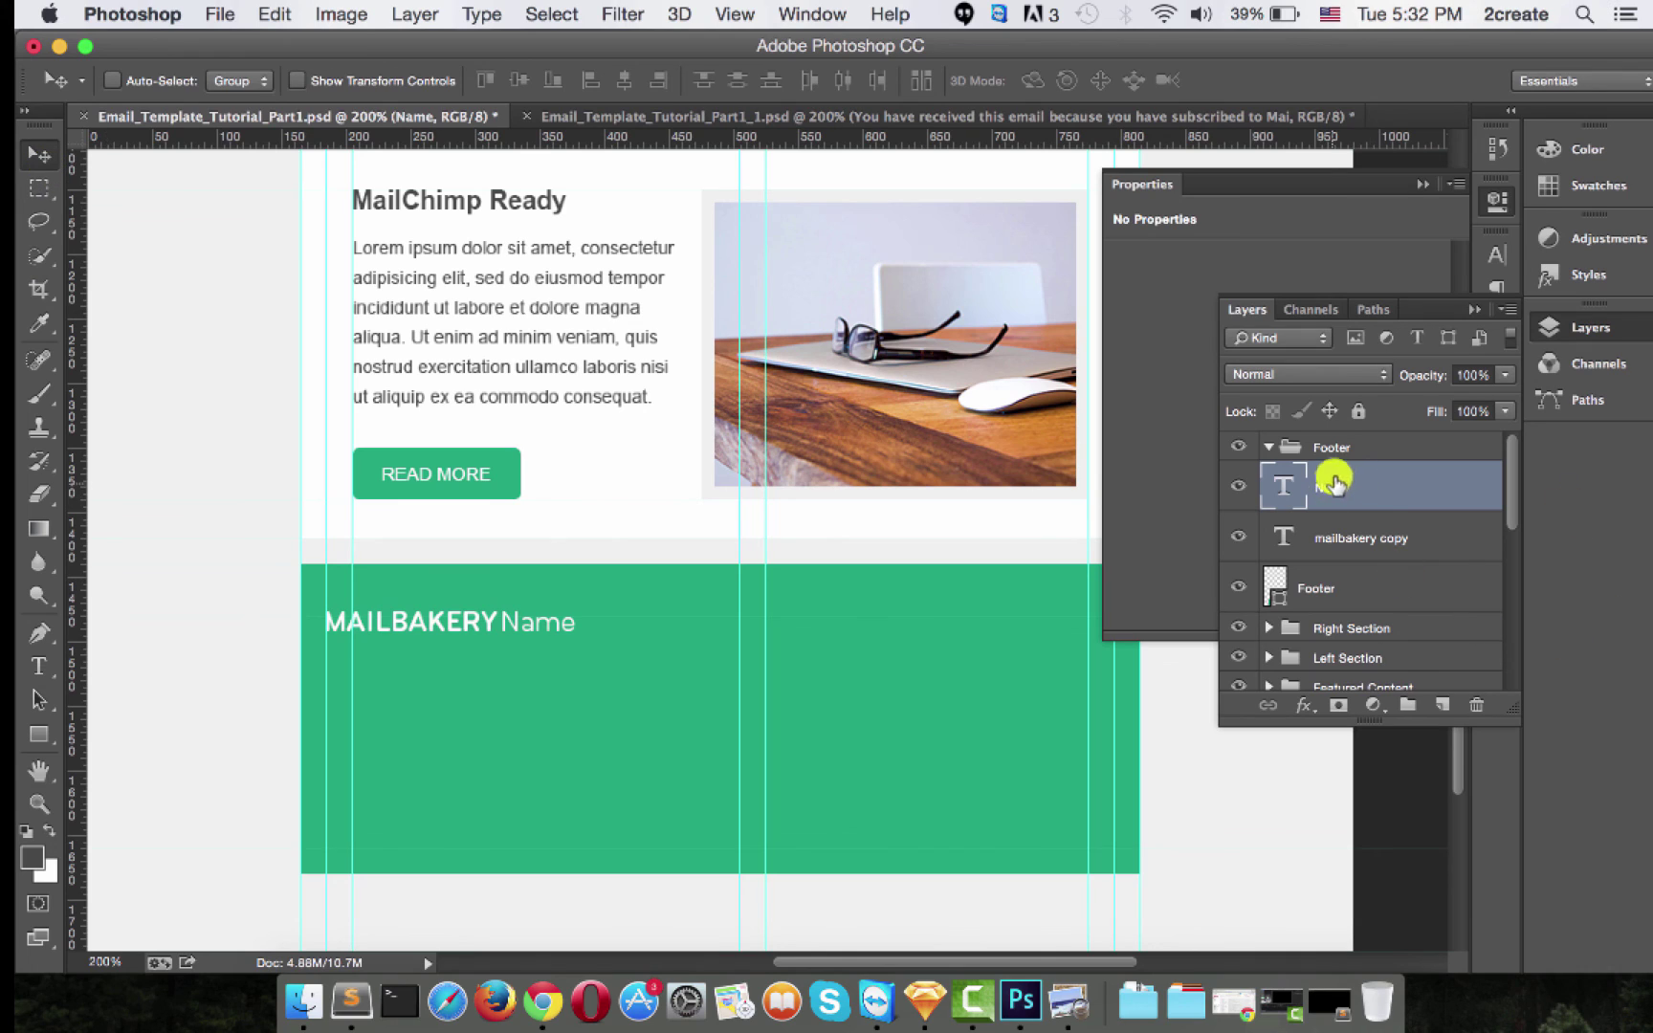
click(1365, 535)
shift+click(1357, 481)
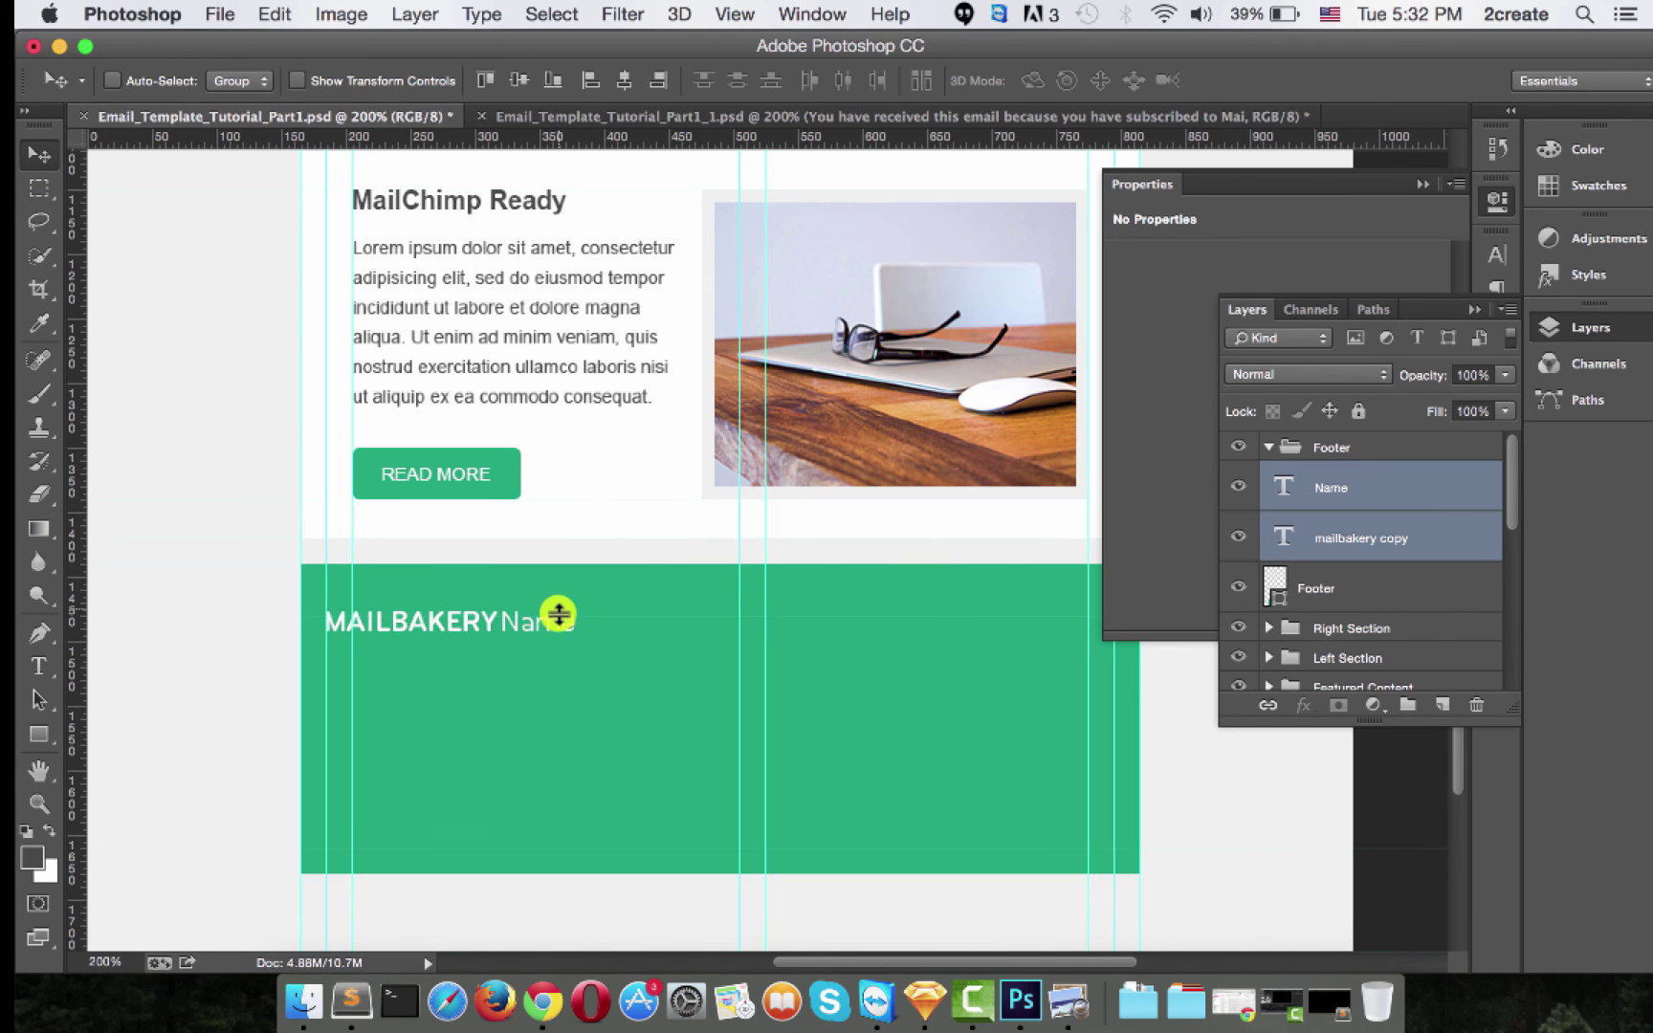
drag(565, 631, 852, 645)
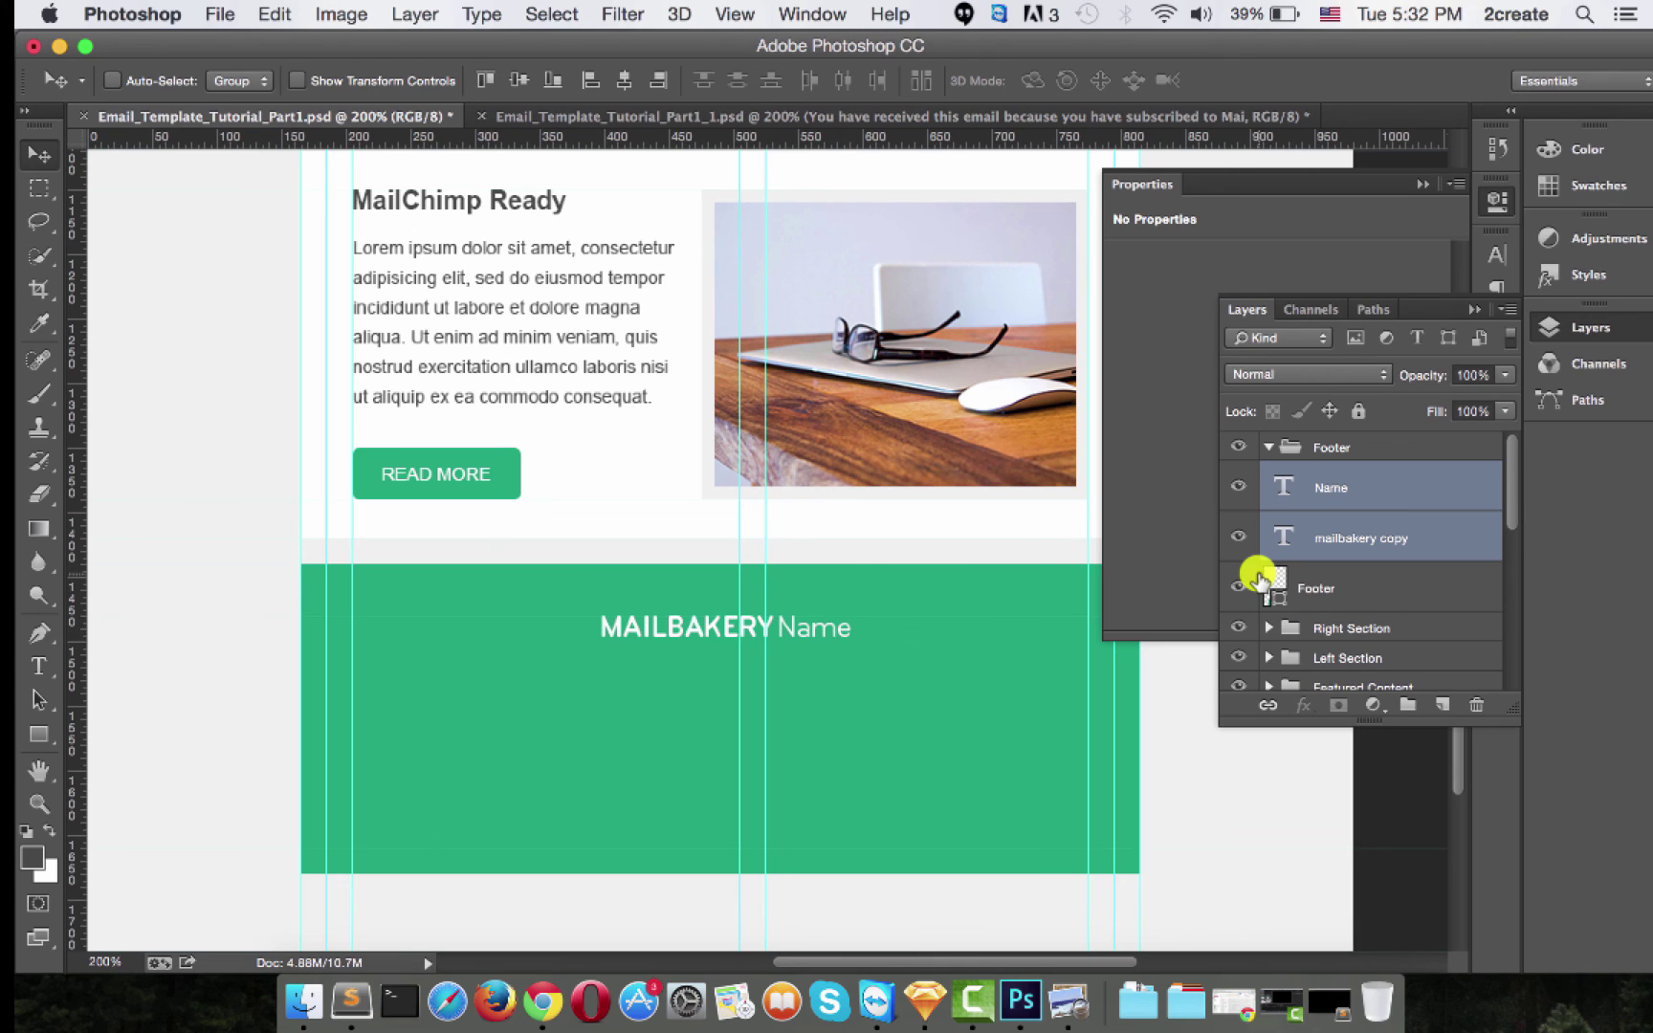
Group the logo layers, align their horizontal centre to the footer, then deselect and ungroup.
key(super+g)
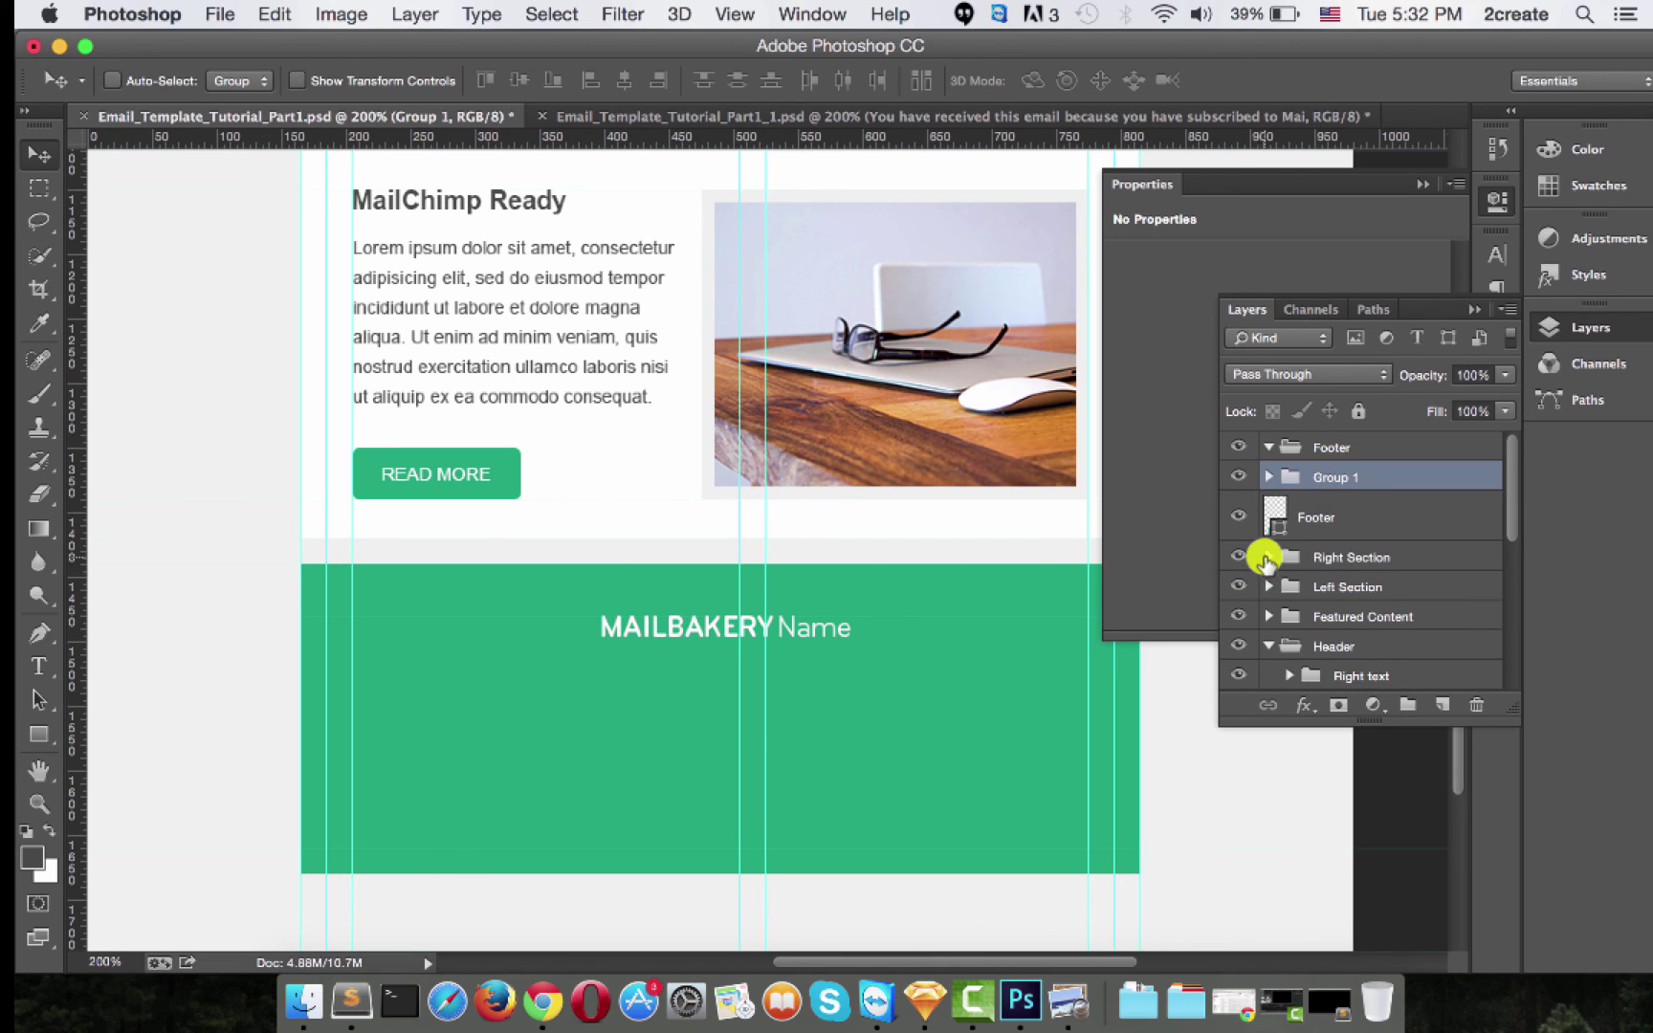
super+click(1276, 525)
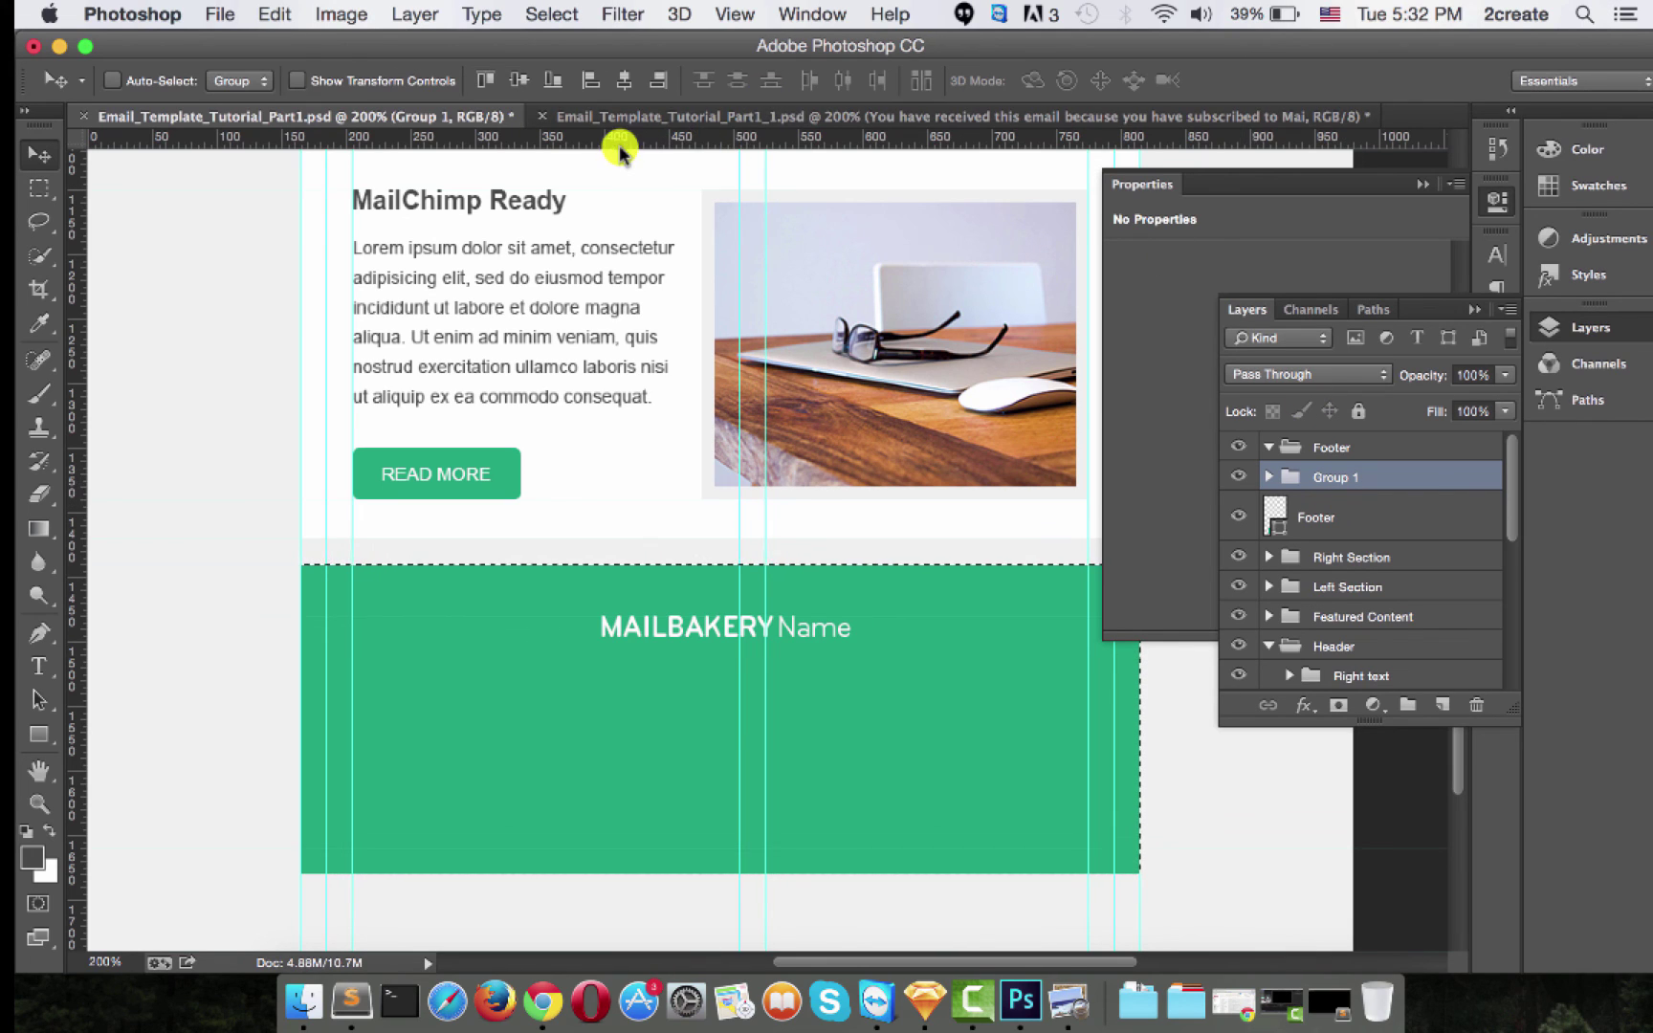
click(623, 81)
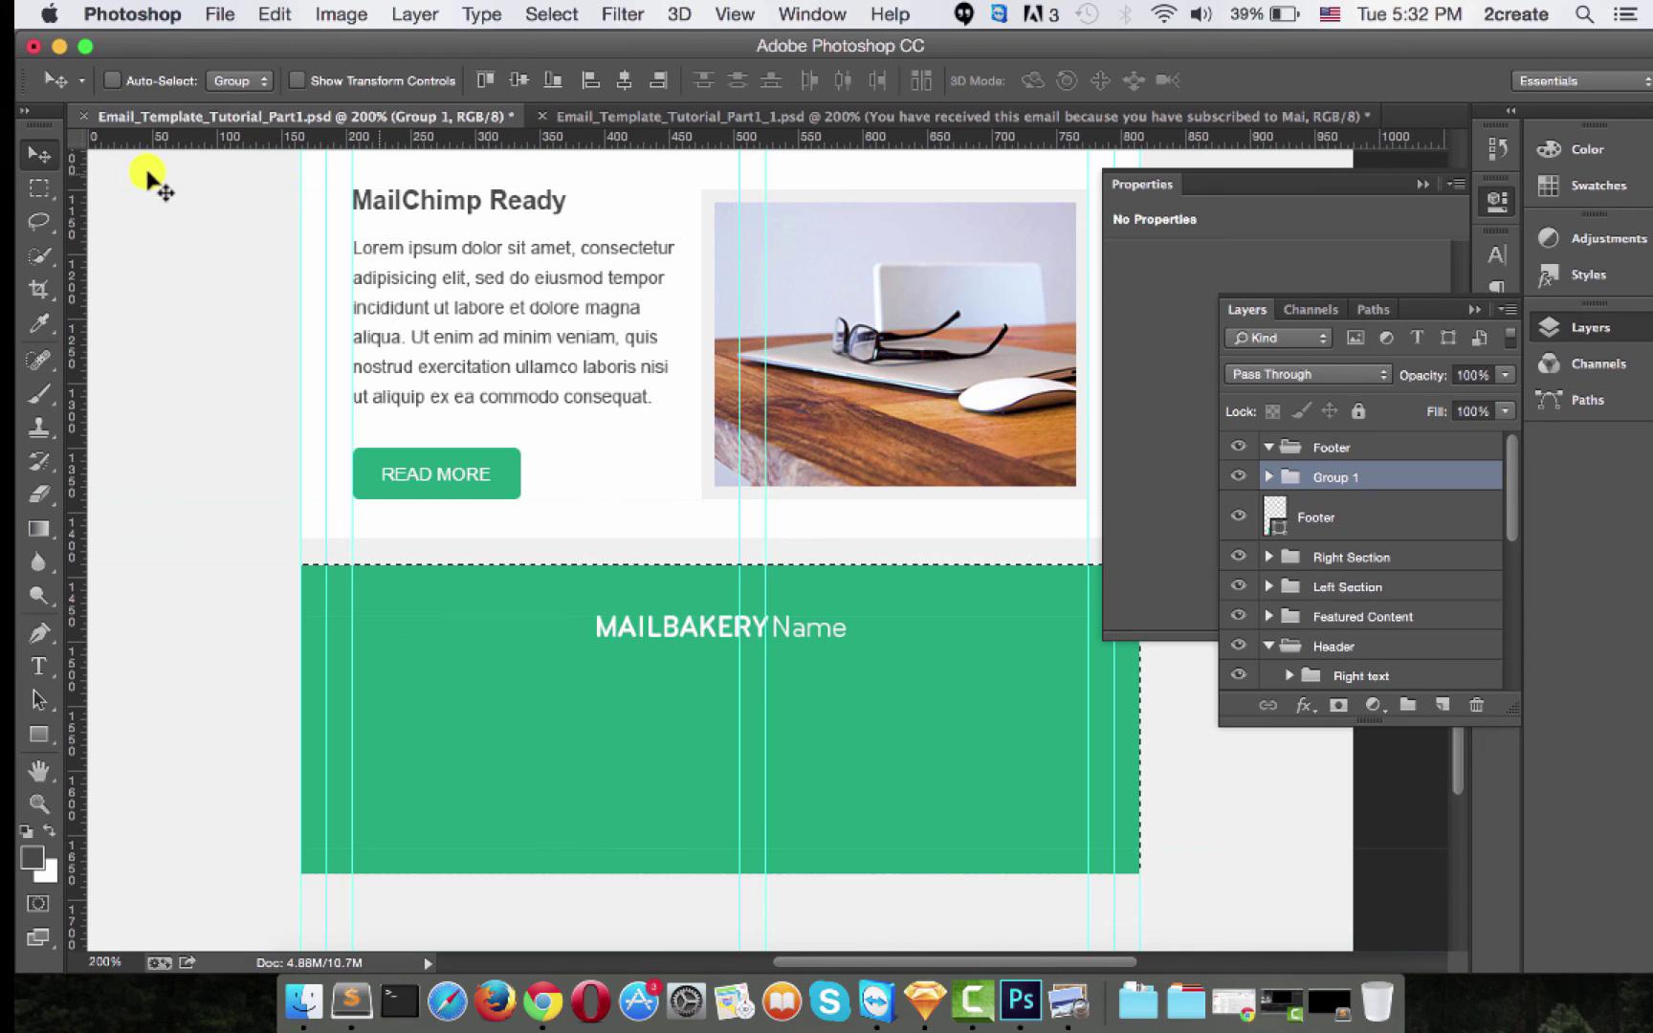
click(38, 187)
click(676, 308)
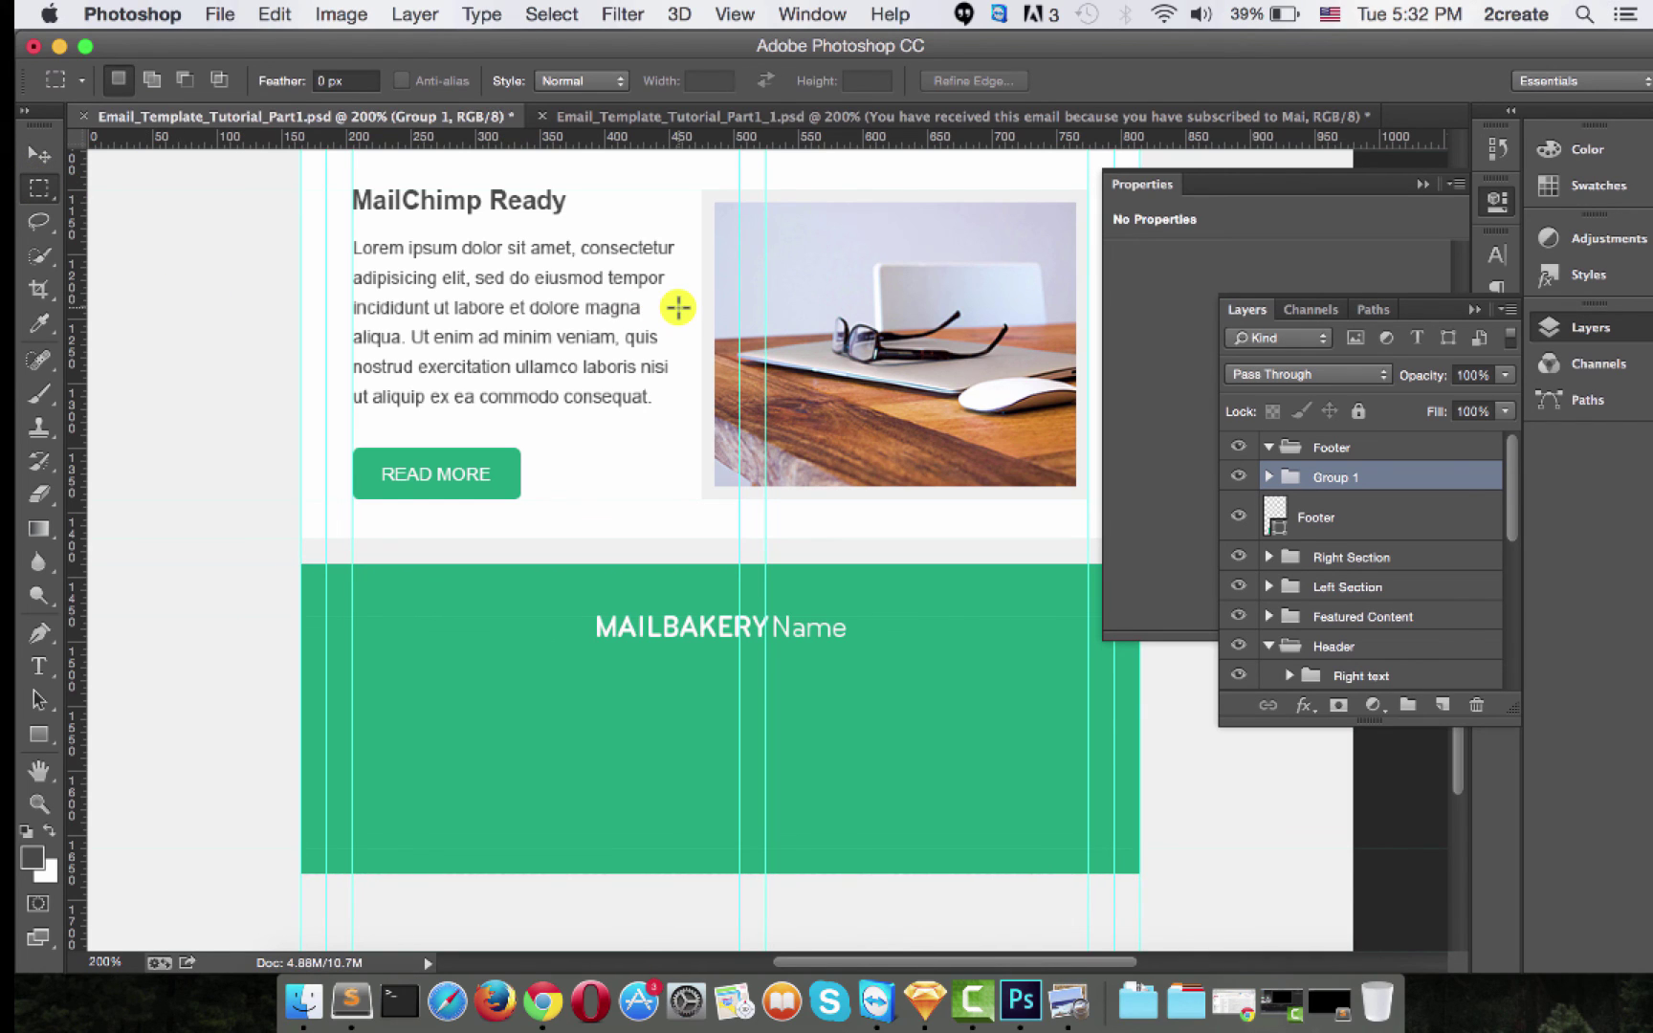
key(super+shift+g)
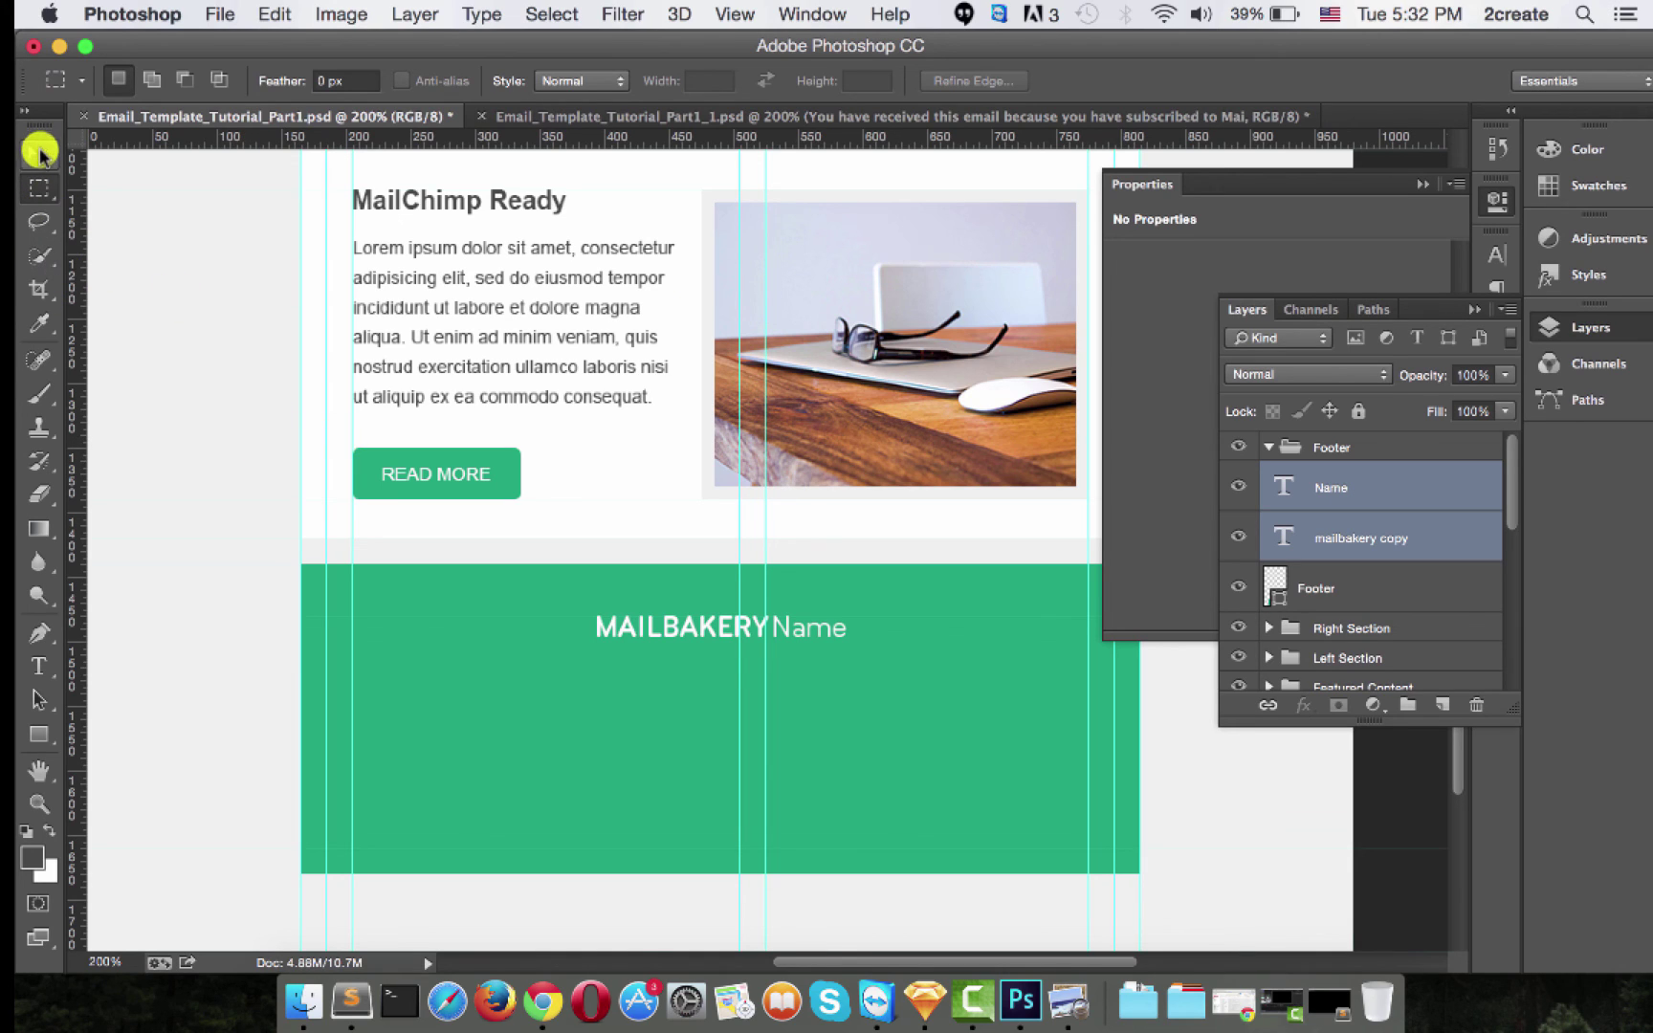
click(38, 153)
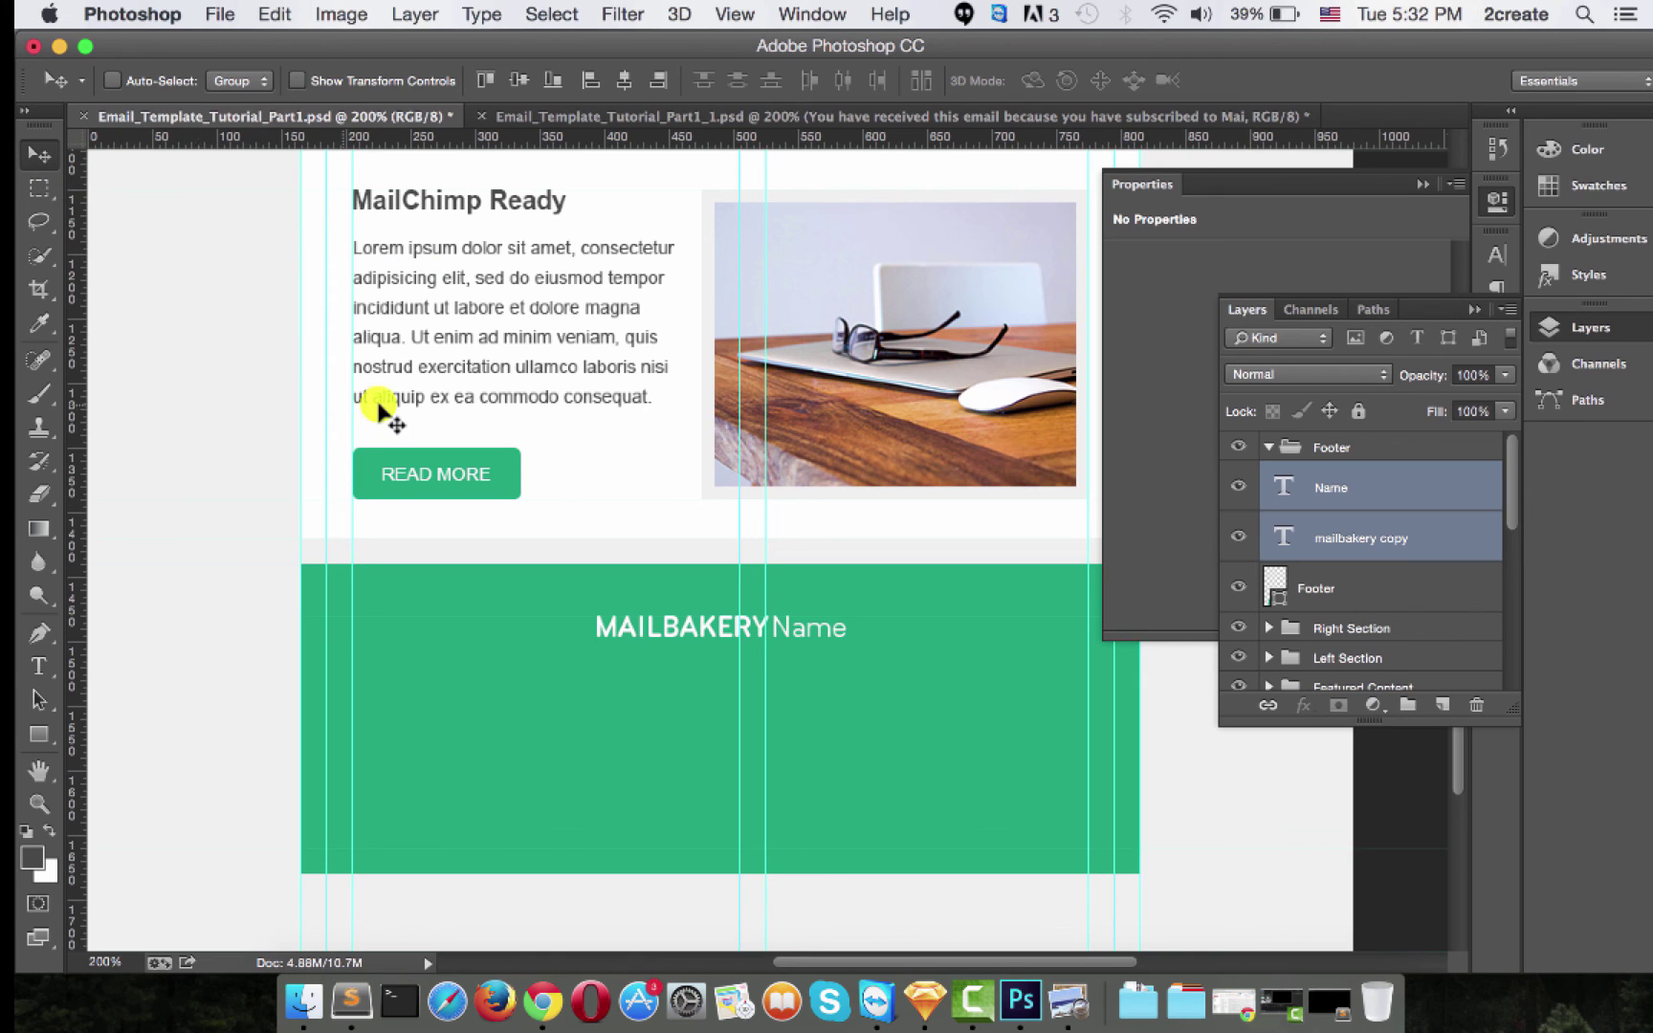
Add a new layer and set the Type tool font size to 12 pt.
click(1442, 706)
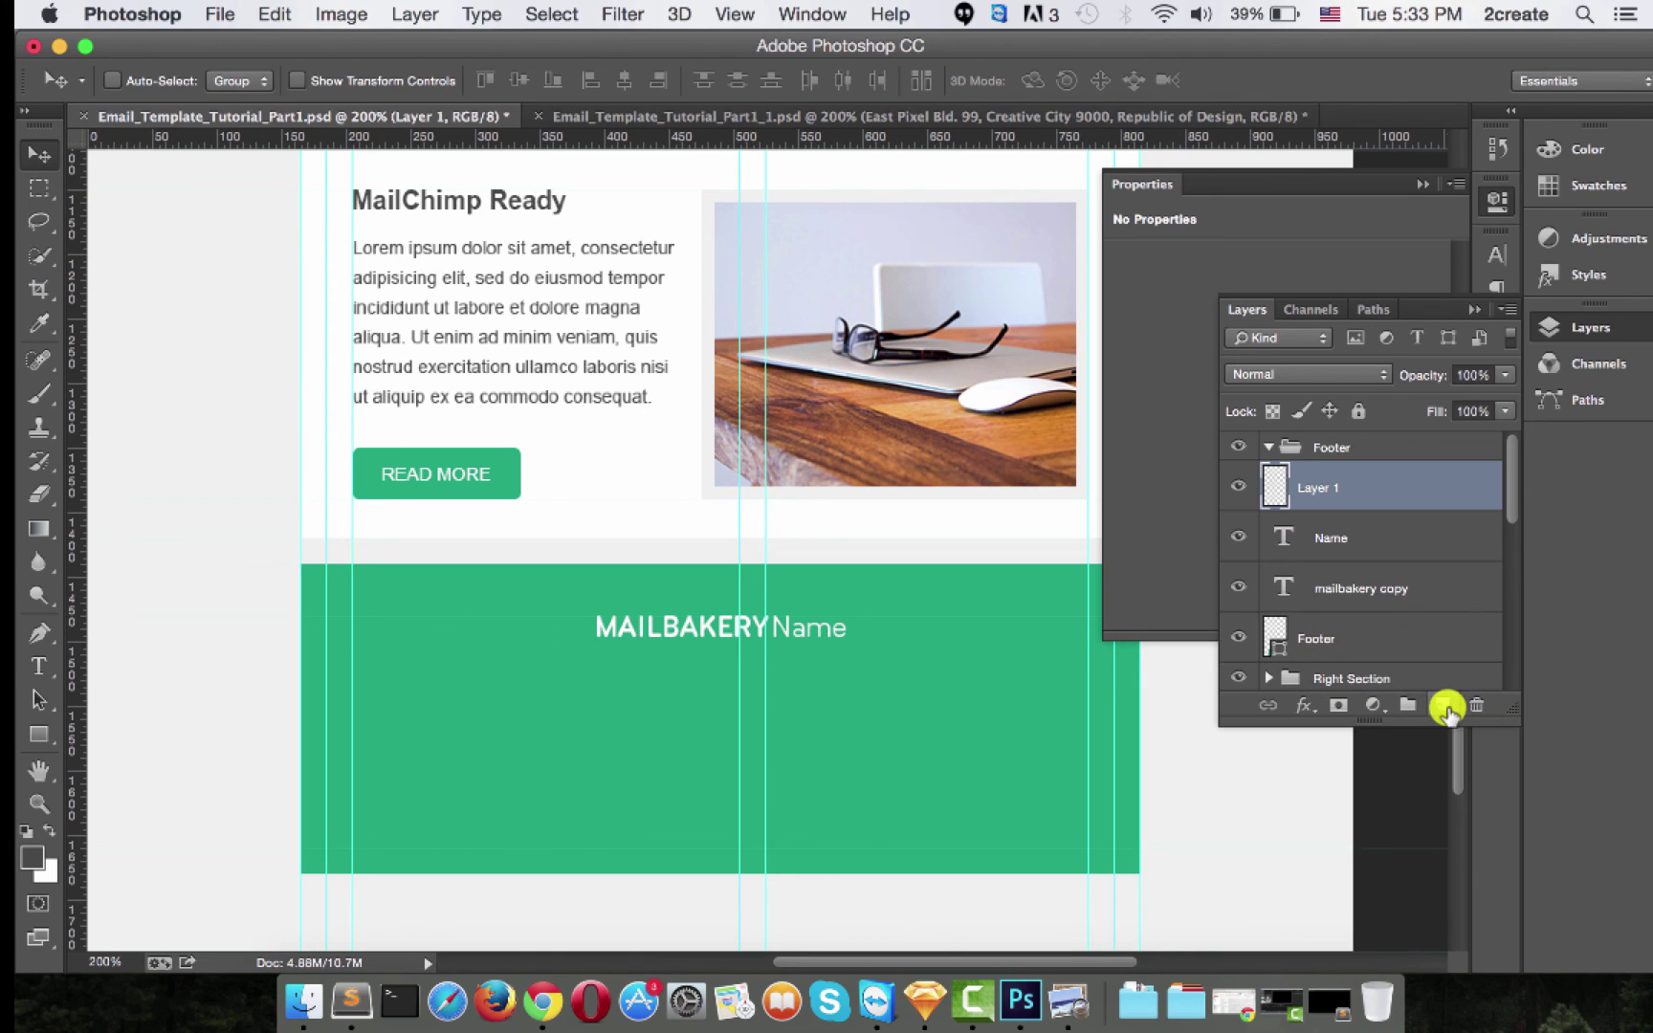
click(37, 675)
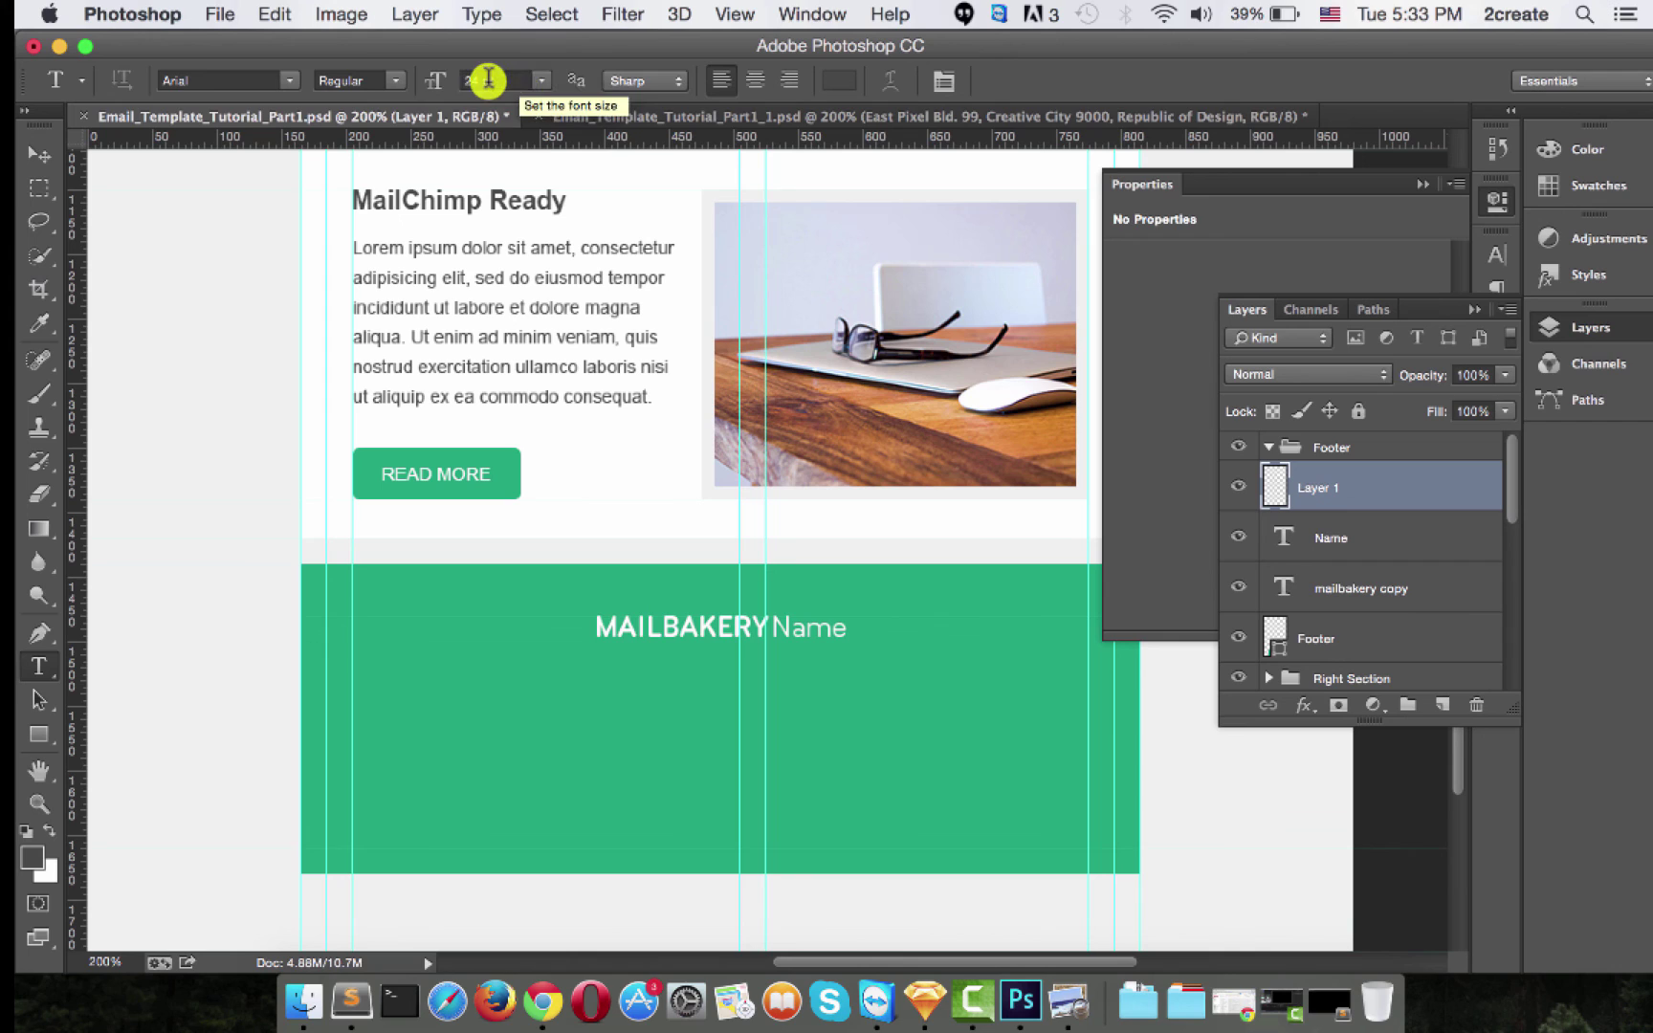
double_click(458, 81)
text(12)
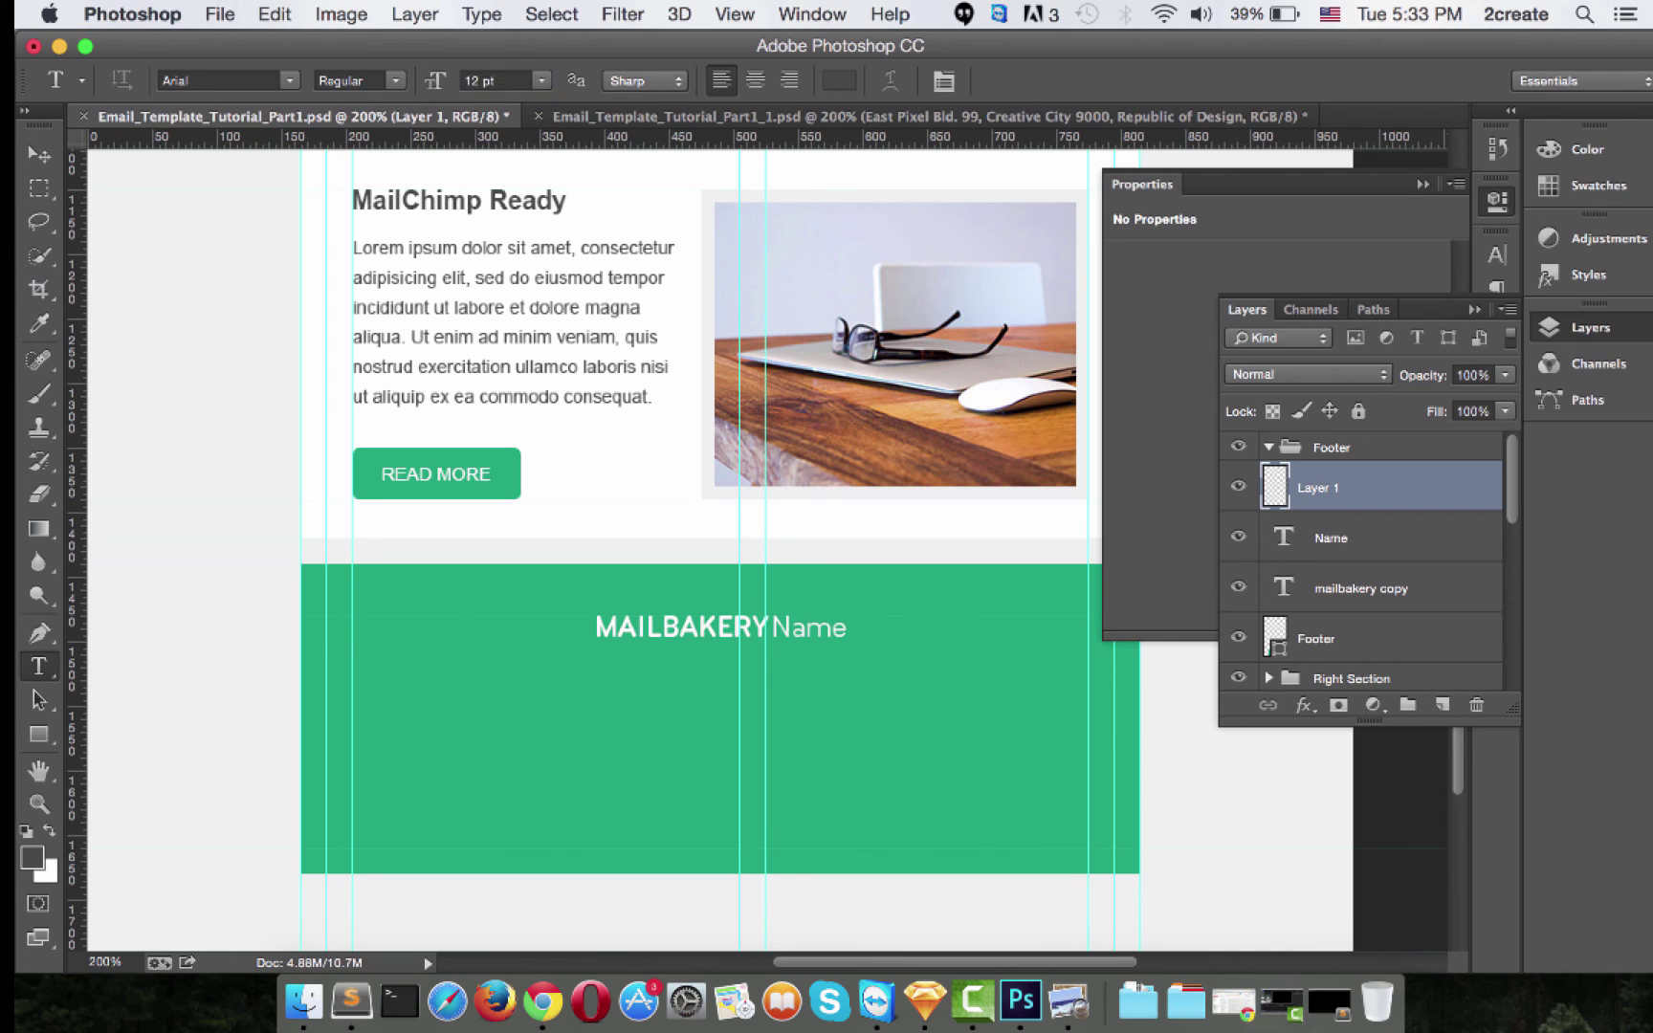
Set 20 pt leading and #f1f1f1 text colour, then start text in the footer.
click(1494, 256)
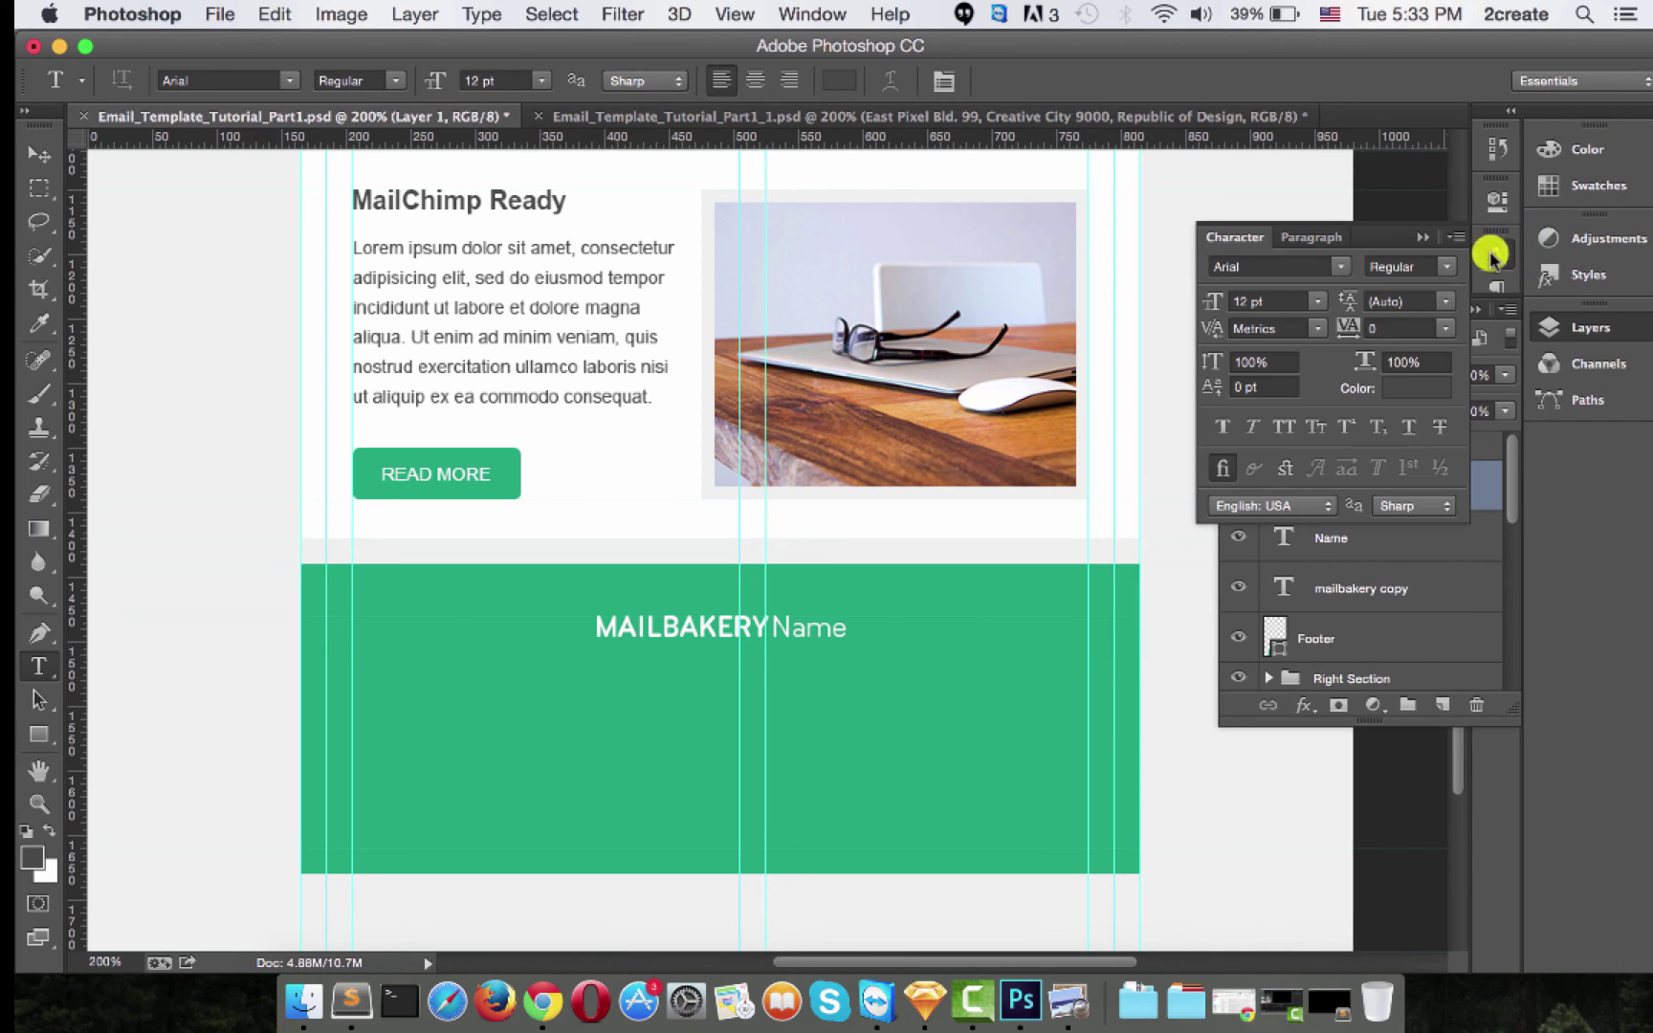
click(1402, 302)
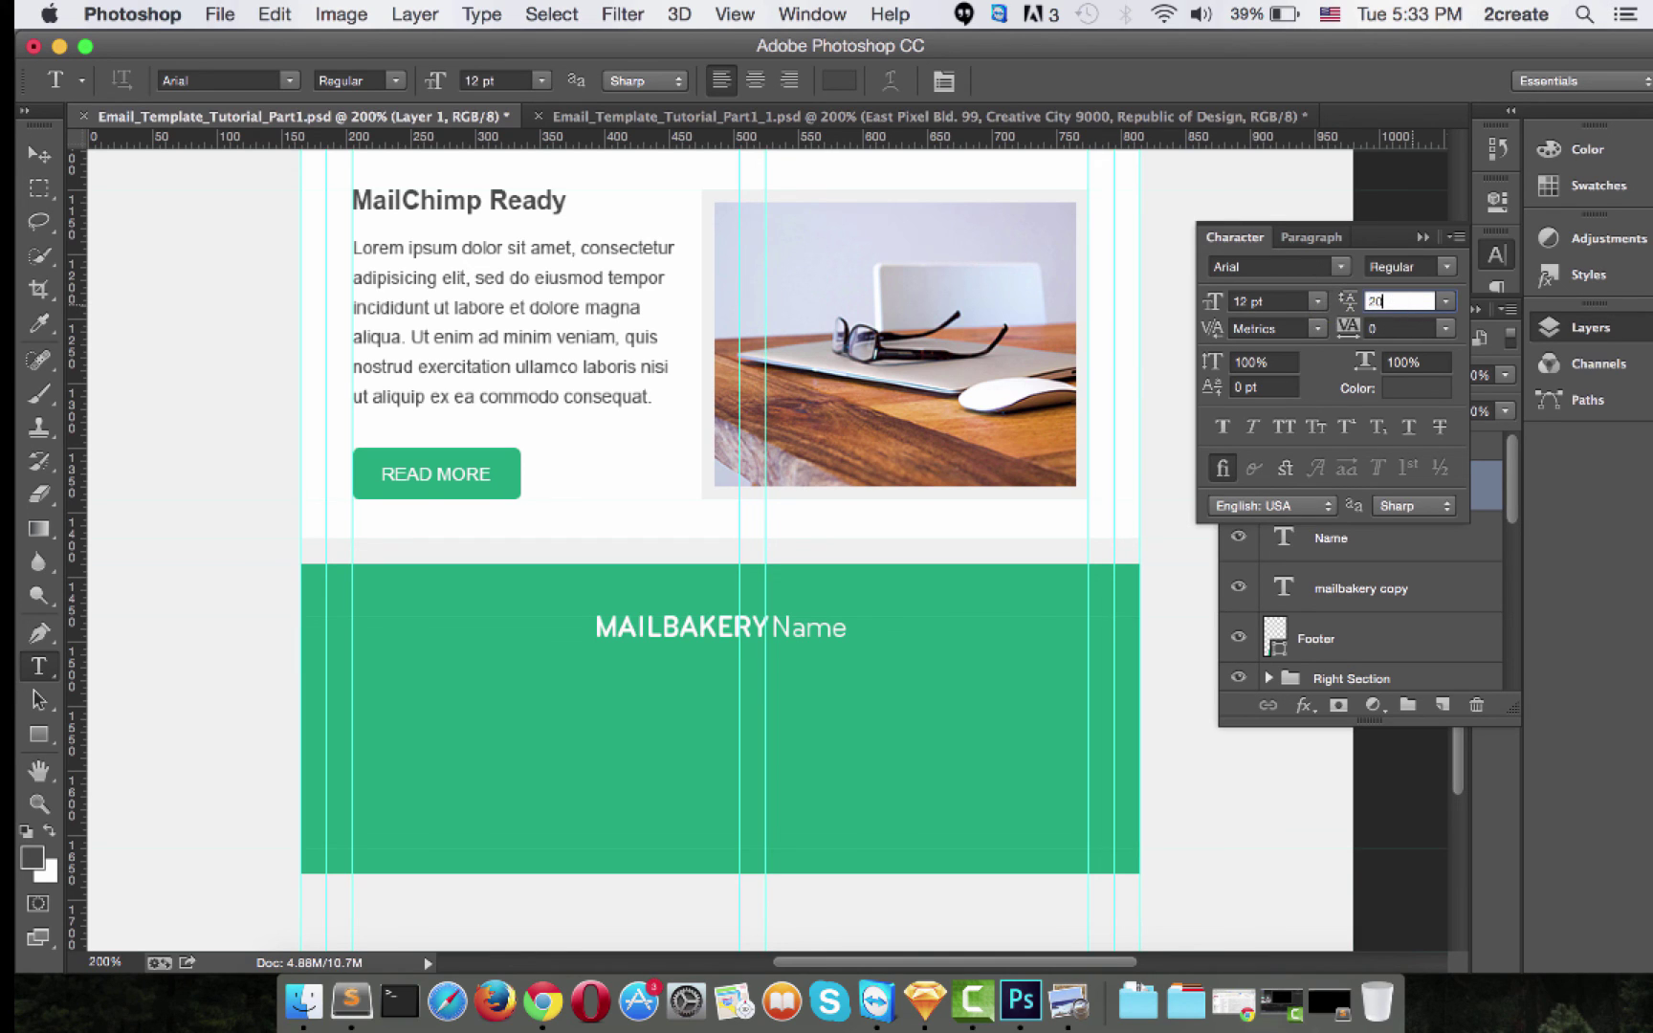
click(1440, 387)
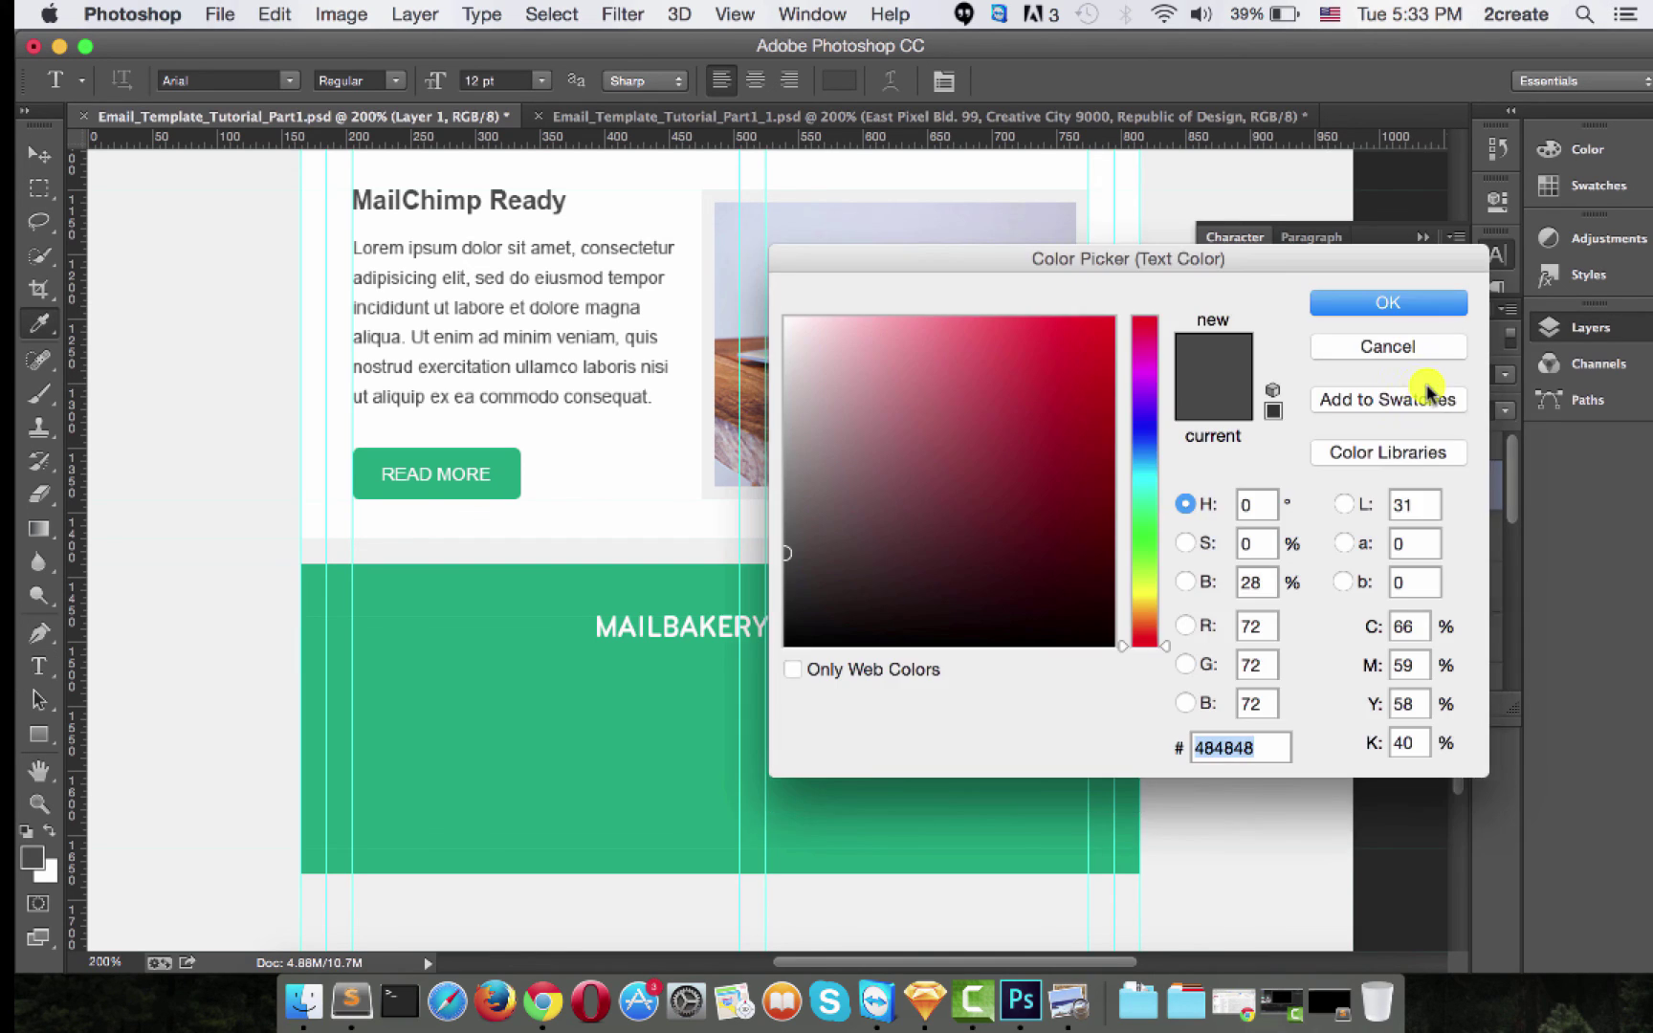
text(f1f1f1)
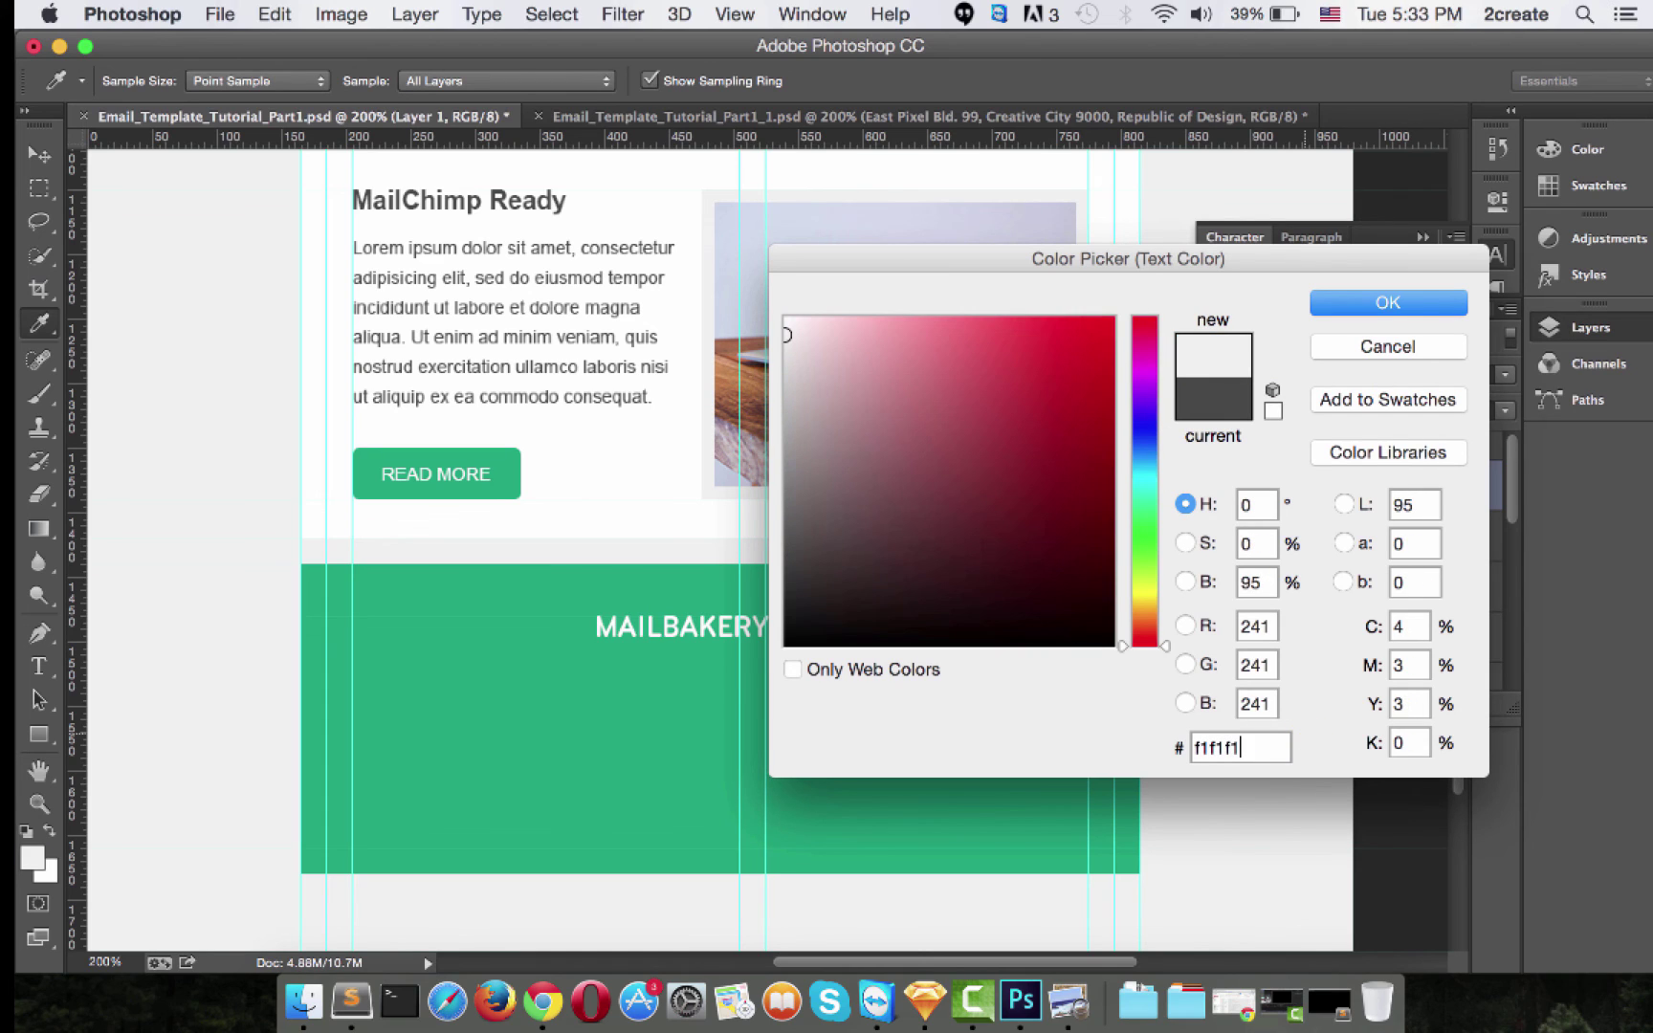
click(1363, 294)
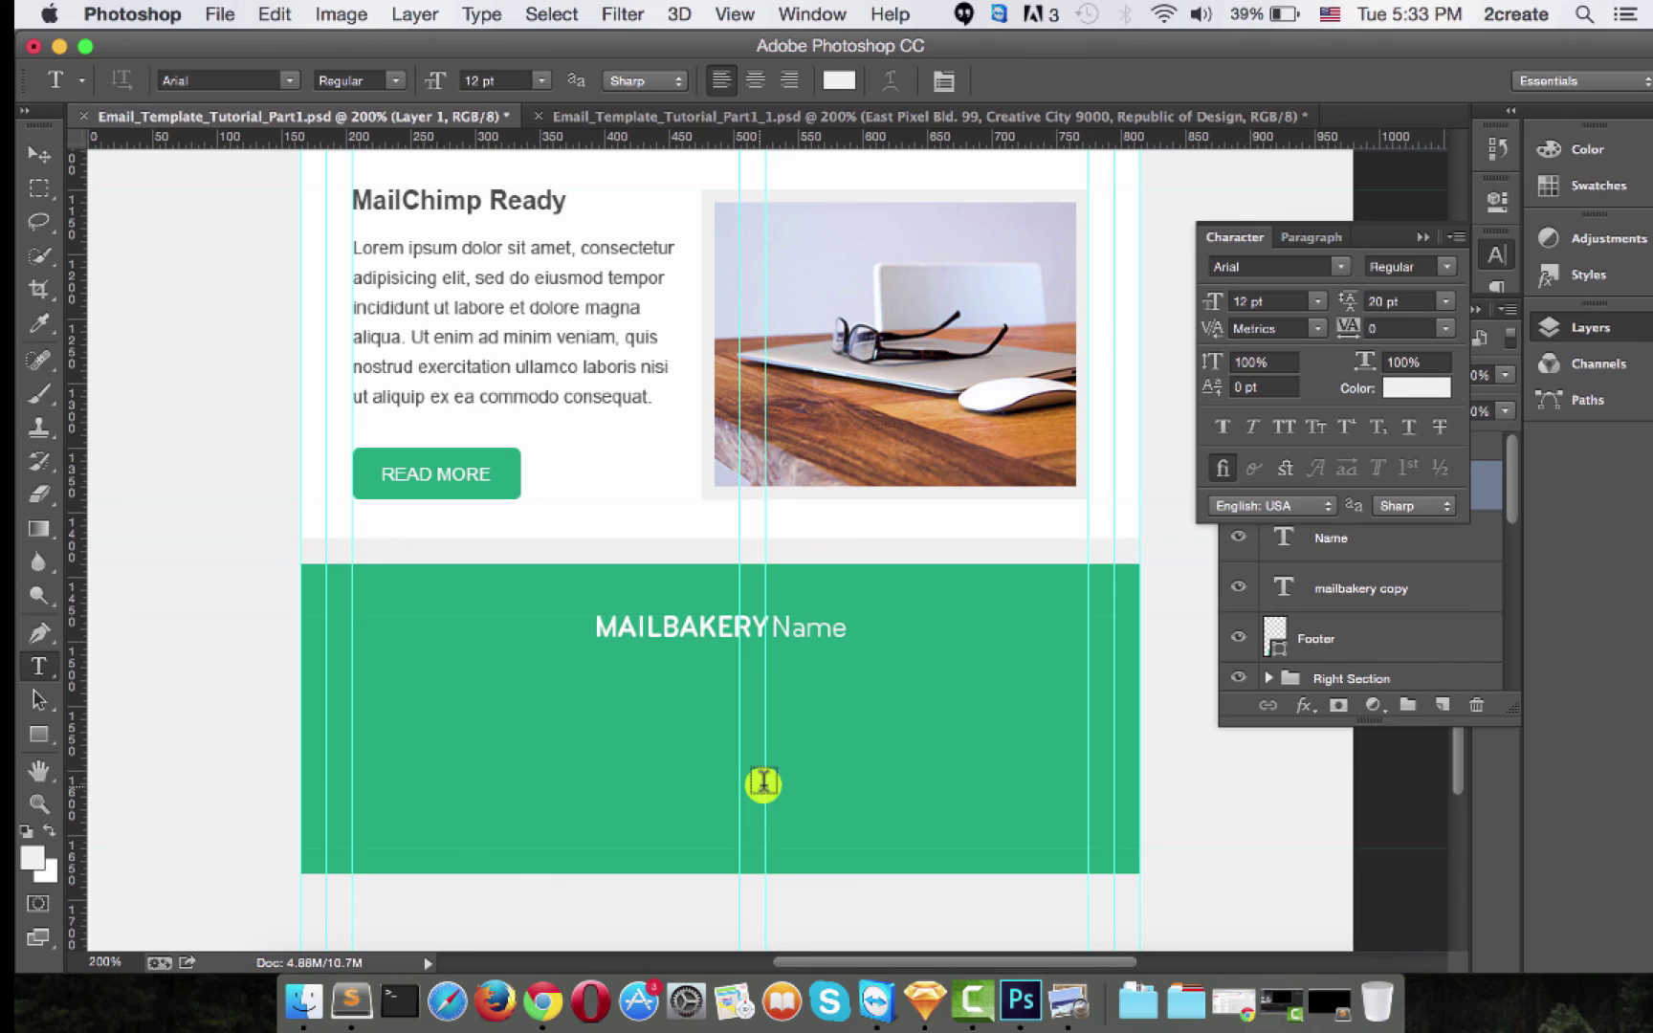
click(502, 693)
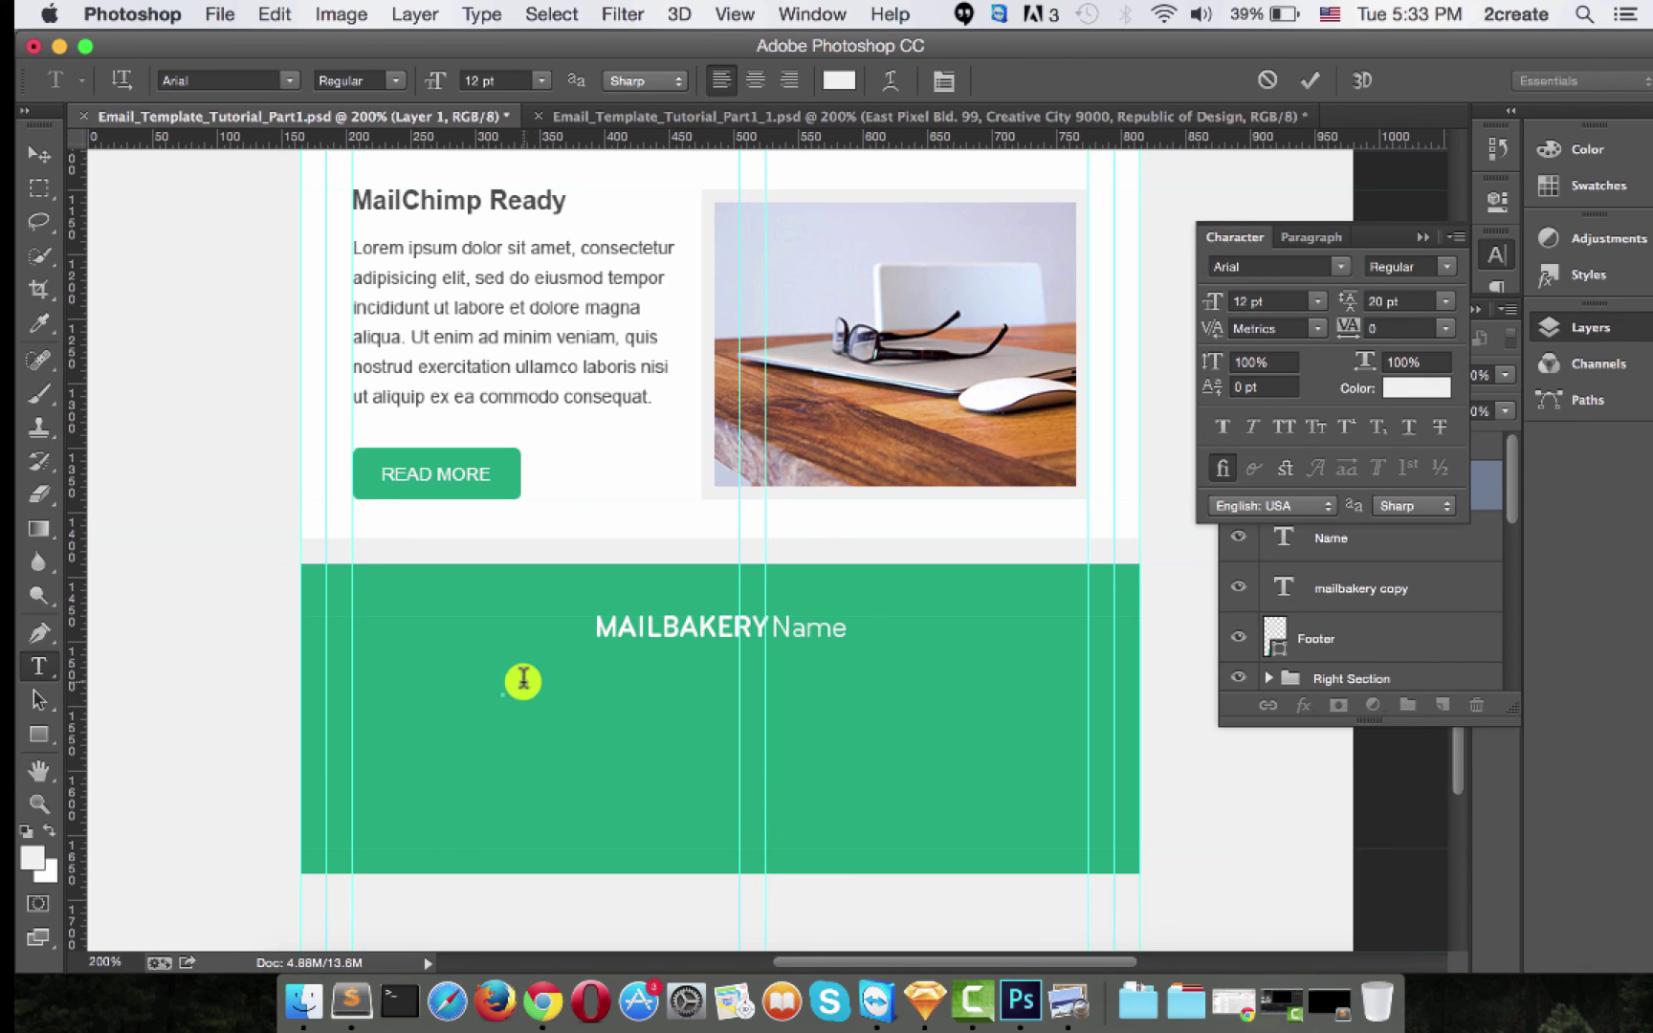
Paste the address line and centre it horizontally within the footer rectangle.
text(East Pixel Bld. 99, Creative City 9000, Republic of Design)
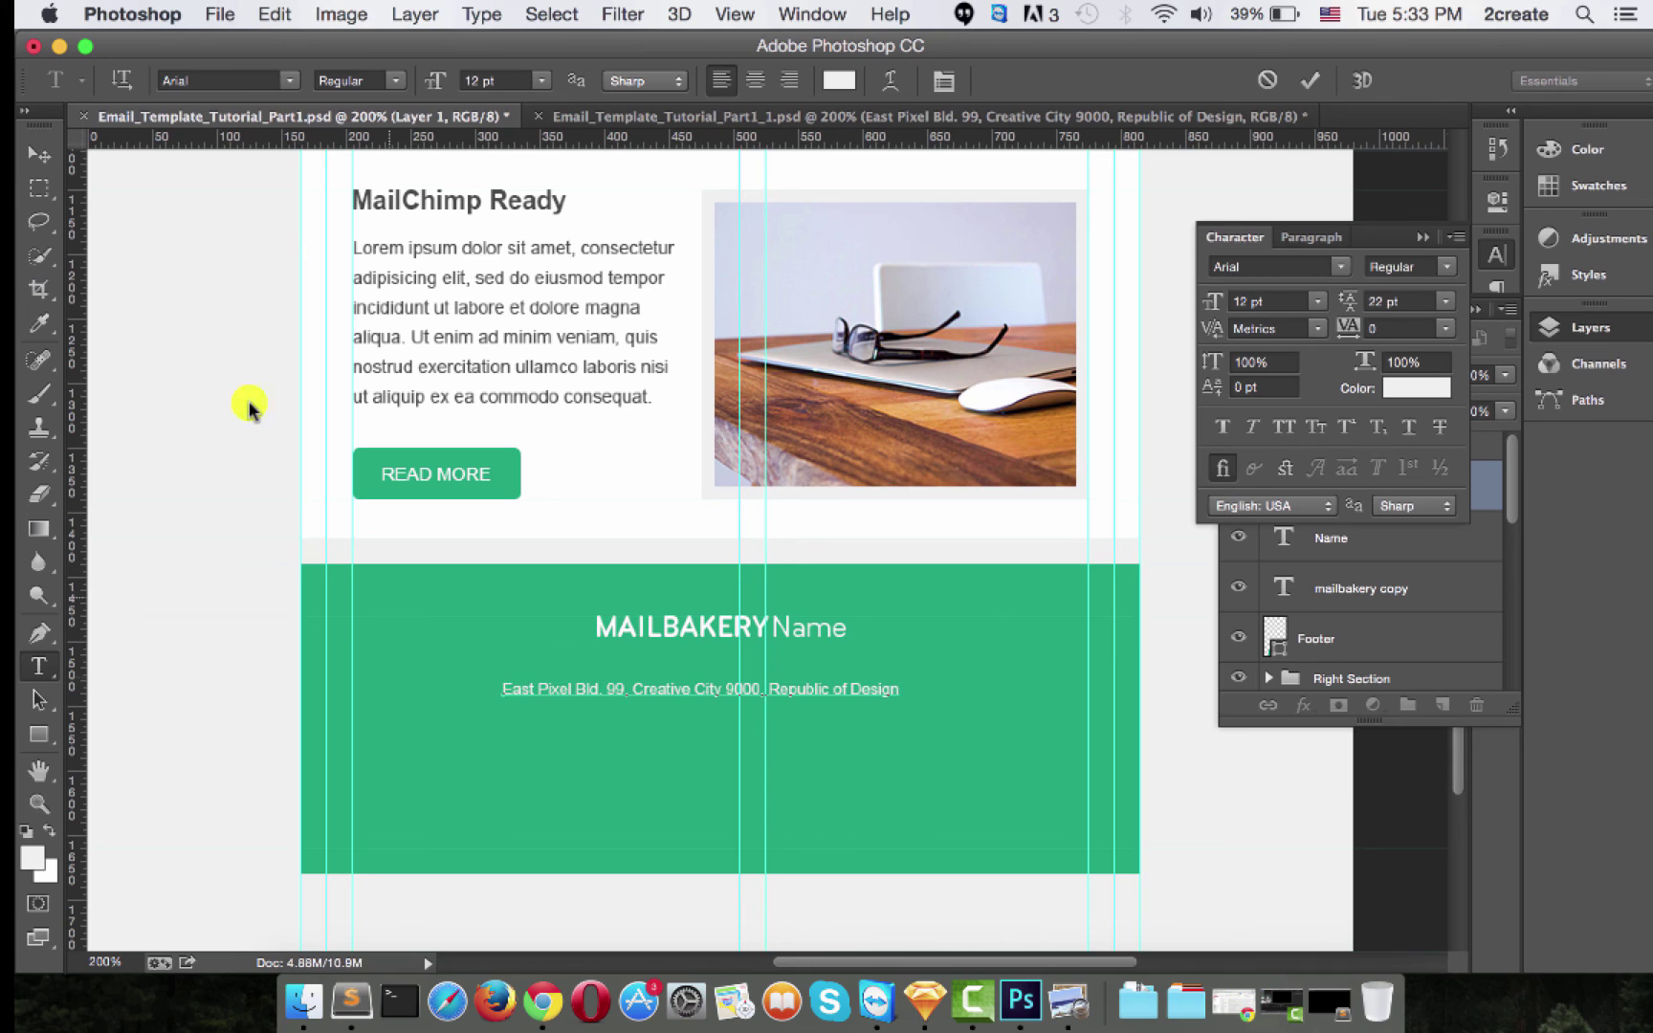
click(39, 154)
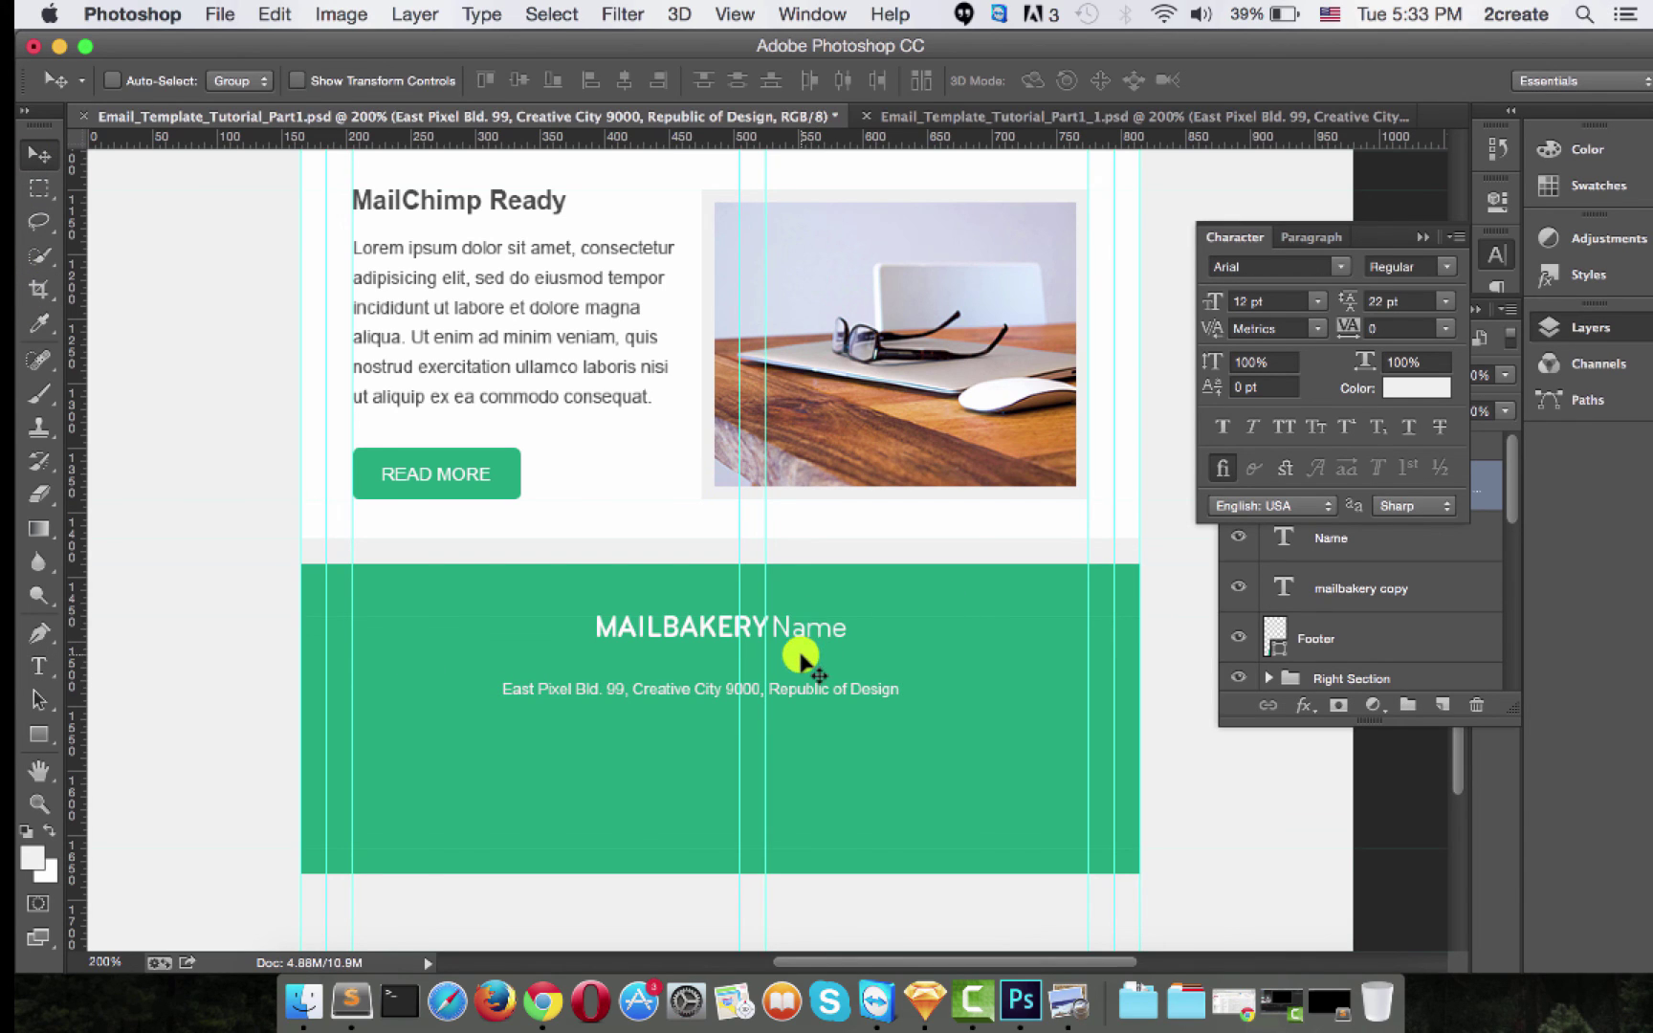
click(1476, 490)
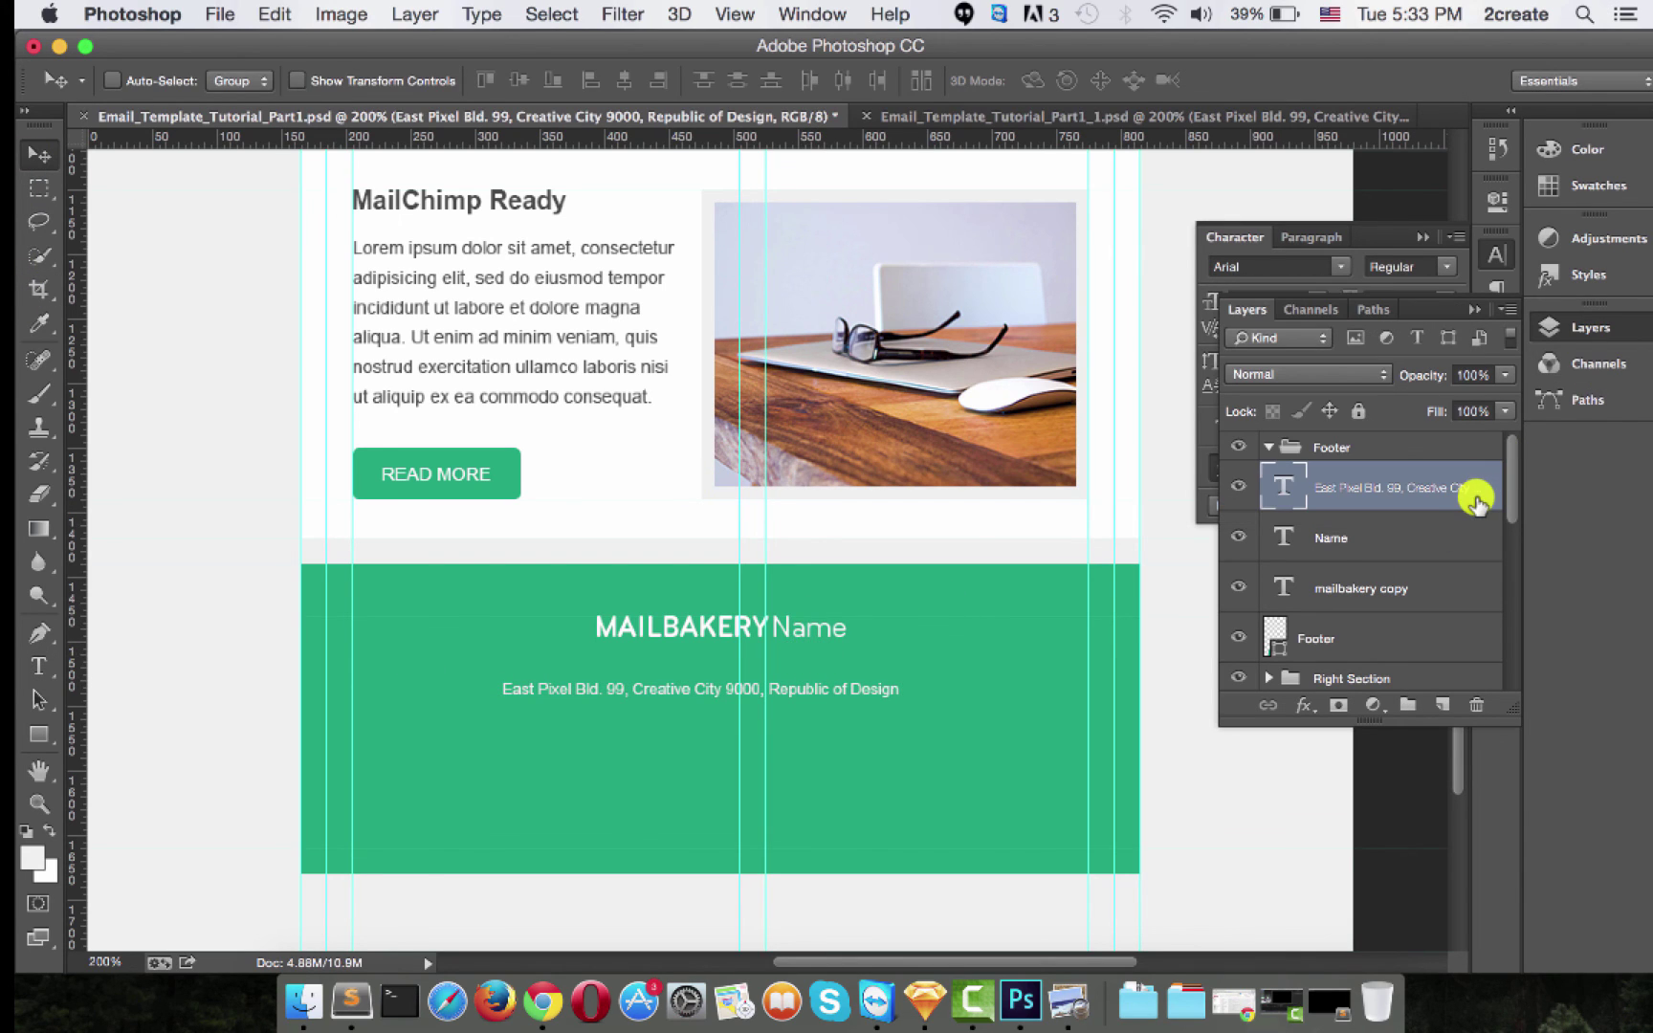
super+click(1279, 654)
click(627, 84)
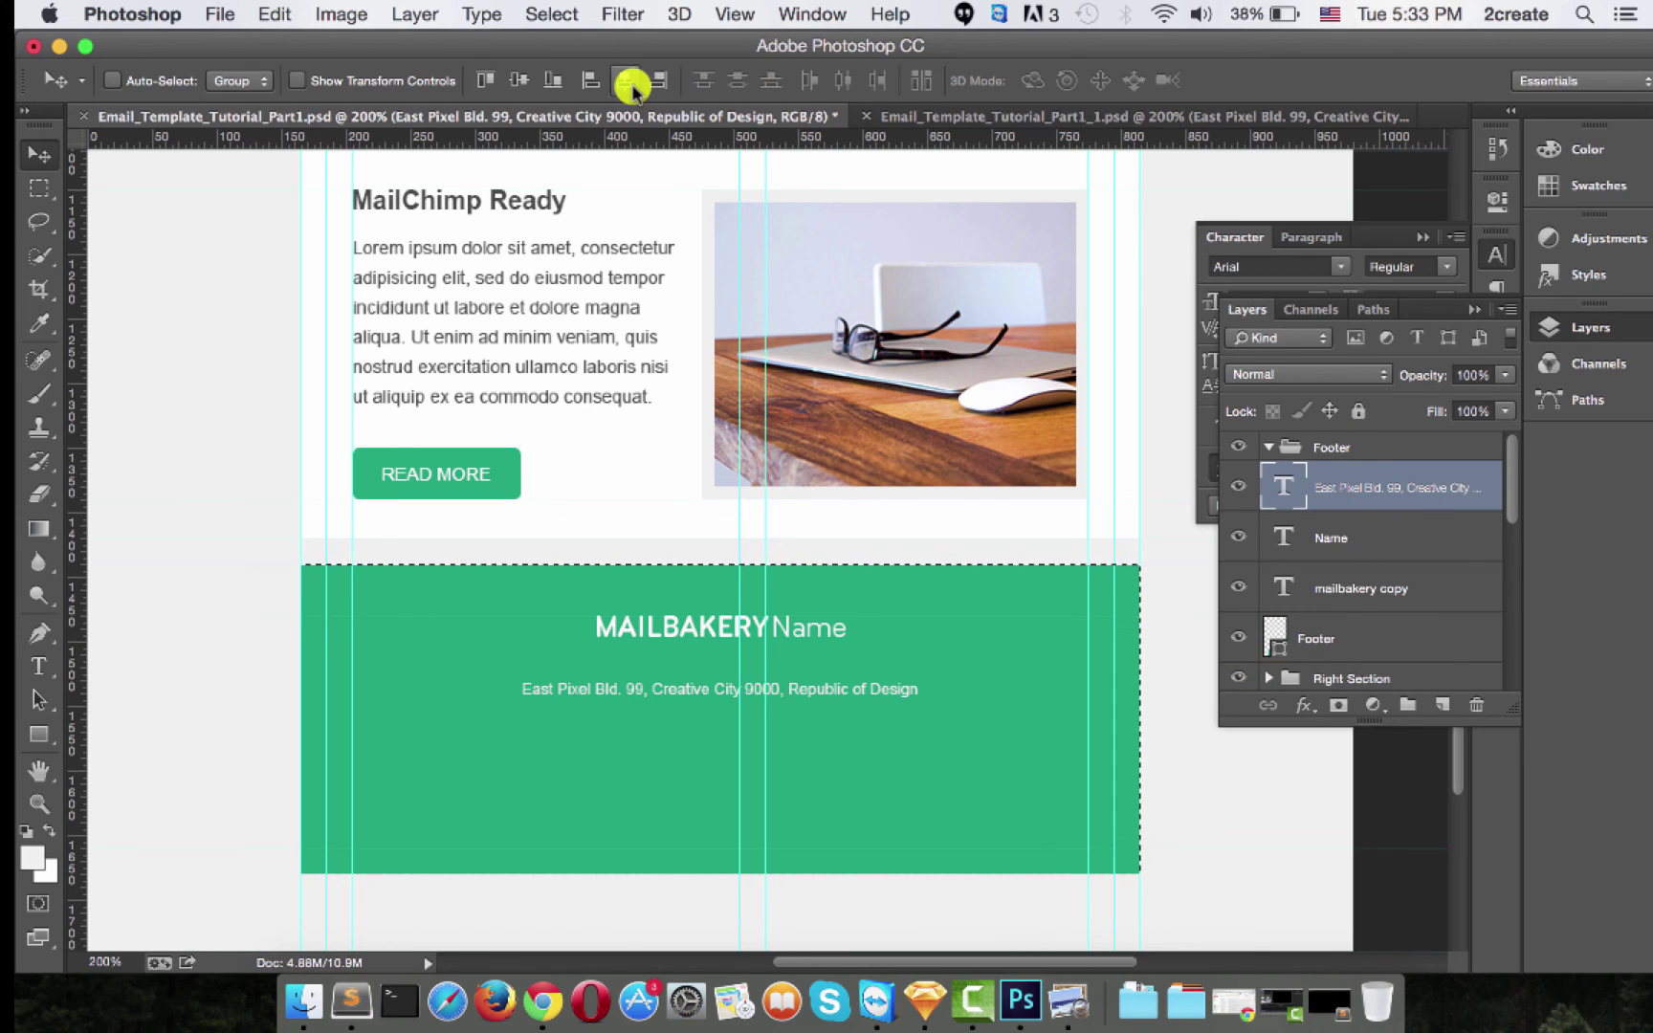
click(38, 188)
click(93, 238)
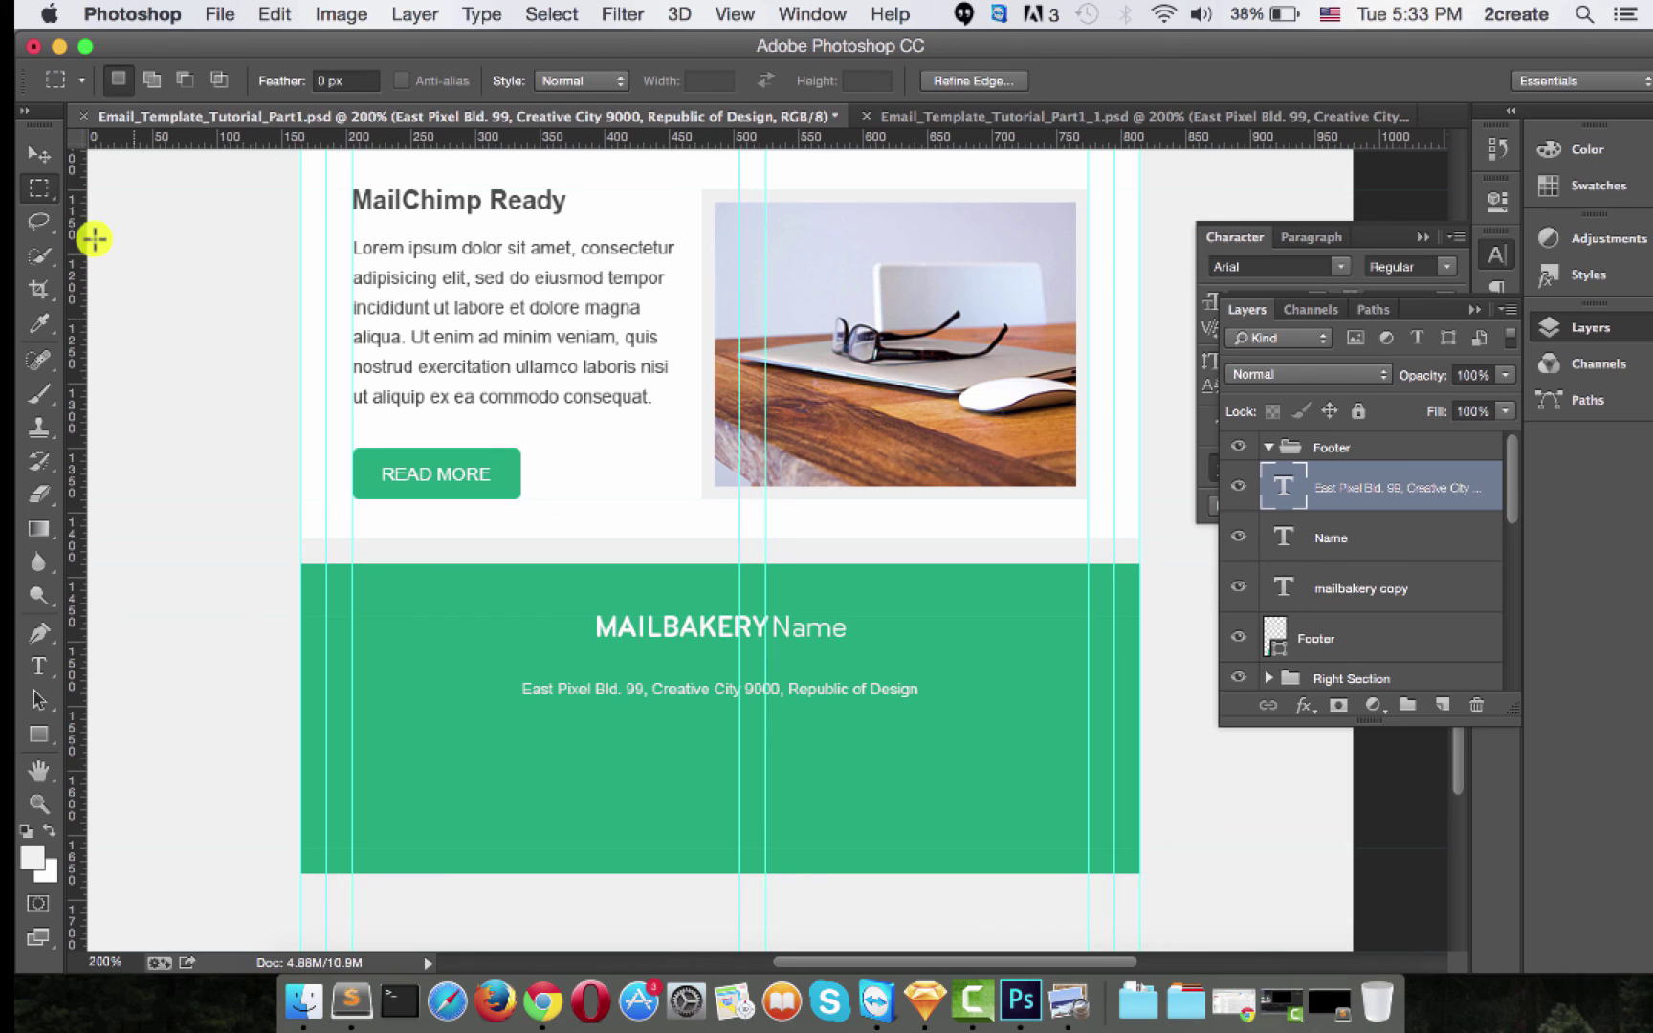
click(38, 155)
Nudge the address line with arrow keys to sit just below the logo.
key(Up)
key(Up)
key(Up)
key(Up)
key(Up)
key(Up)
key(Up)
key(Up)
key(Up)
key(Up)
key(Up)
key(Up)
key(Up)
key(Up)
key(Up)
key(Up)
key(Up)
key(Up)
key(Up)
key(Up)
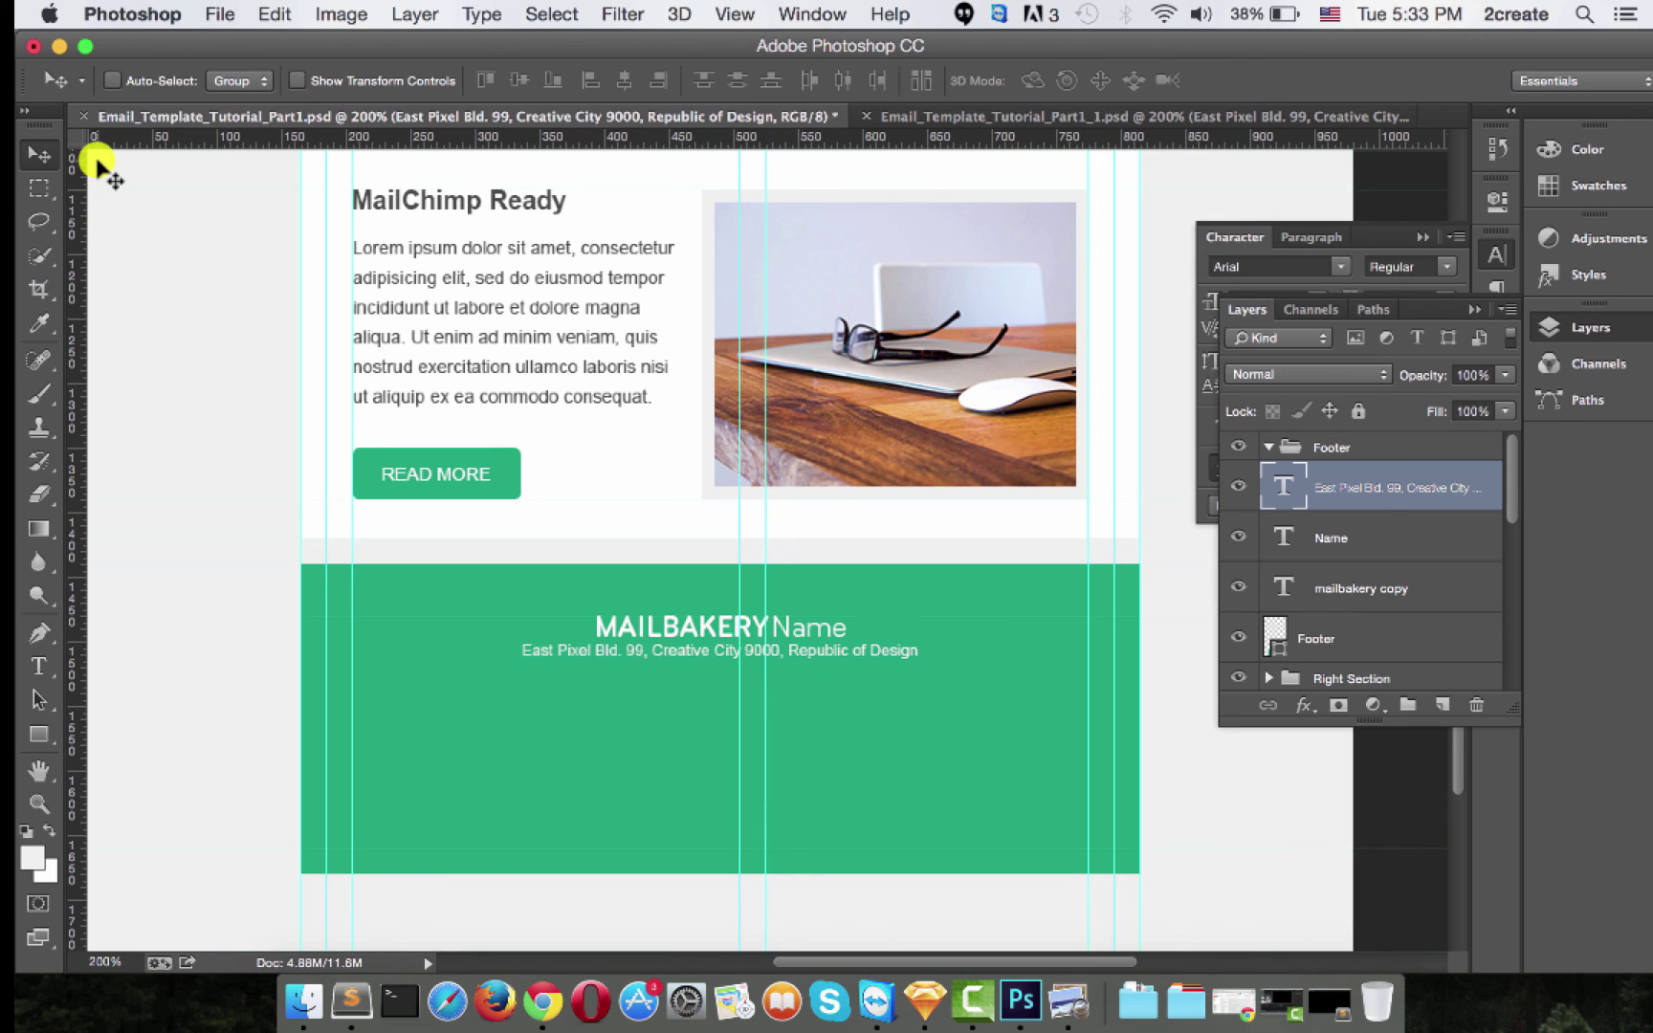
key(Down)
key(Down)
key(Down)
key(Down)
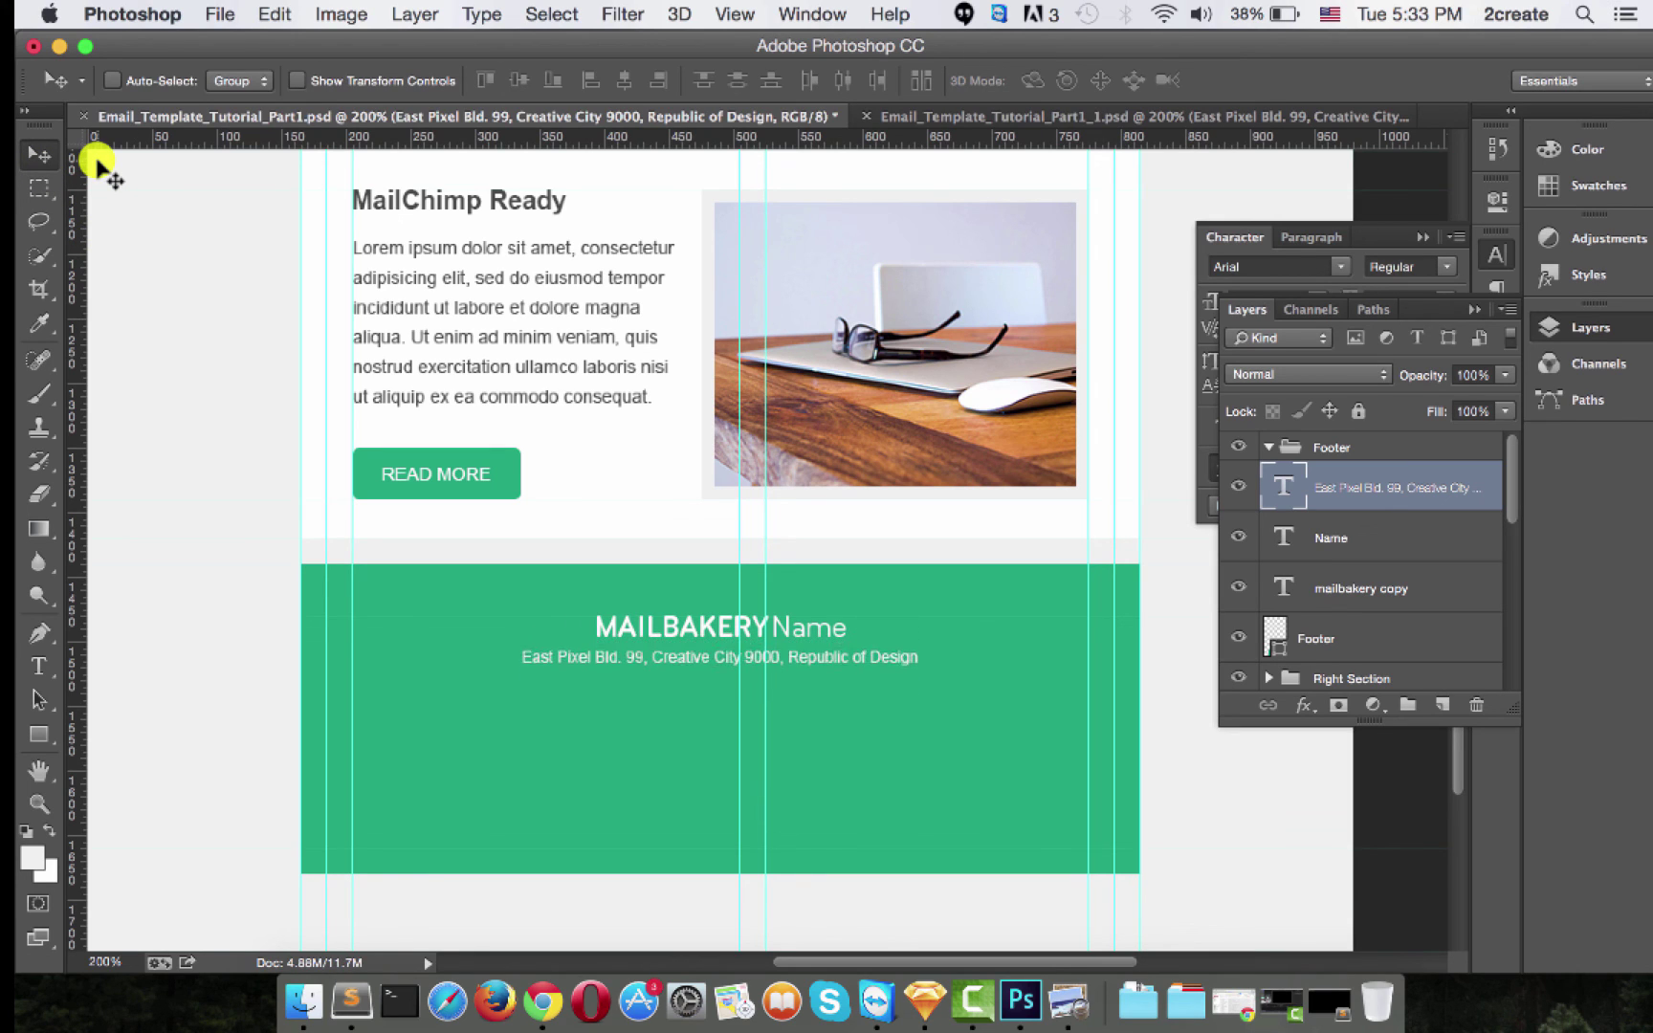
key(Down)
key(Down)
key(Down)
key(Down)
key(Down)
key(Down)
key(Down)
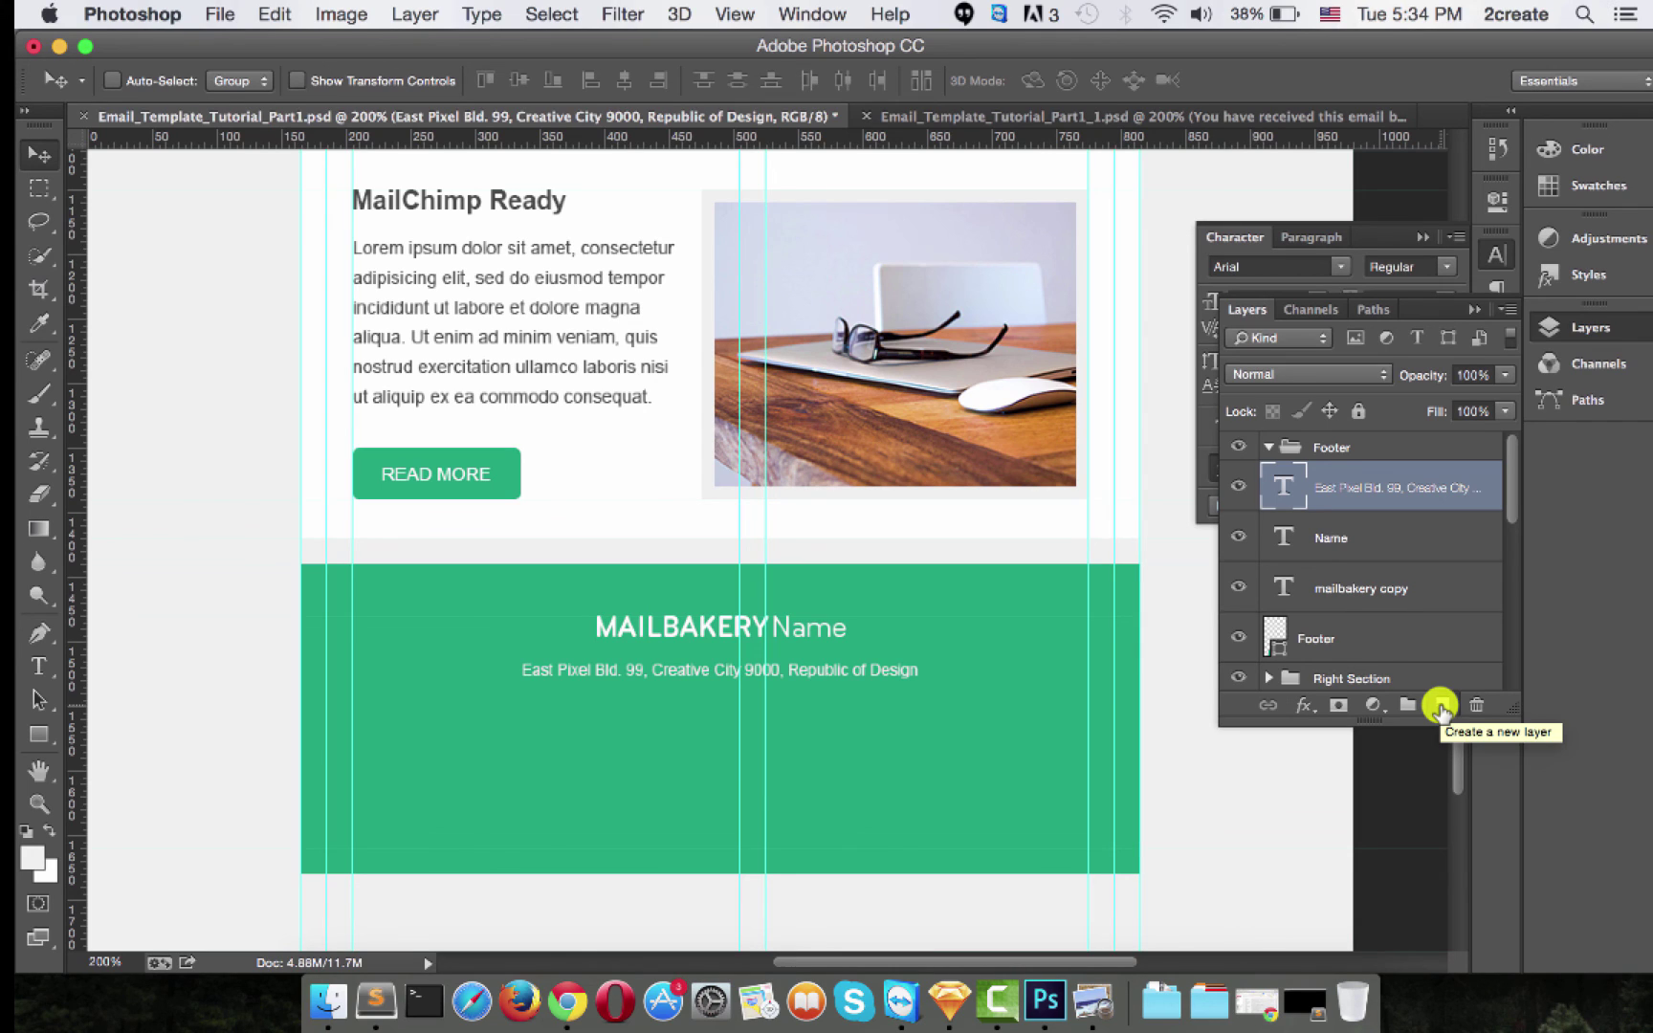
Paste the disclaimer, unsubscribe and copyright lines into a paragraph box across the lower footer.
click(1440, 706)
click(37, 670)
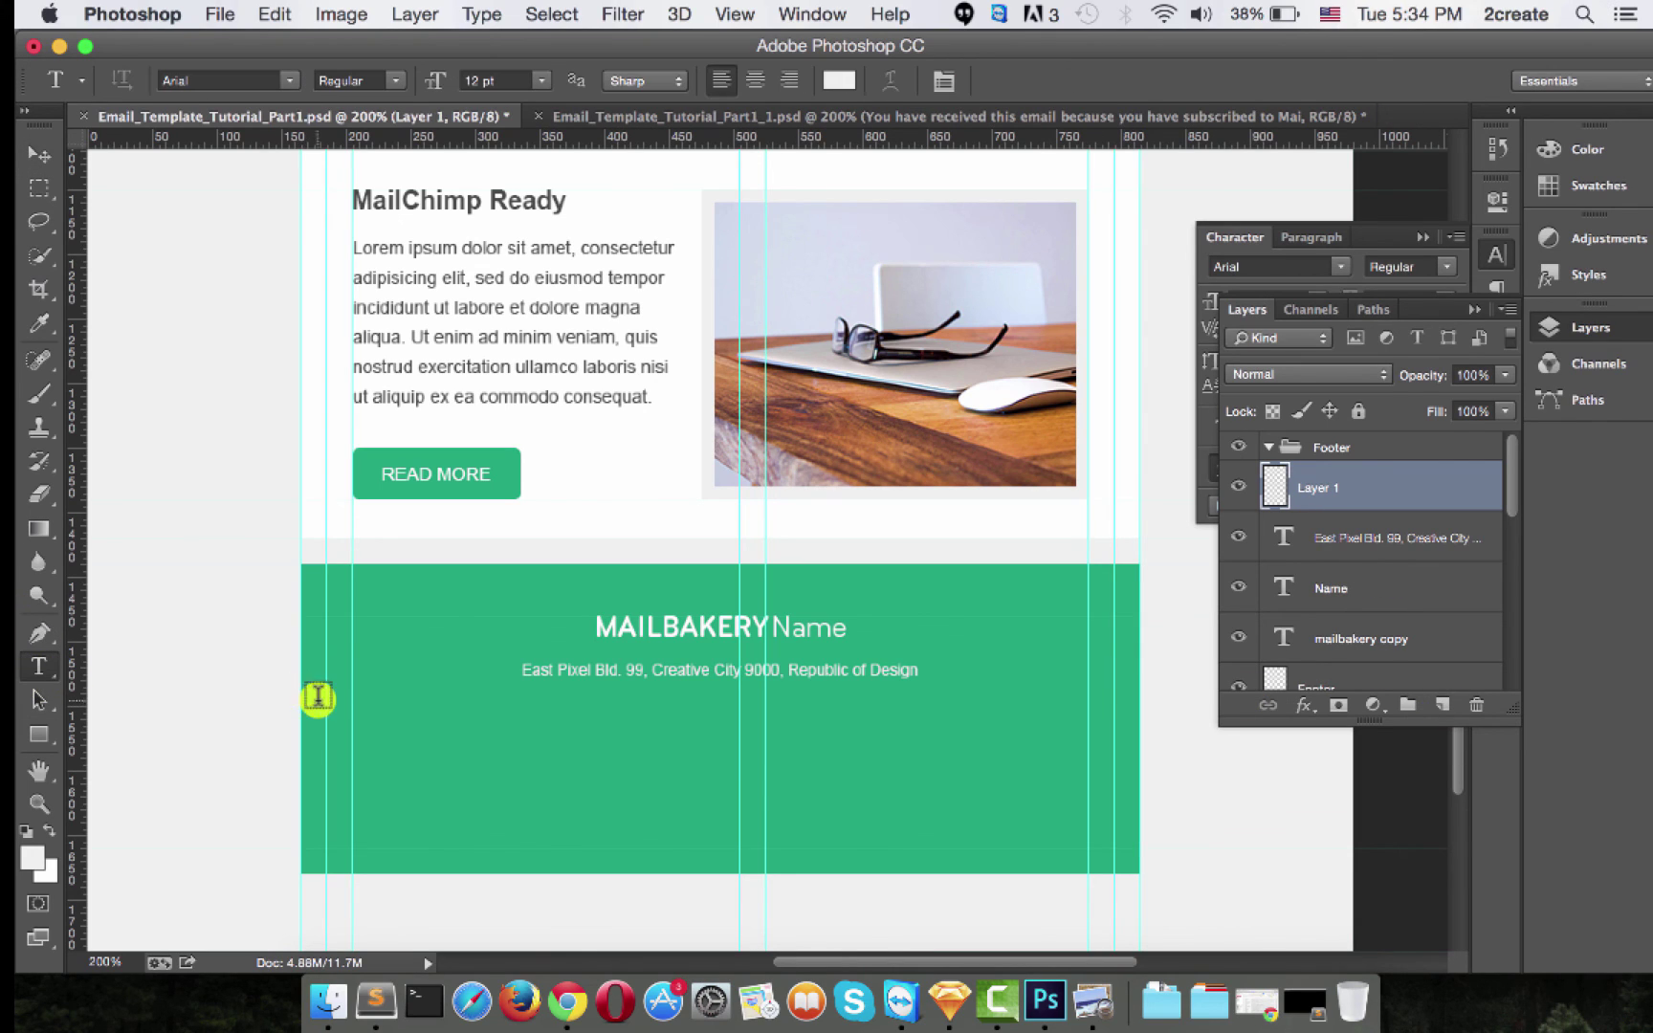
drag(355, 707, 1092, 841)
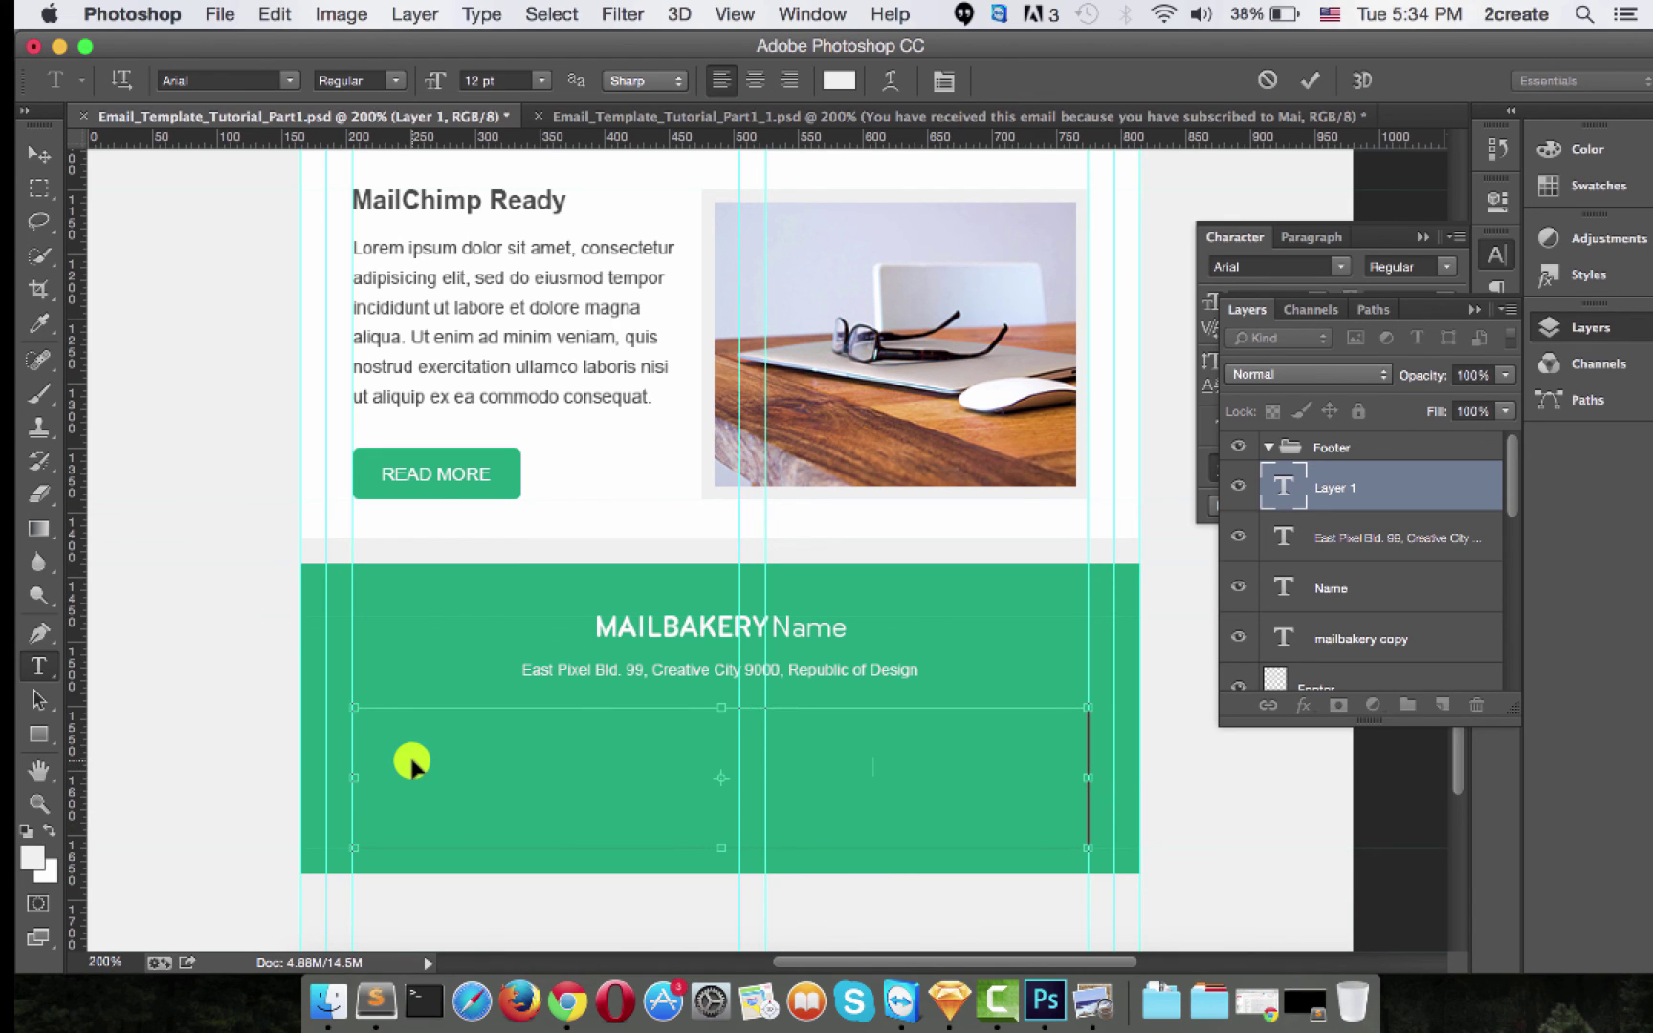
key(super+v)
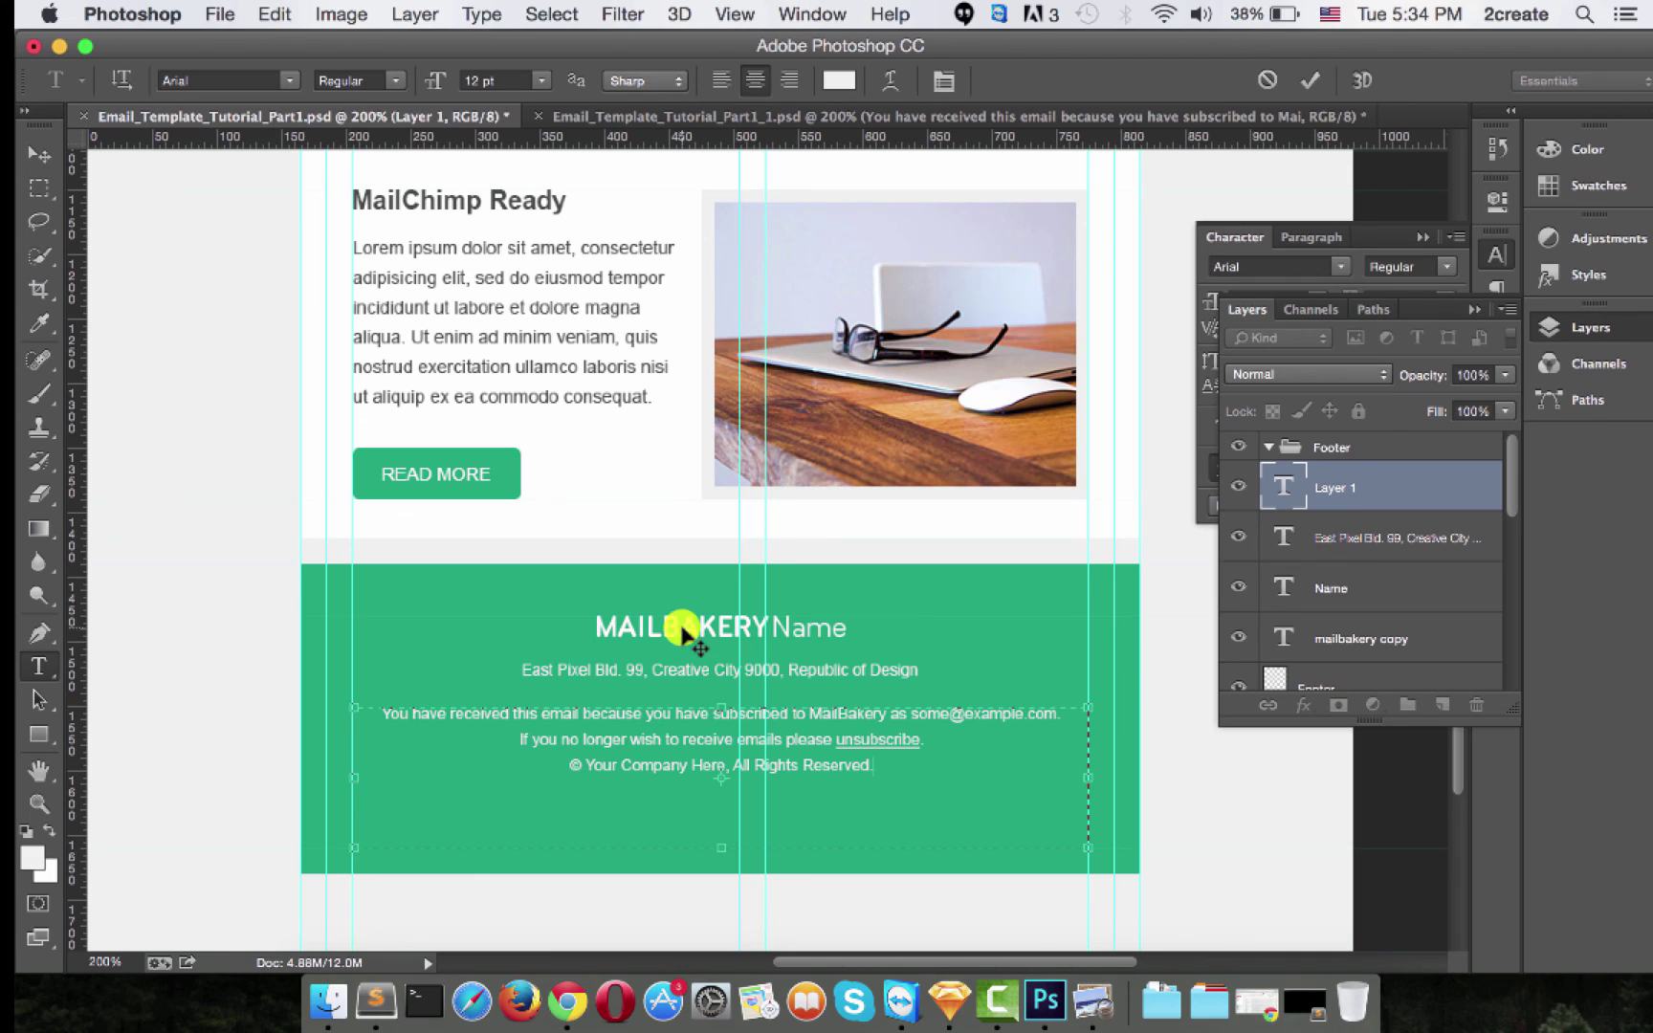
click(39, 154)
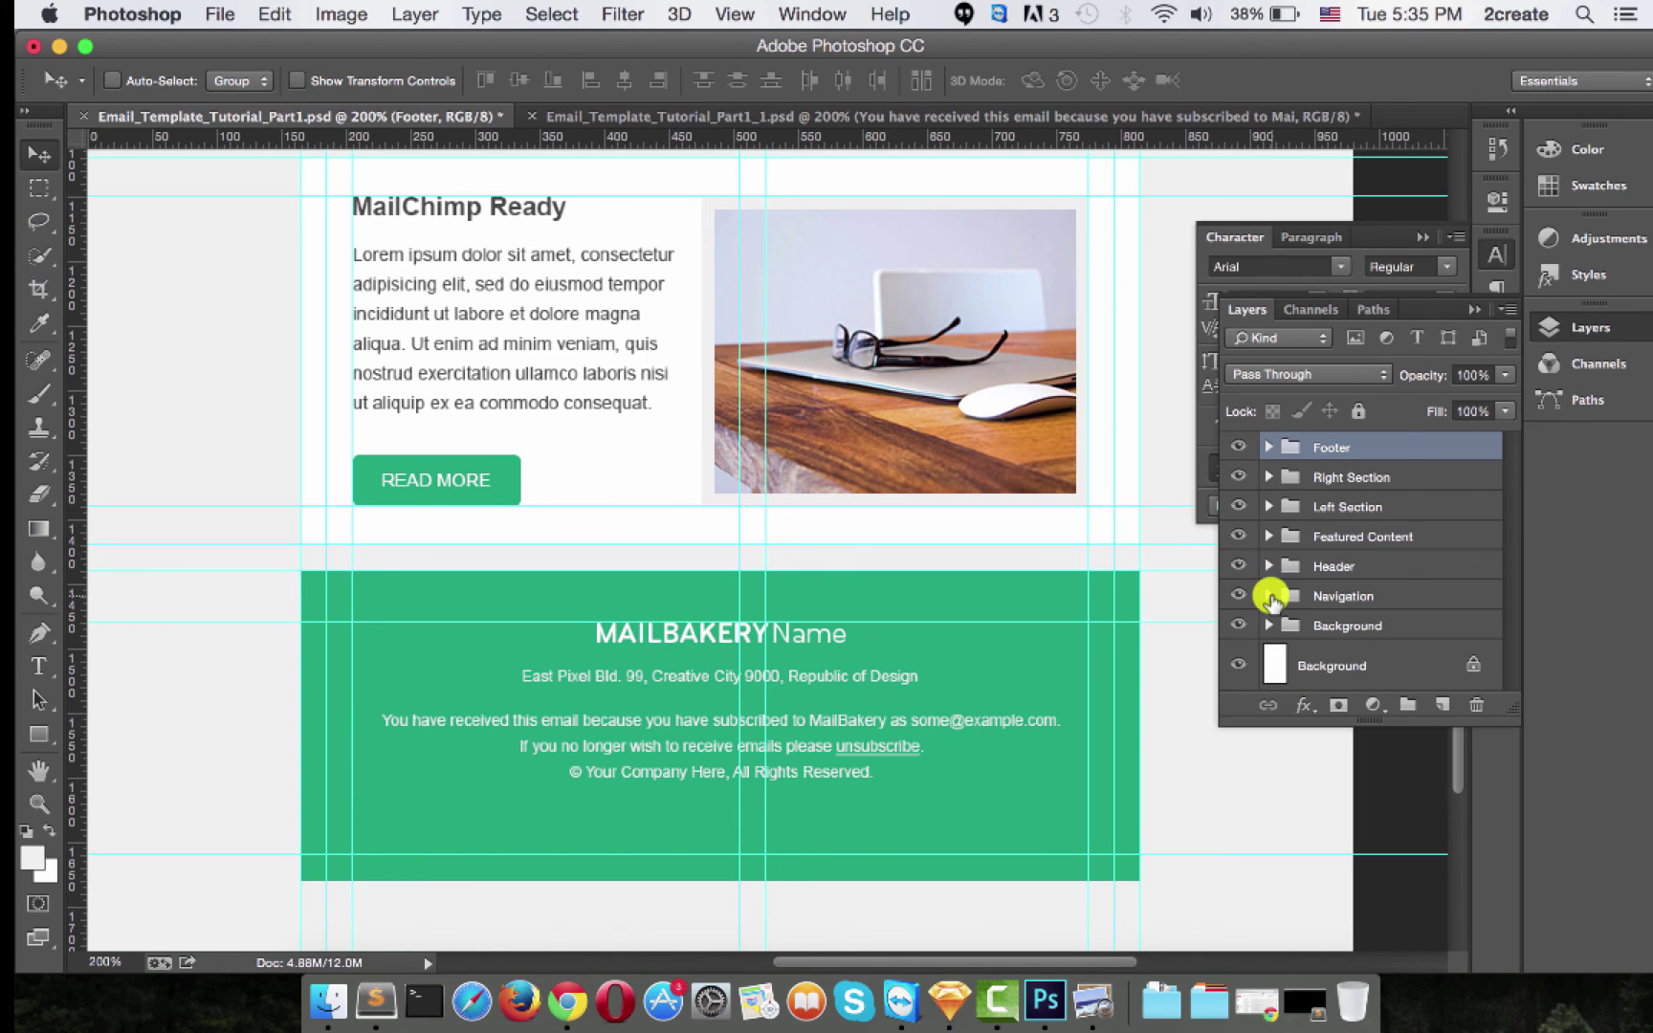
Zoom out to 100%, scroll up to the green MAILBAKERY Fresh header, and hide the guides.
key(super+minus)
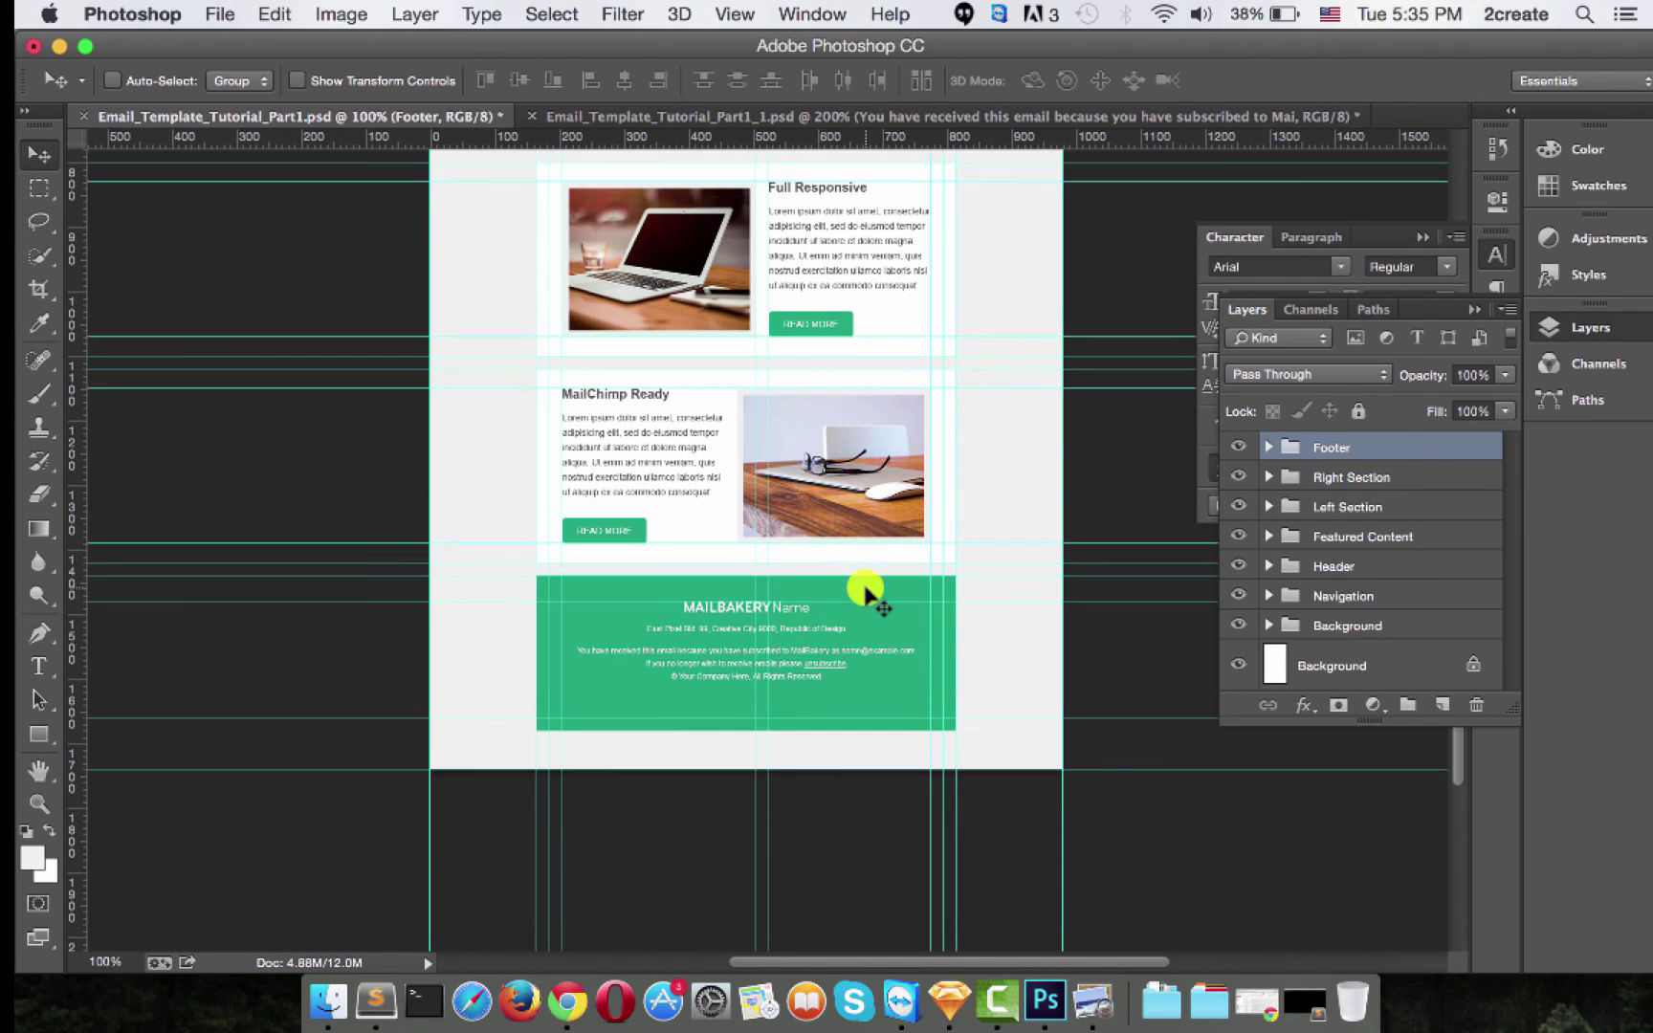
scroll(866, 593, up, 5)
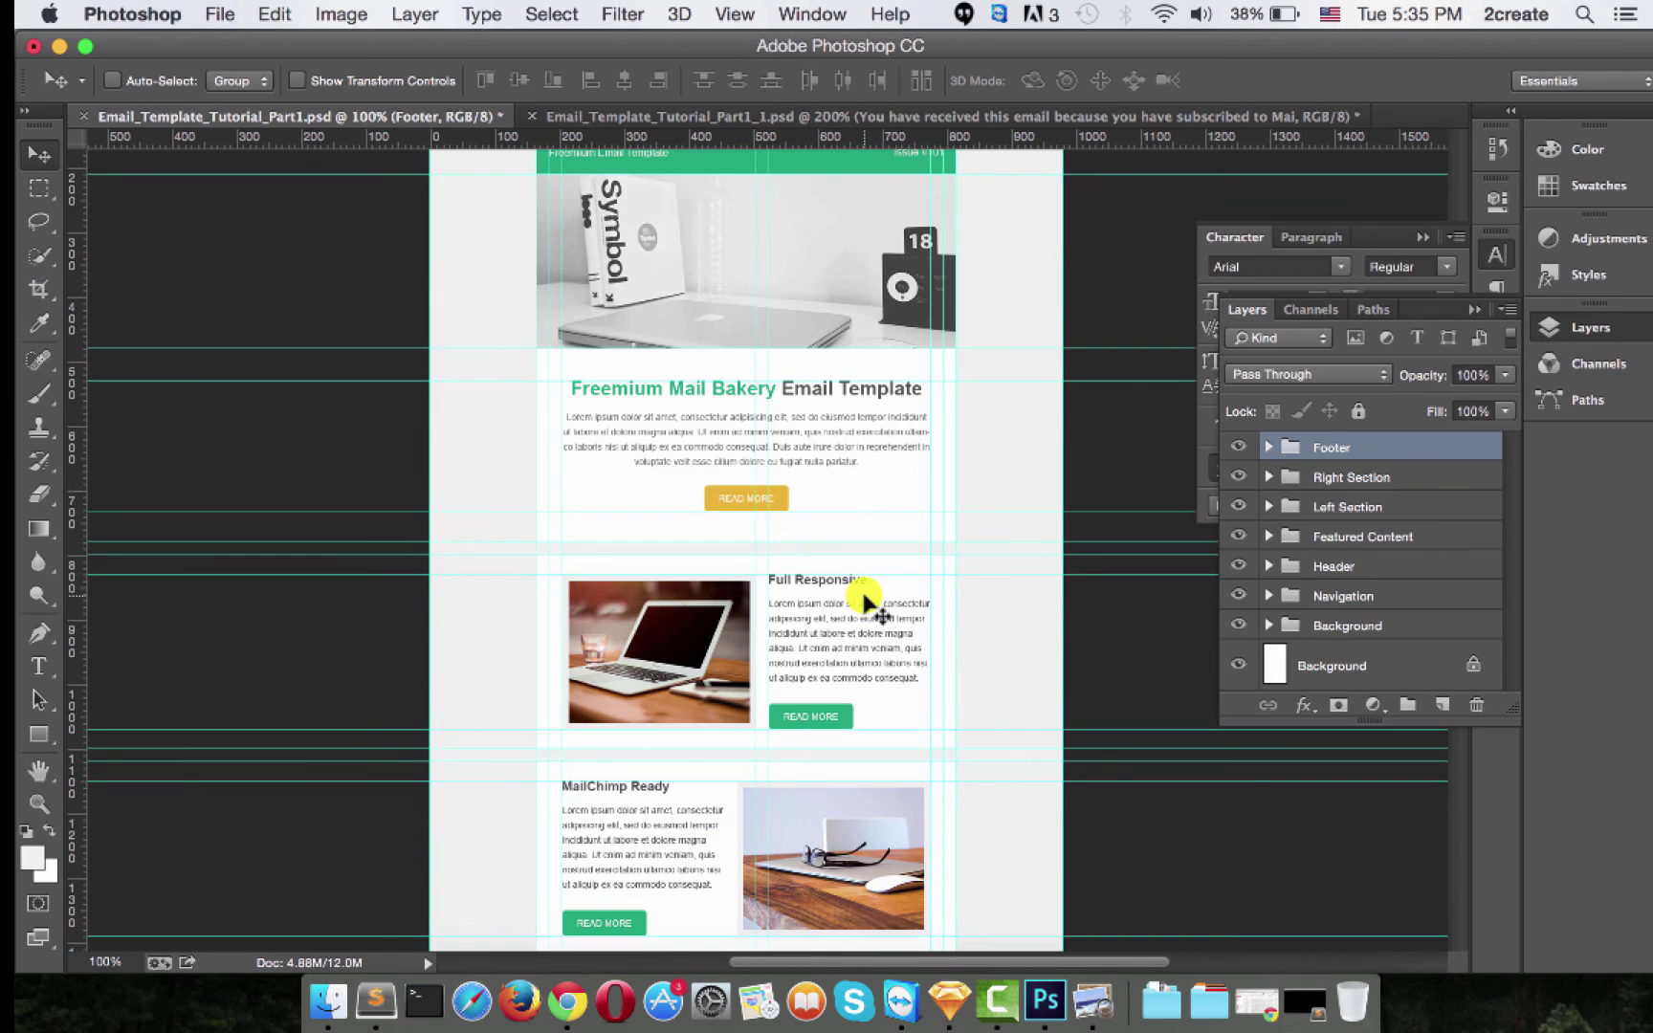
scroll(866, 598, up, 2)
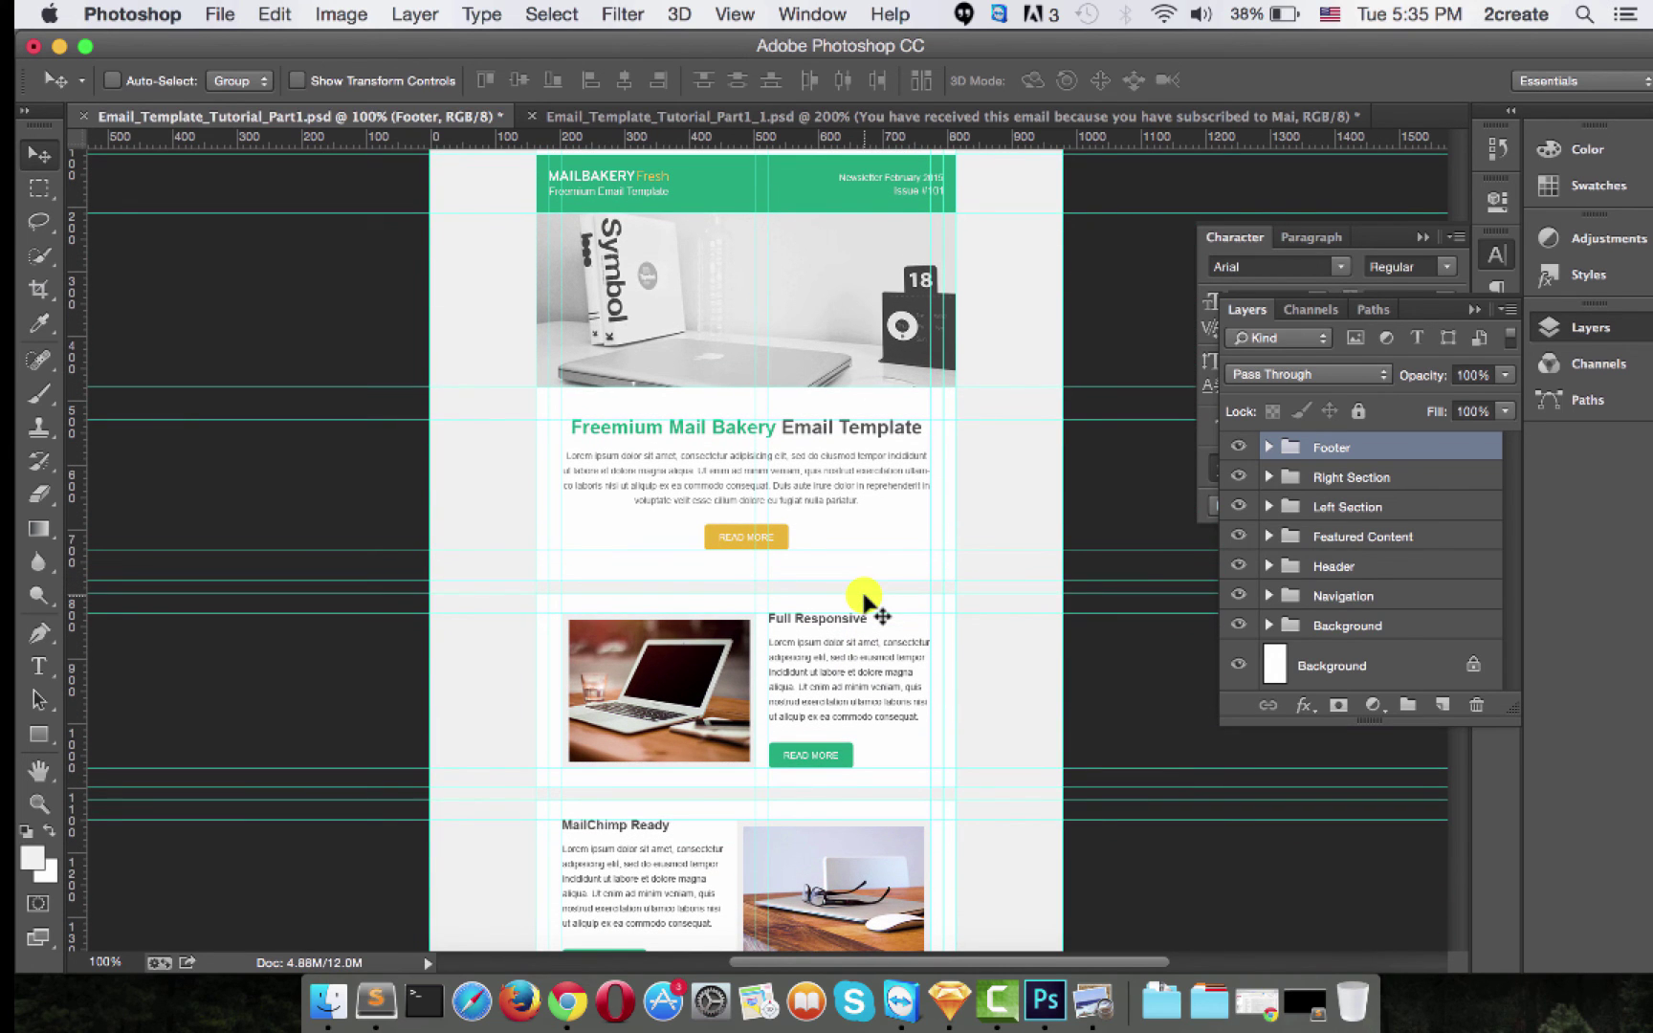
key(super+semicolon)
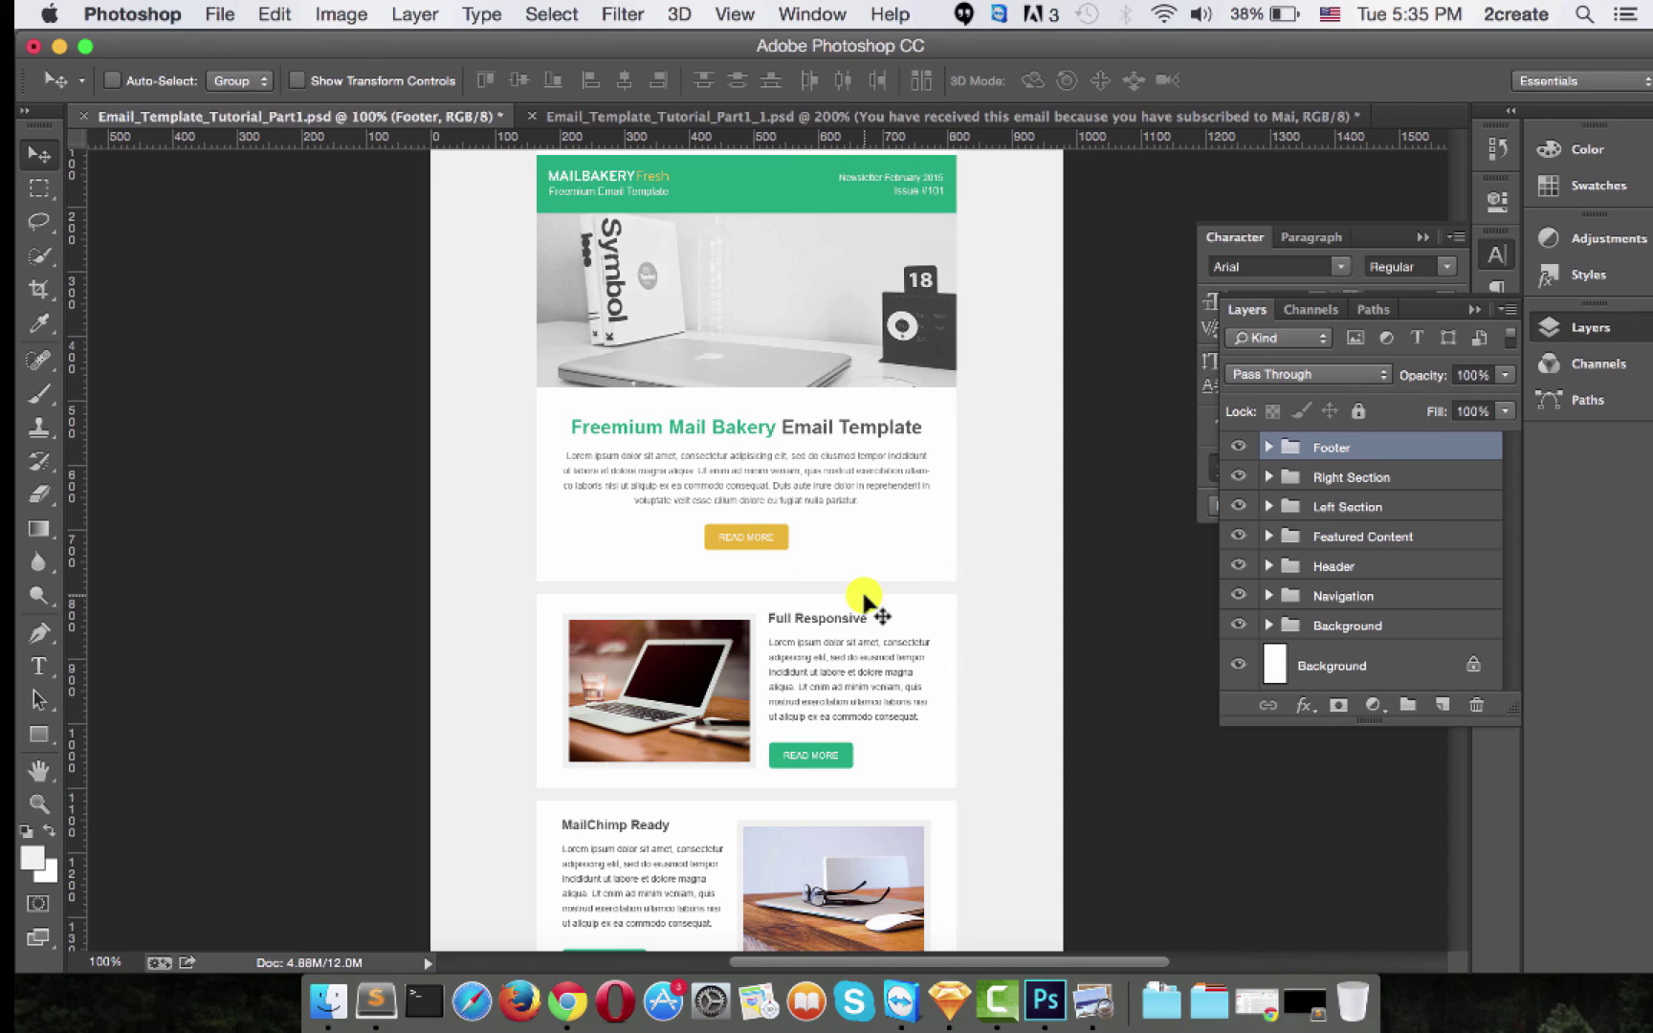